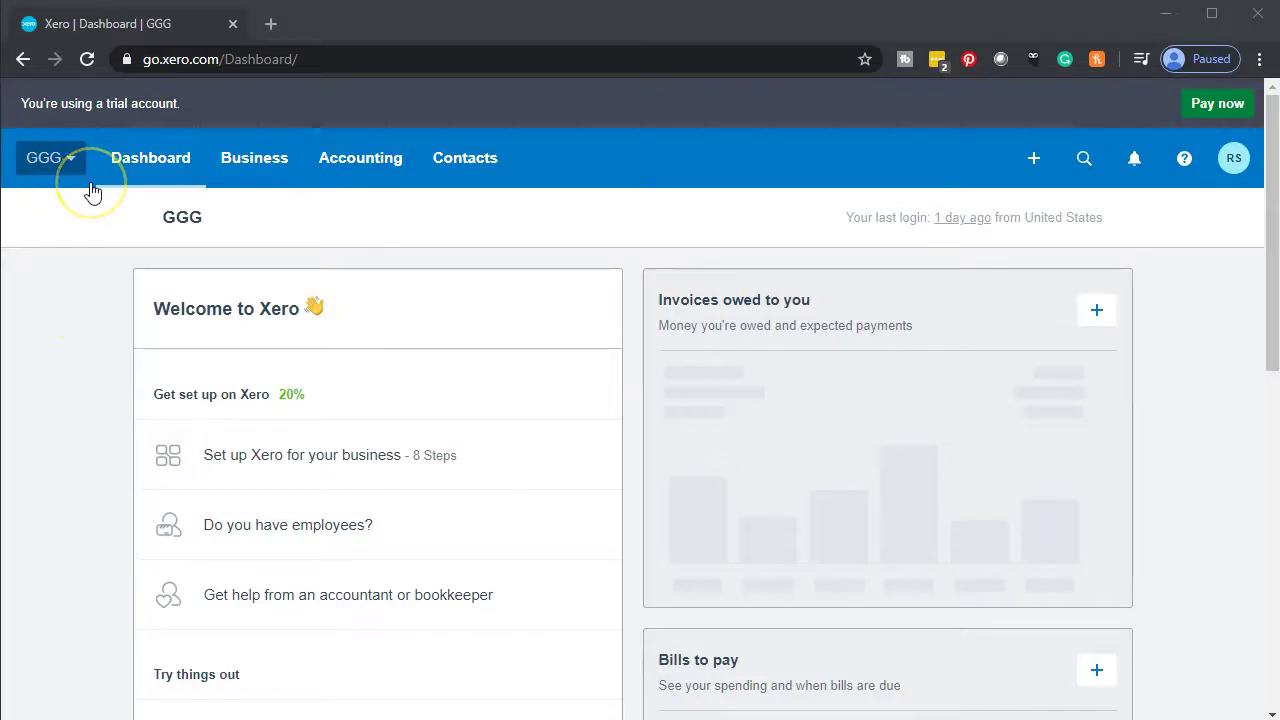
Open the Balance Sheet report and duplicate its browser tab
left_click(335, 164)
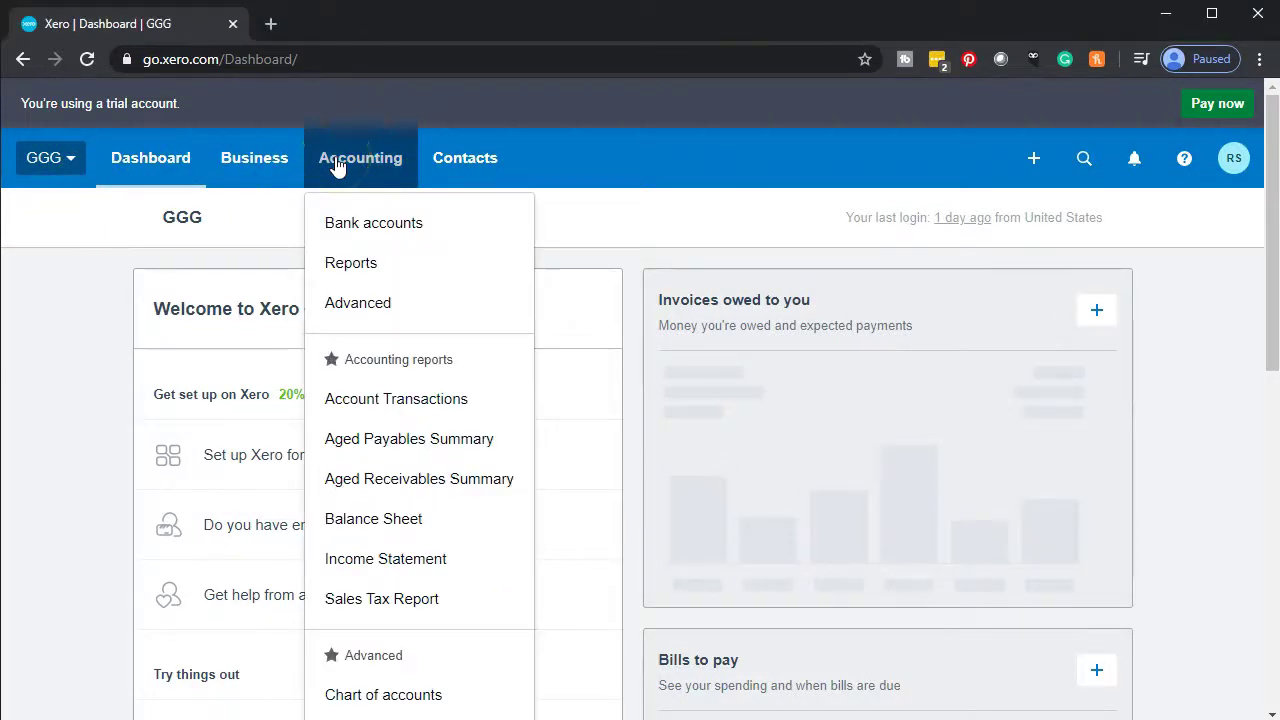
left_click(358, 517)
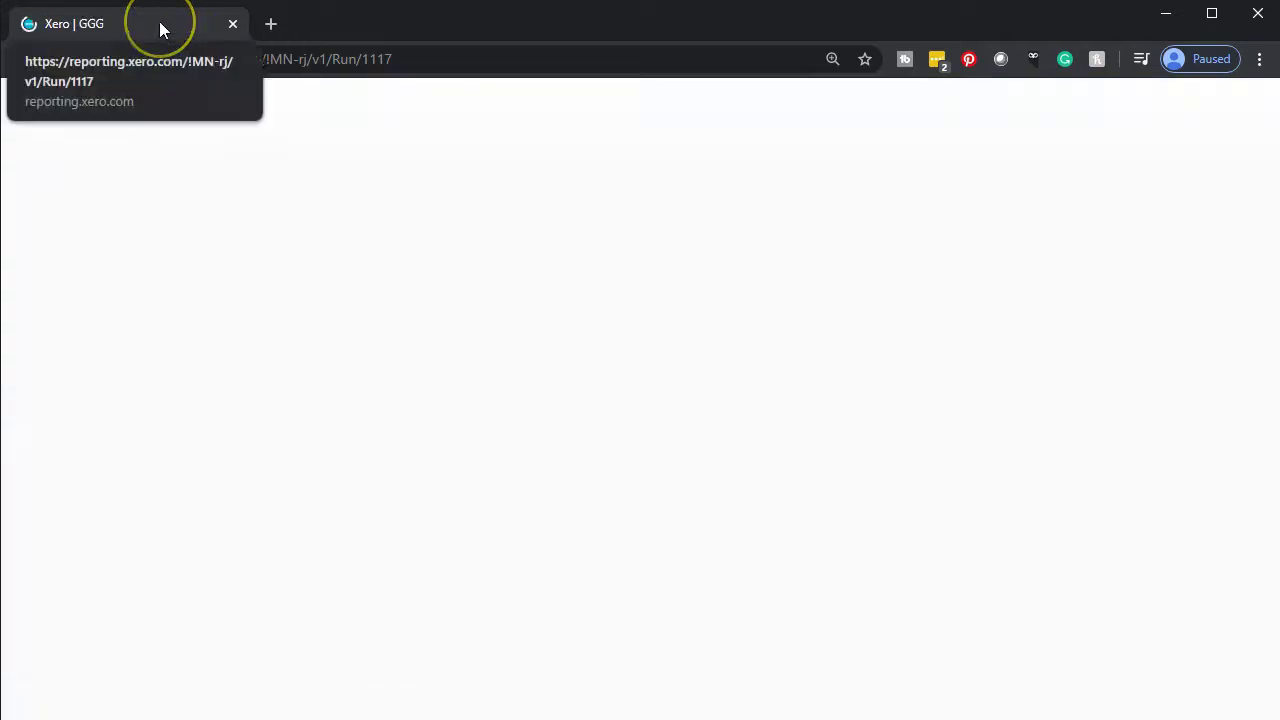
right_click(160, 28)
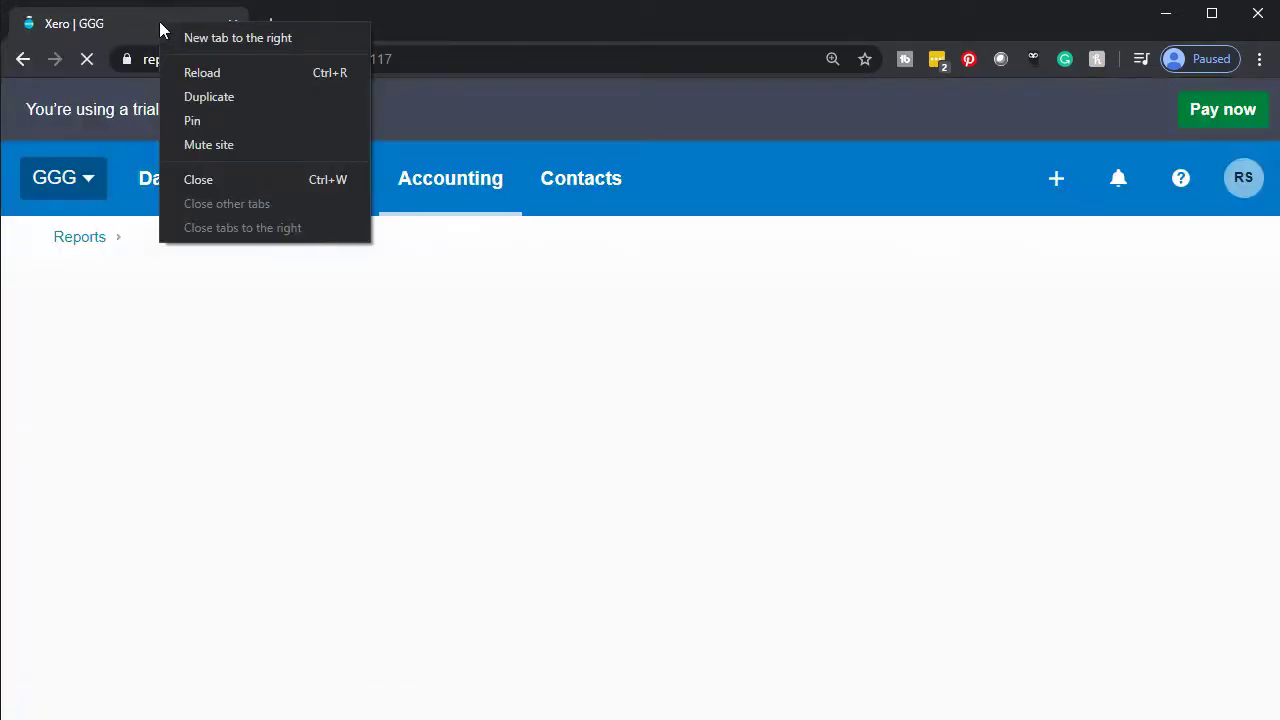
left_click(206, 97)
left_click(211, 110)
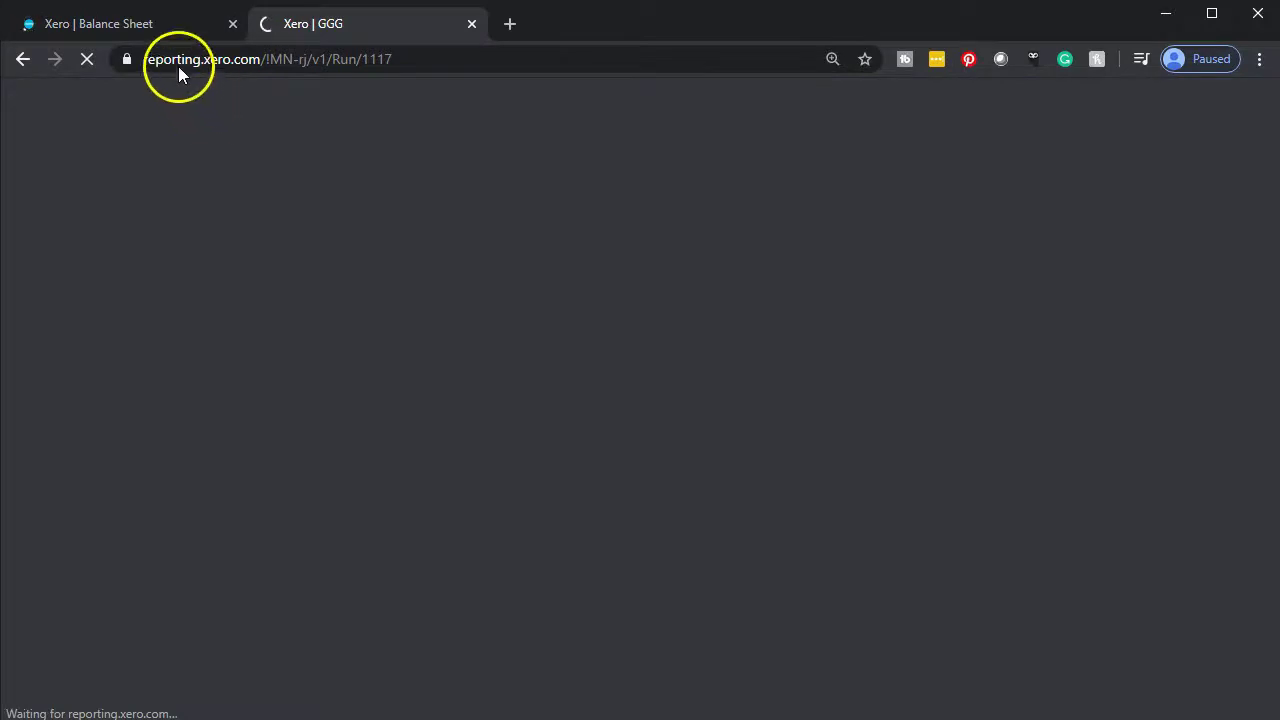
In the original tab, open the Bank Reconciliation Summary from the accounting reports and duplicate its tab
left_click(140, 26)
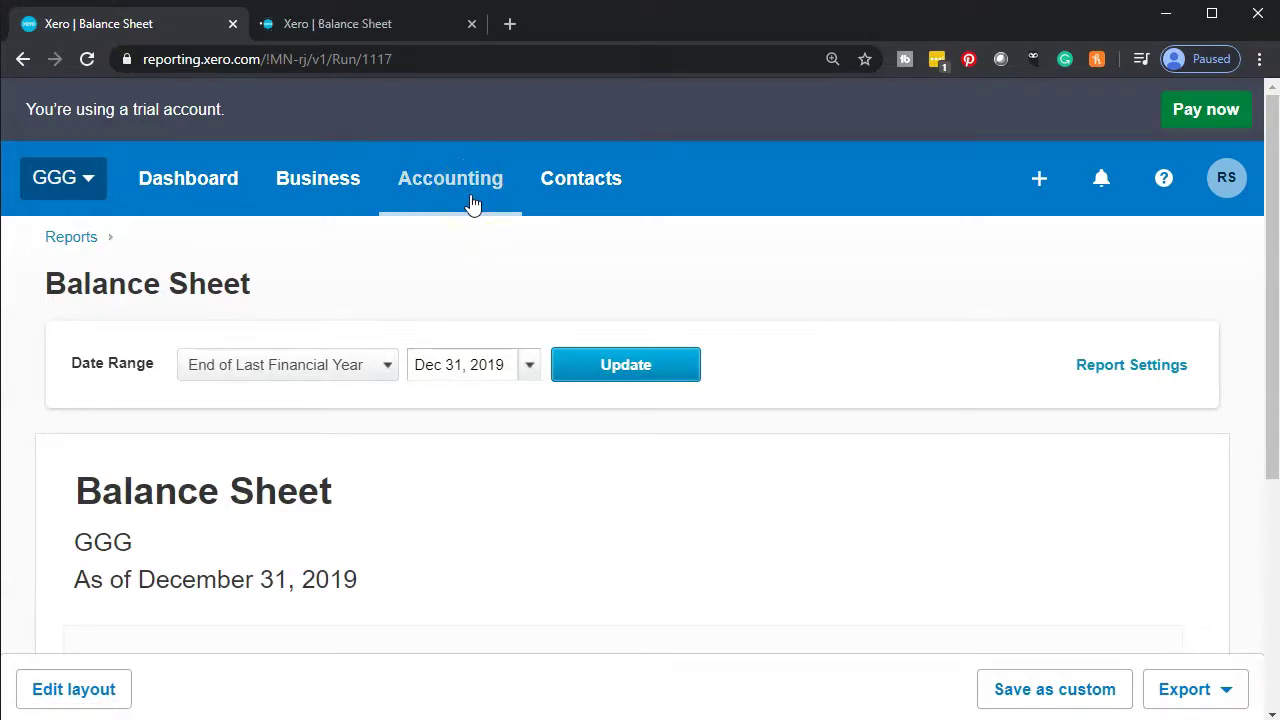
left_click(473, 312)
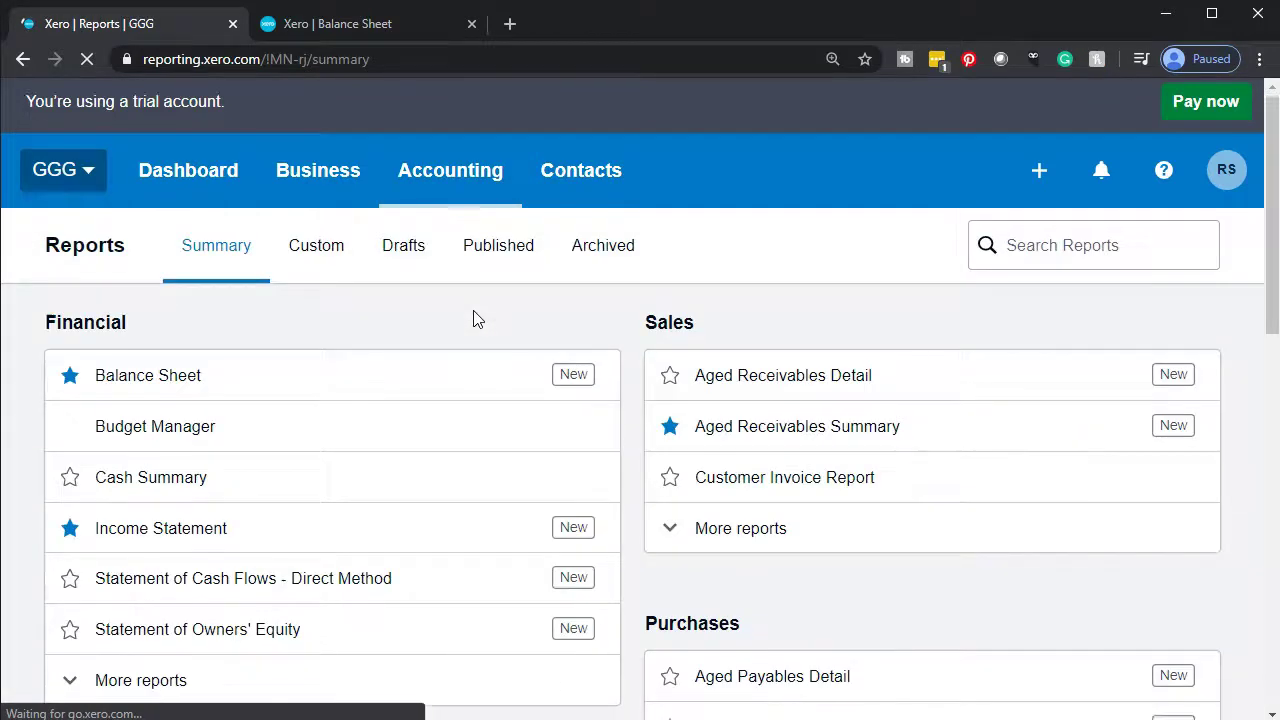
scroll(477, 318, "down", 8)
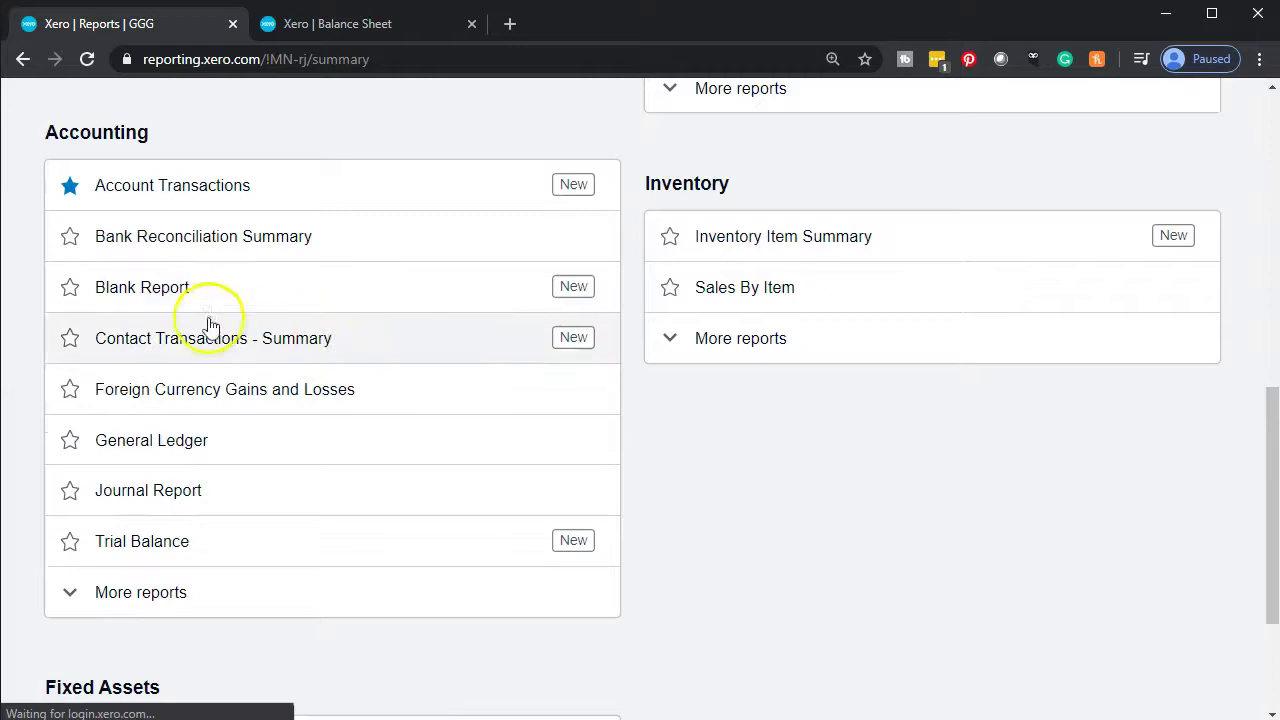
left_click(163, 238)
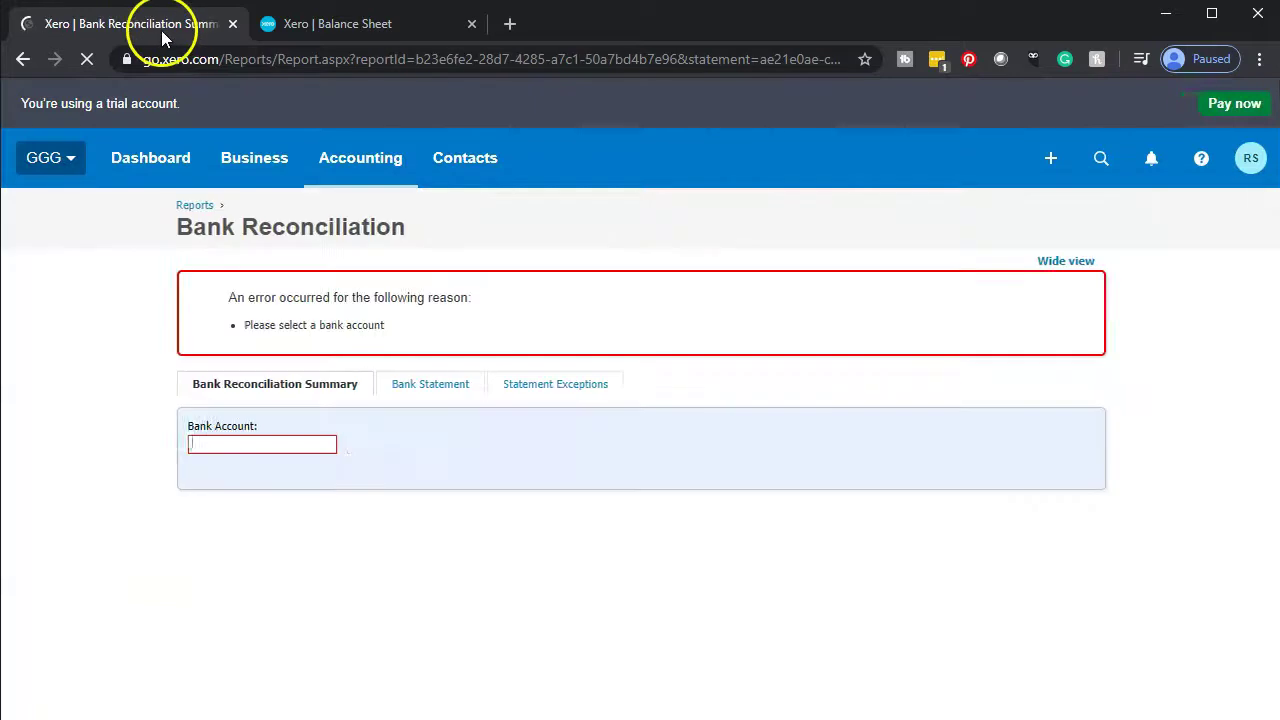
right_click(161, 24)
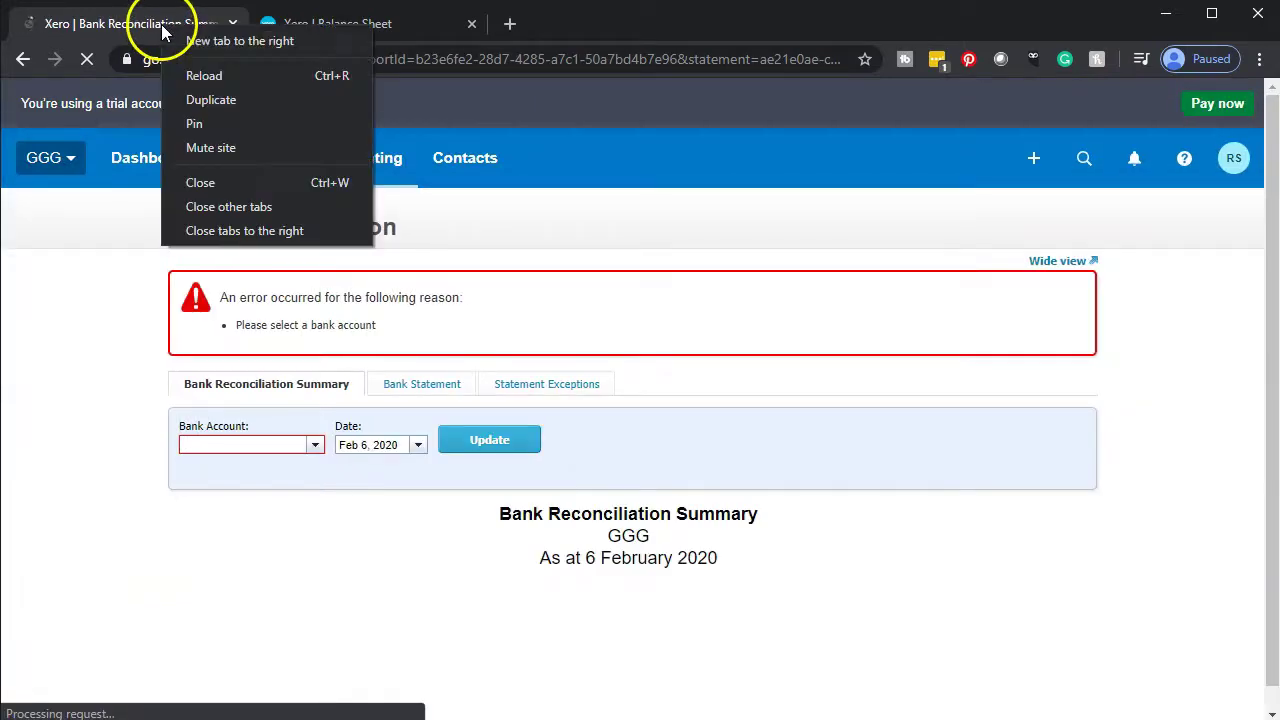
left_click(208, 97)
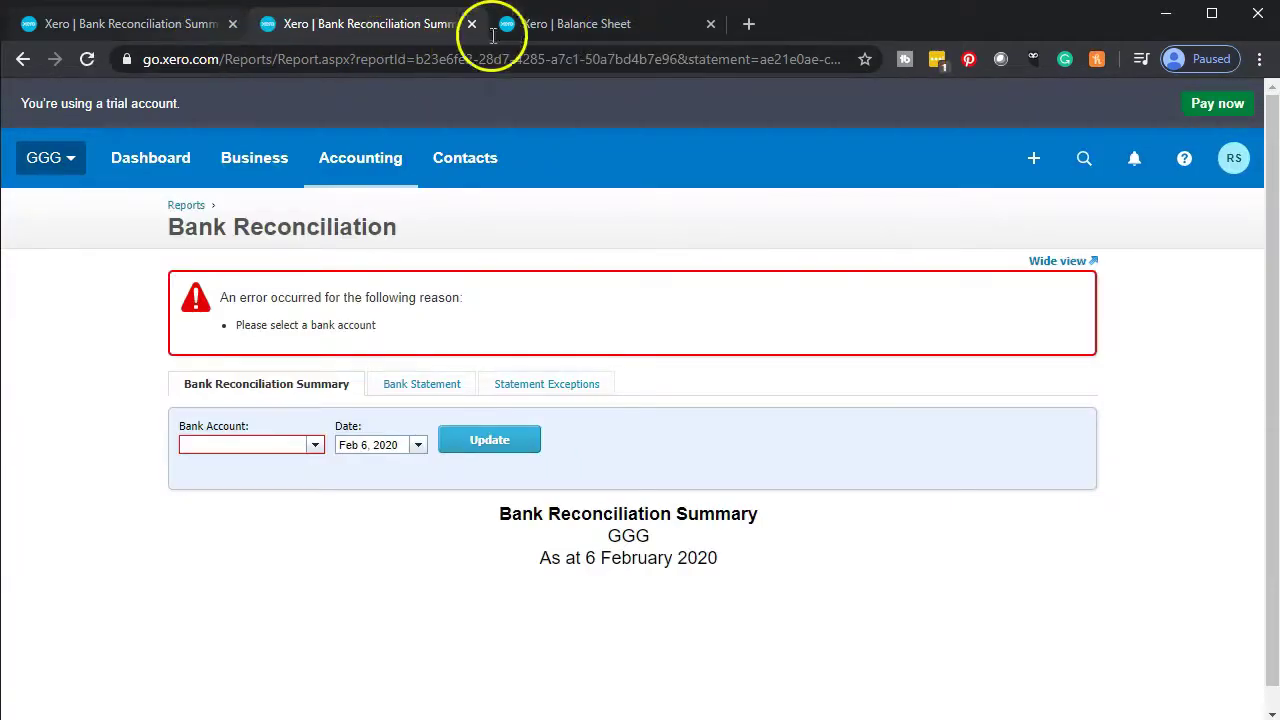
Set the Balance Sheet date to Apr 30, 2020 and update the report
left_click(560, 33)
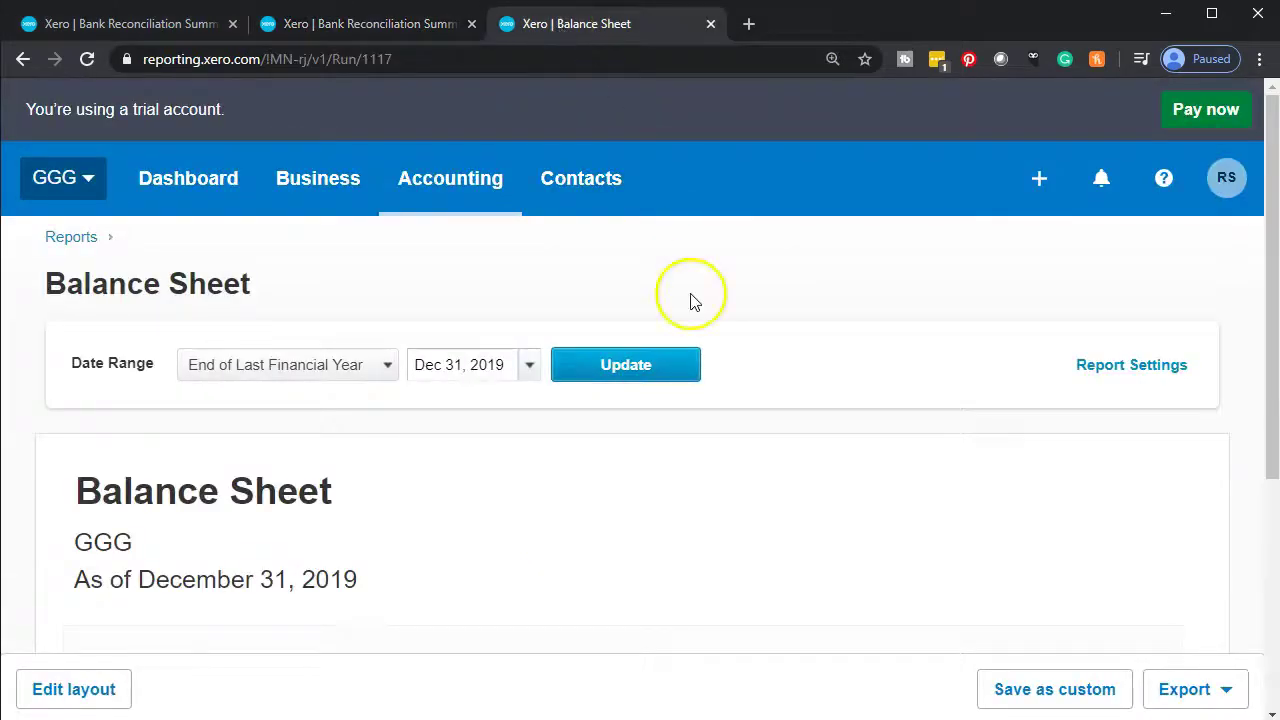
scroll(691, 300, "down", 2)
left_click(529, 167)
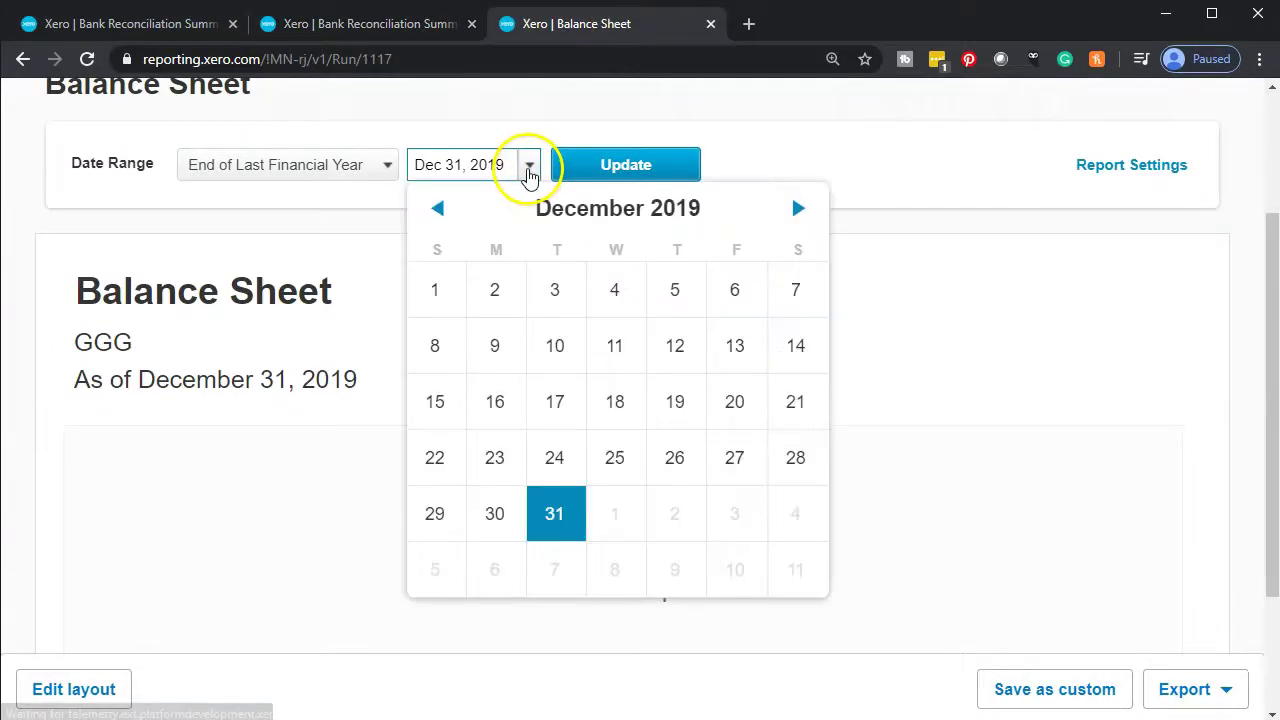
left_click(798, 210)
left_click(799, 212)
left_click(799, 212)
left_click(799, 212)
left_click(681, 521)
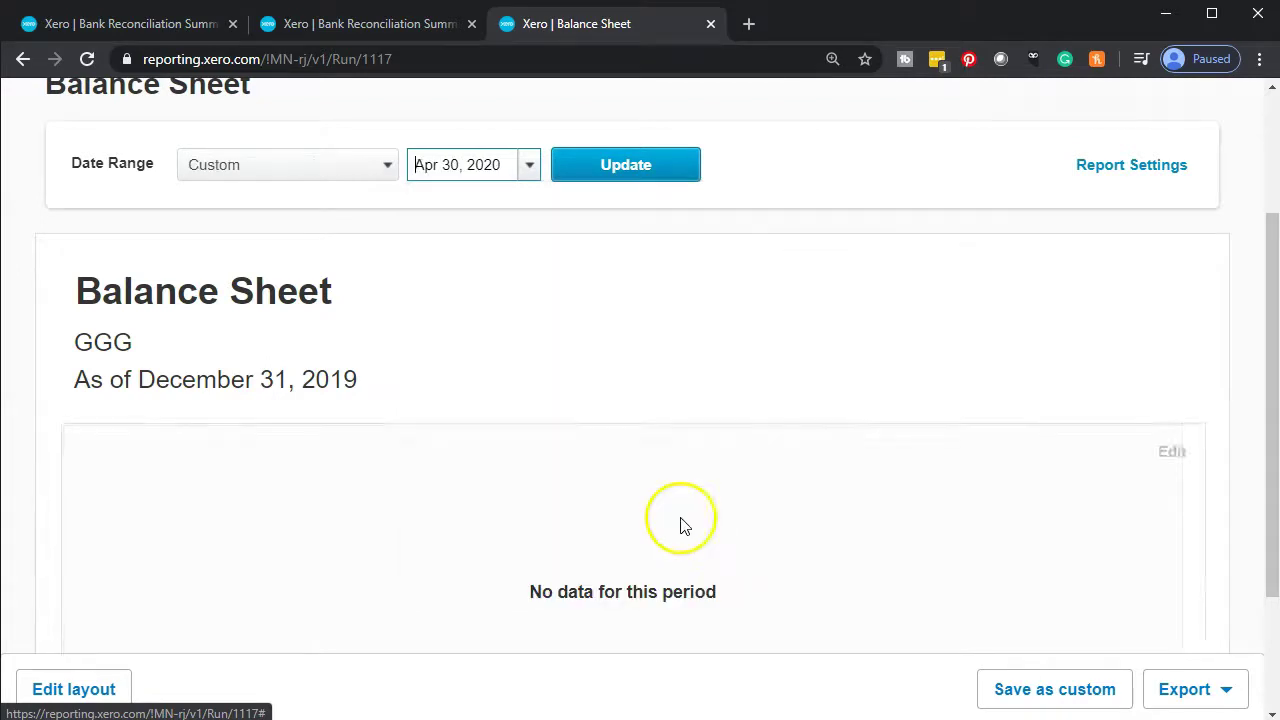
left_click(648, 180)
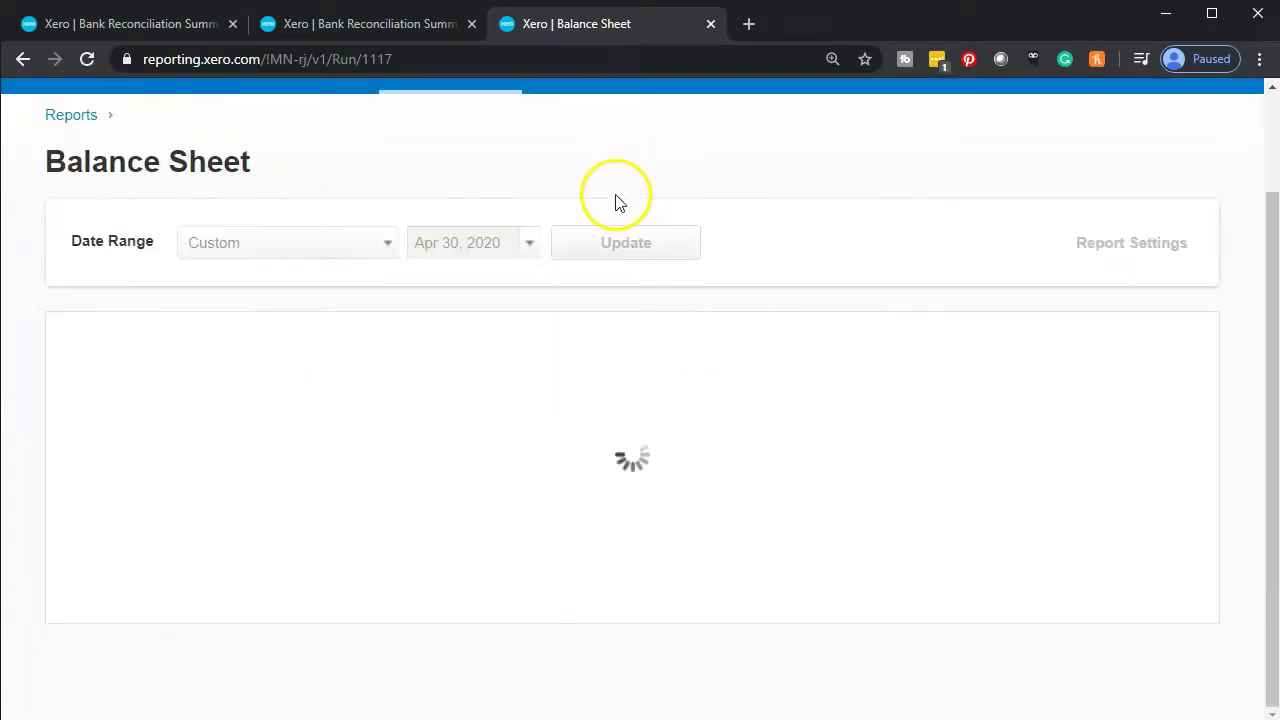
In the duplicated tab, run the Bank Reconciliation Summary for Checking - Chase with the date Apr 30, 2020
left_click(379, 27)
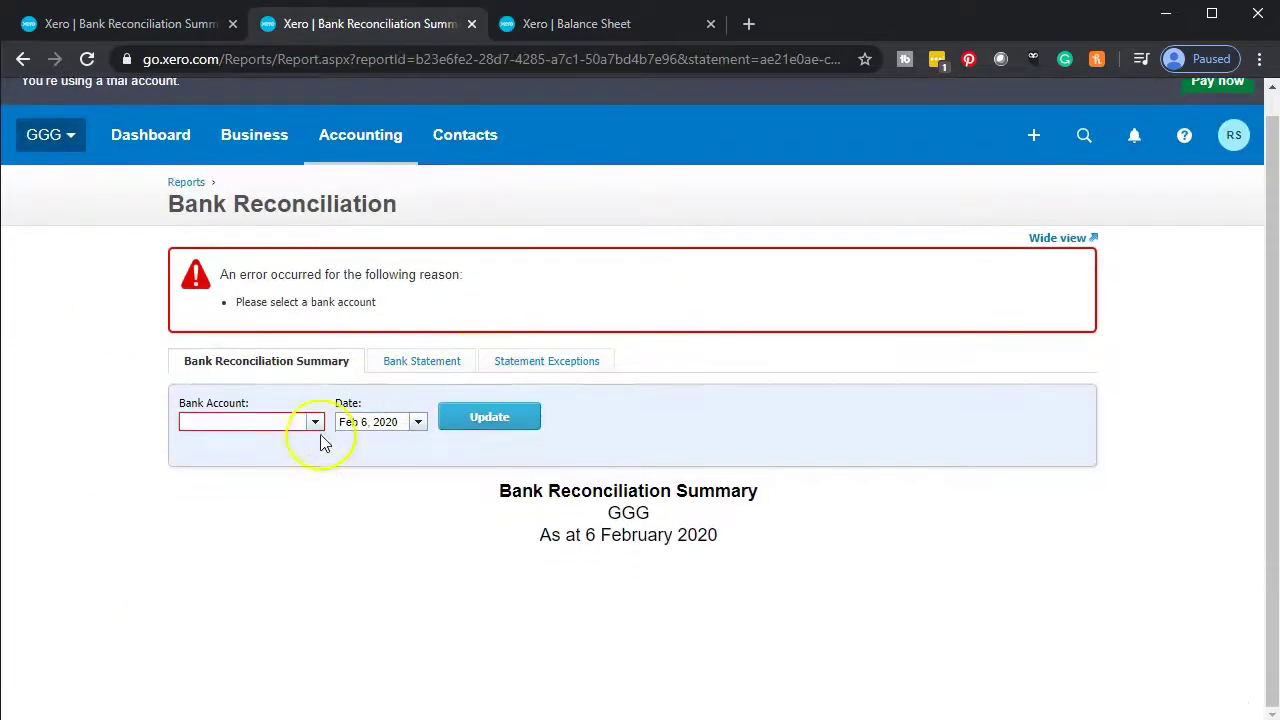
left_click(316, 423)
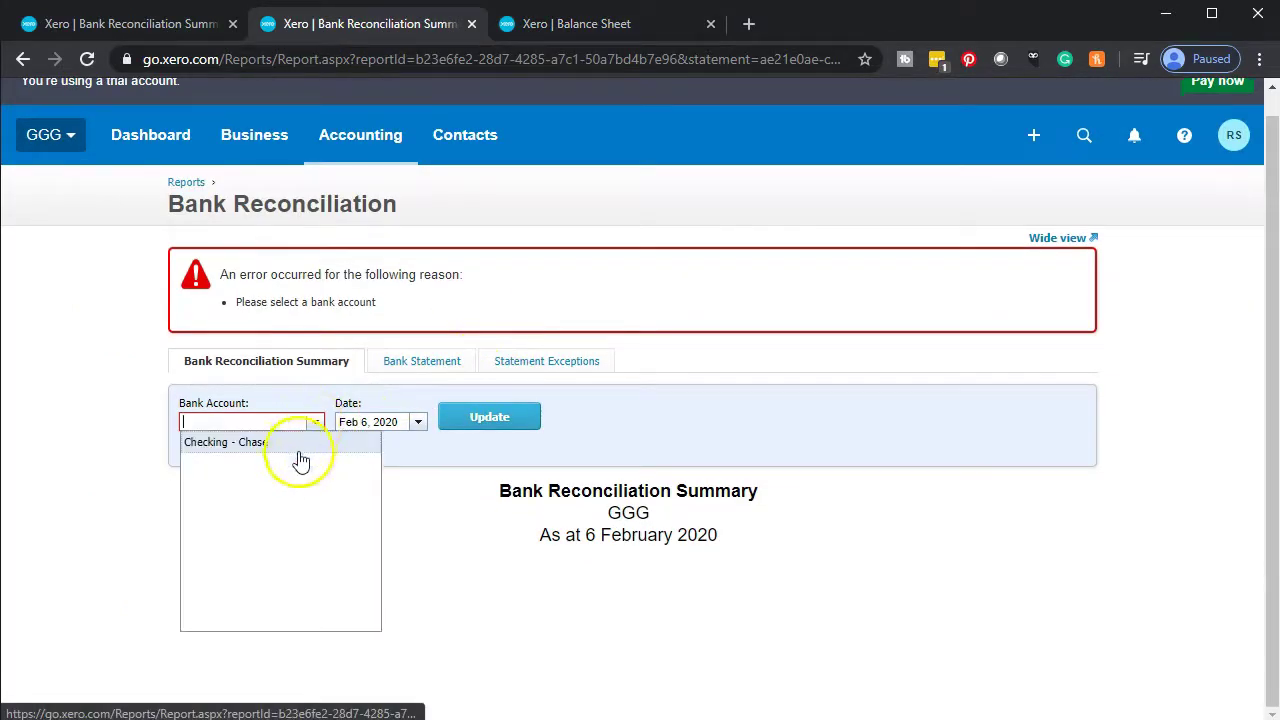
left_click(285, 440)
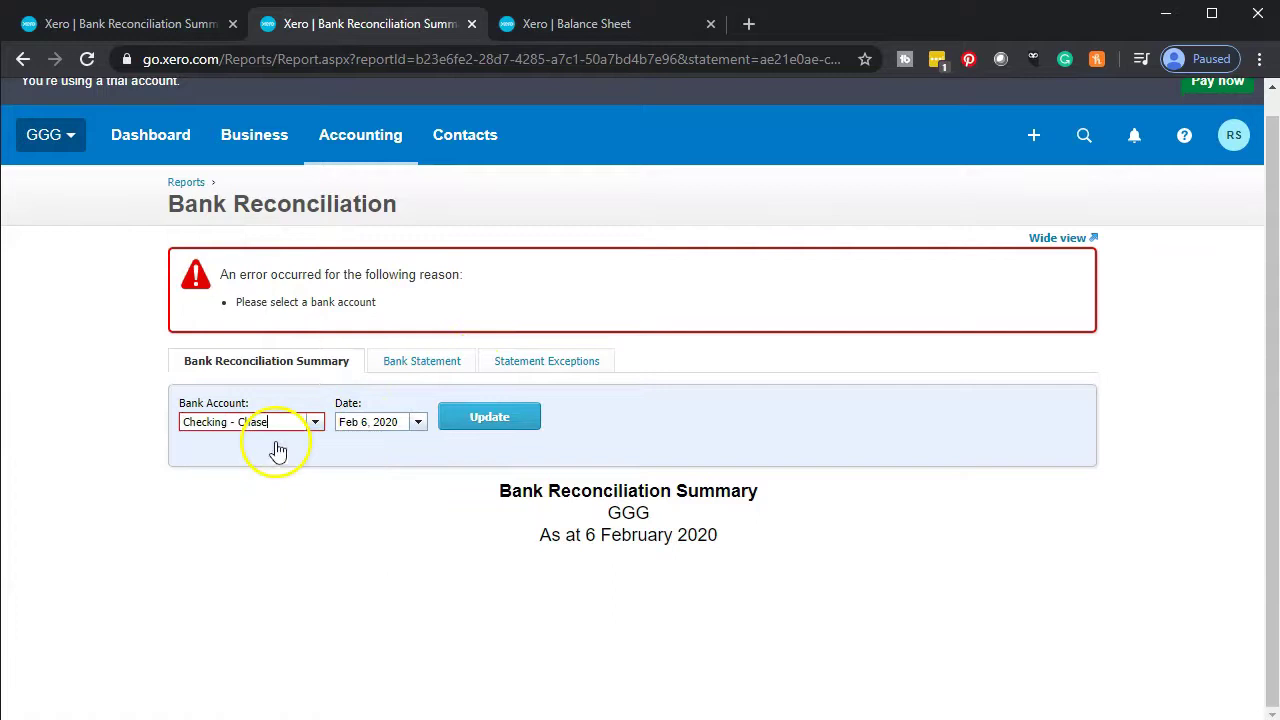
left_click(419, 423)
left_click(513, 448)
left_click(513, 448)
left_click(463, 577)
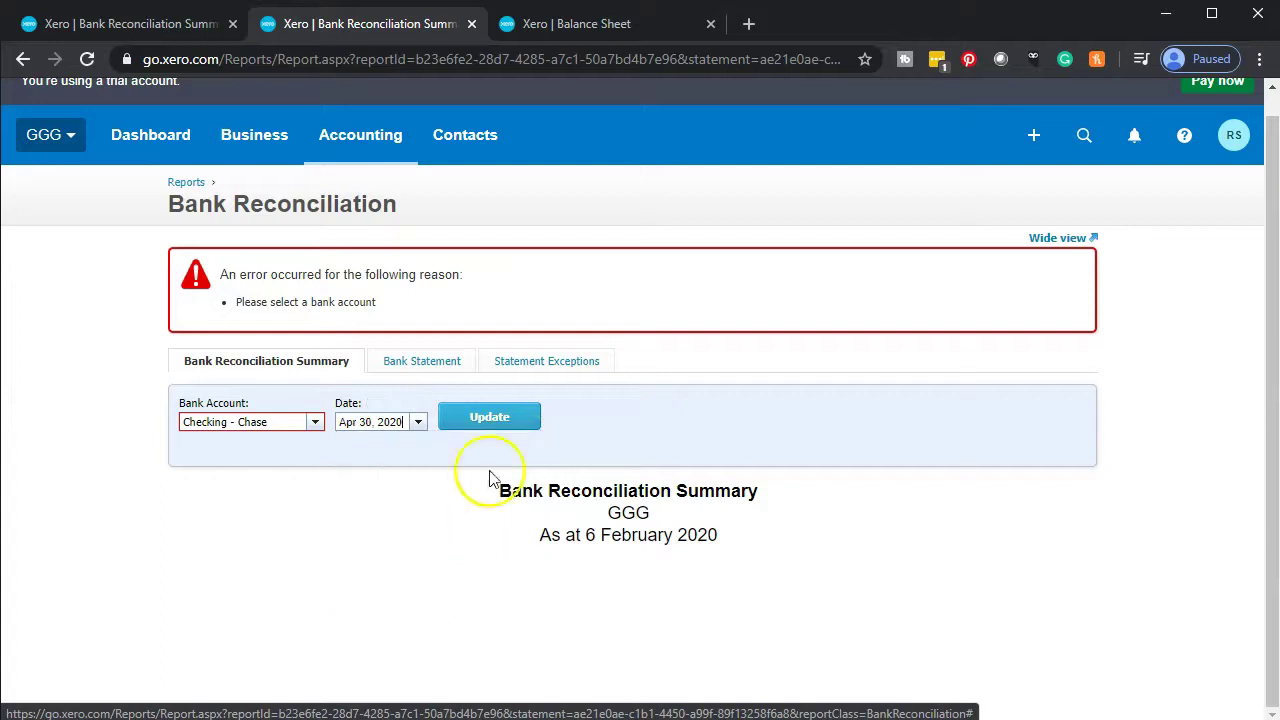
left_click(489, 427)
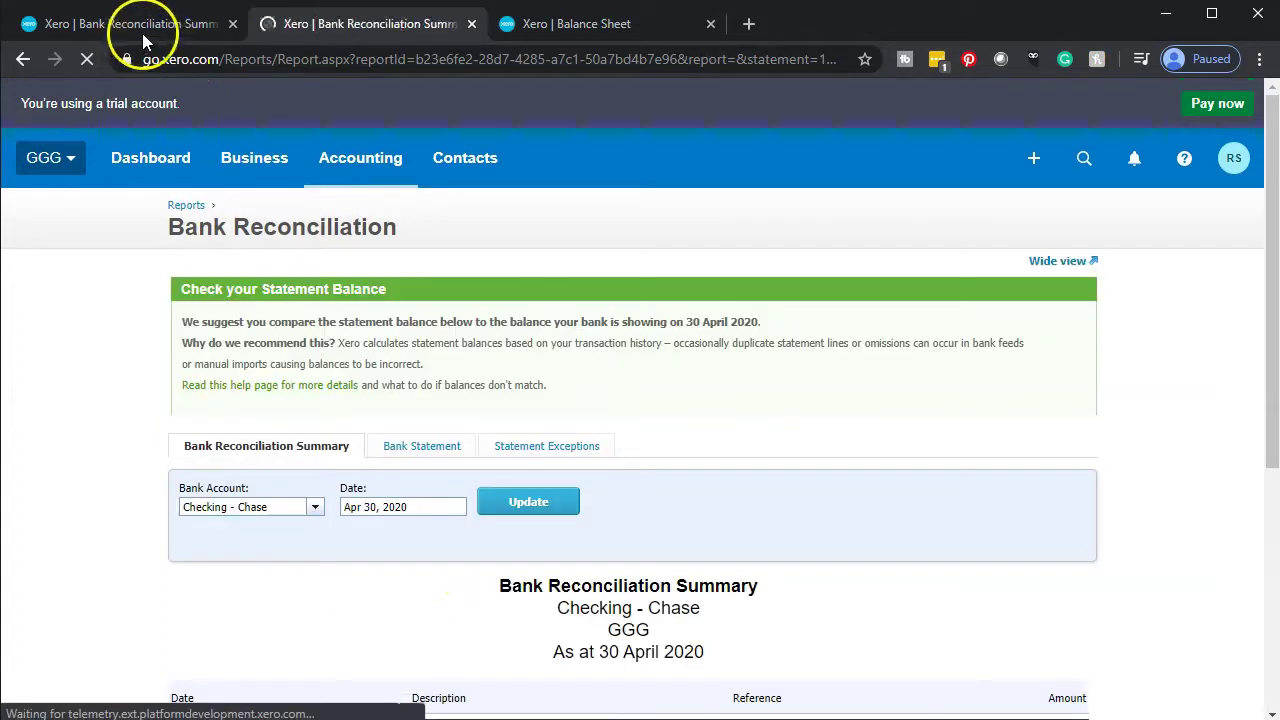
In the first tab, go to the bank accounts and open the items to reconcile for Checking - Chase
left_click(133, 27)
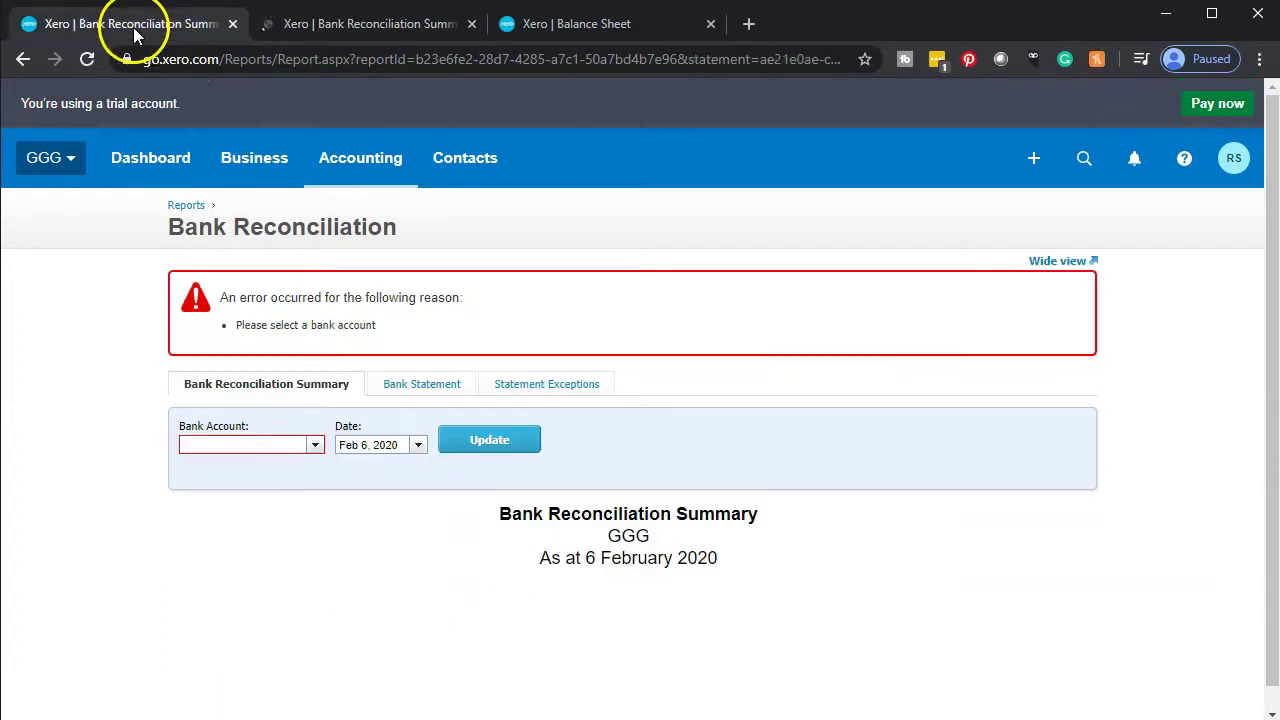
left_click(326, 166)
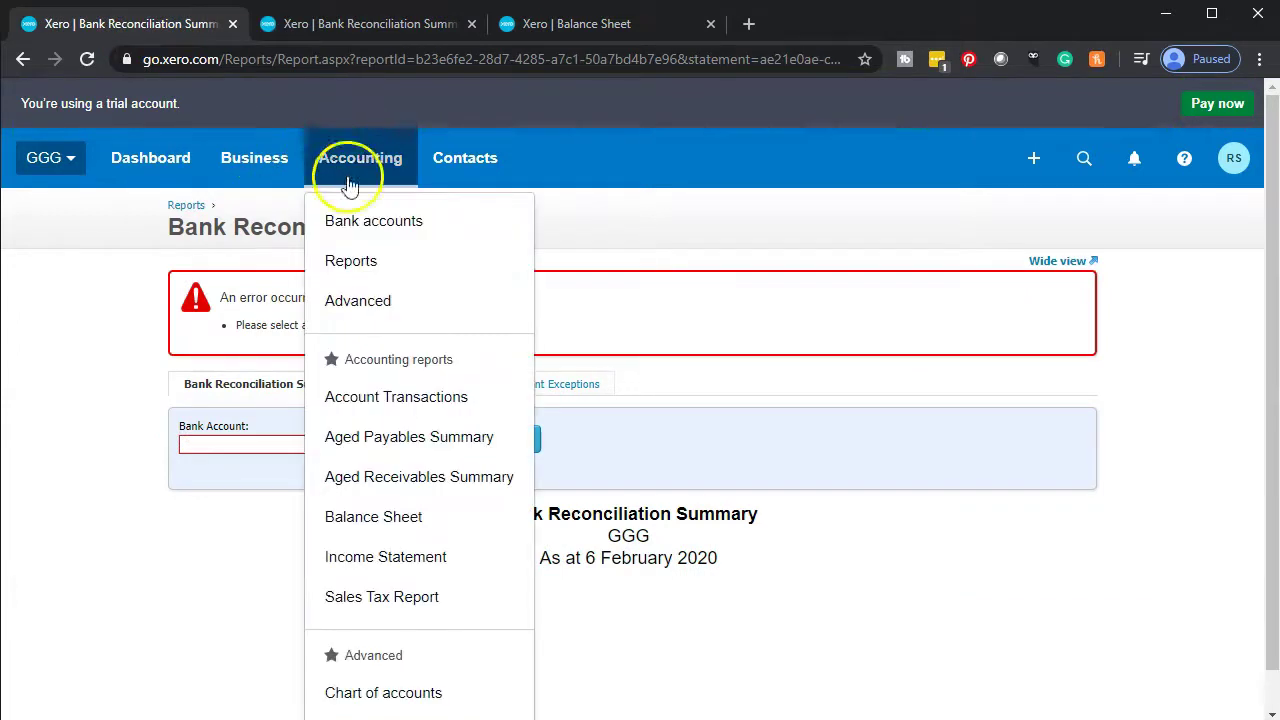
left_click(503, 224)
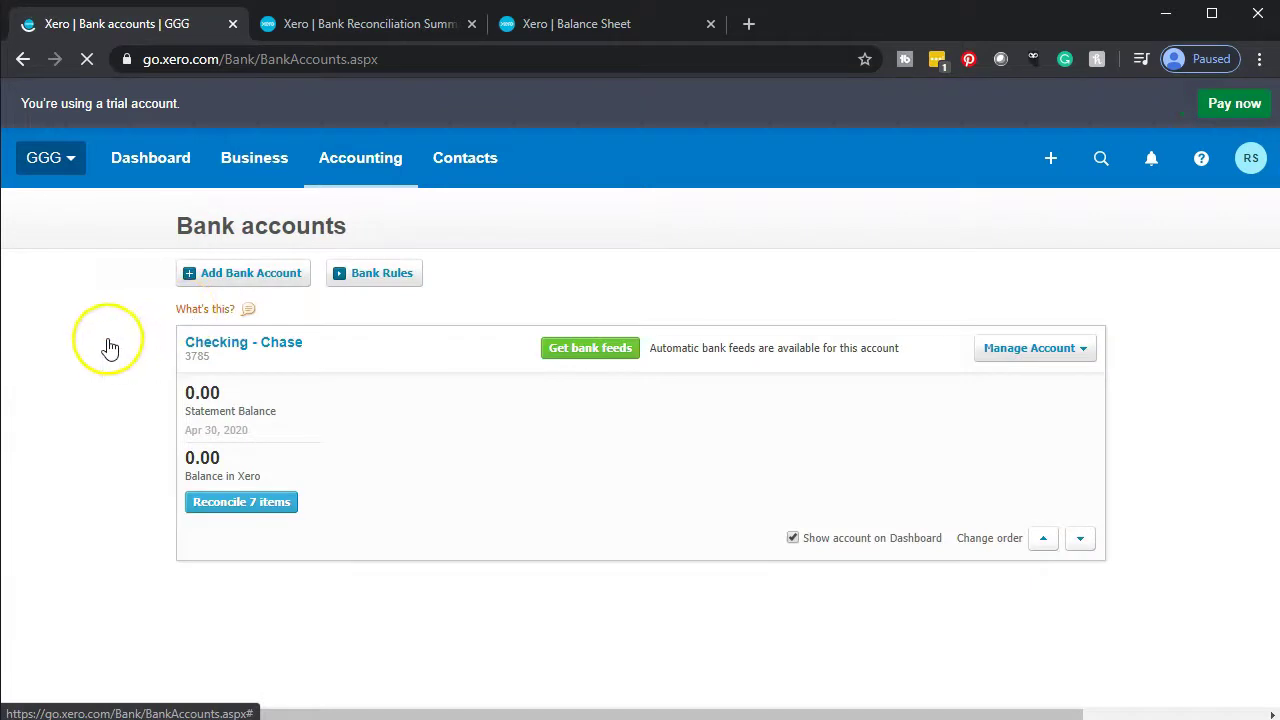
scroll(100, 346, "down", 1)
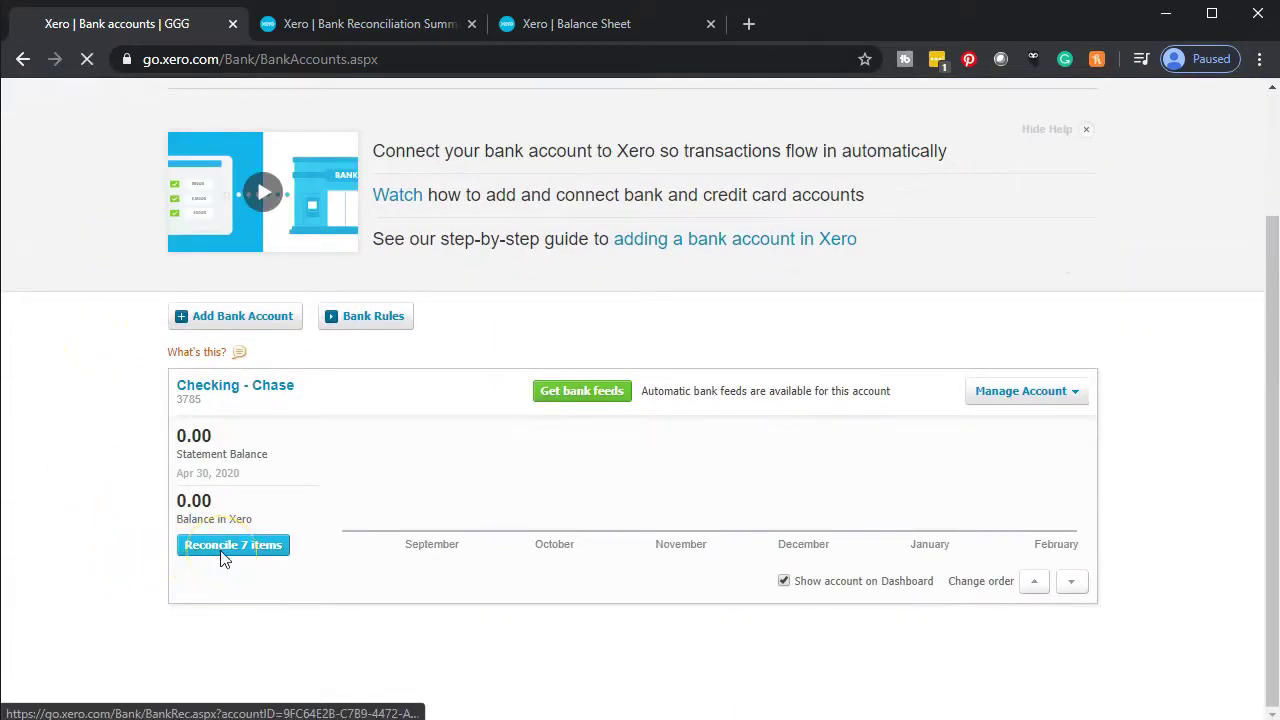
left_click(222, 556)
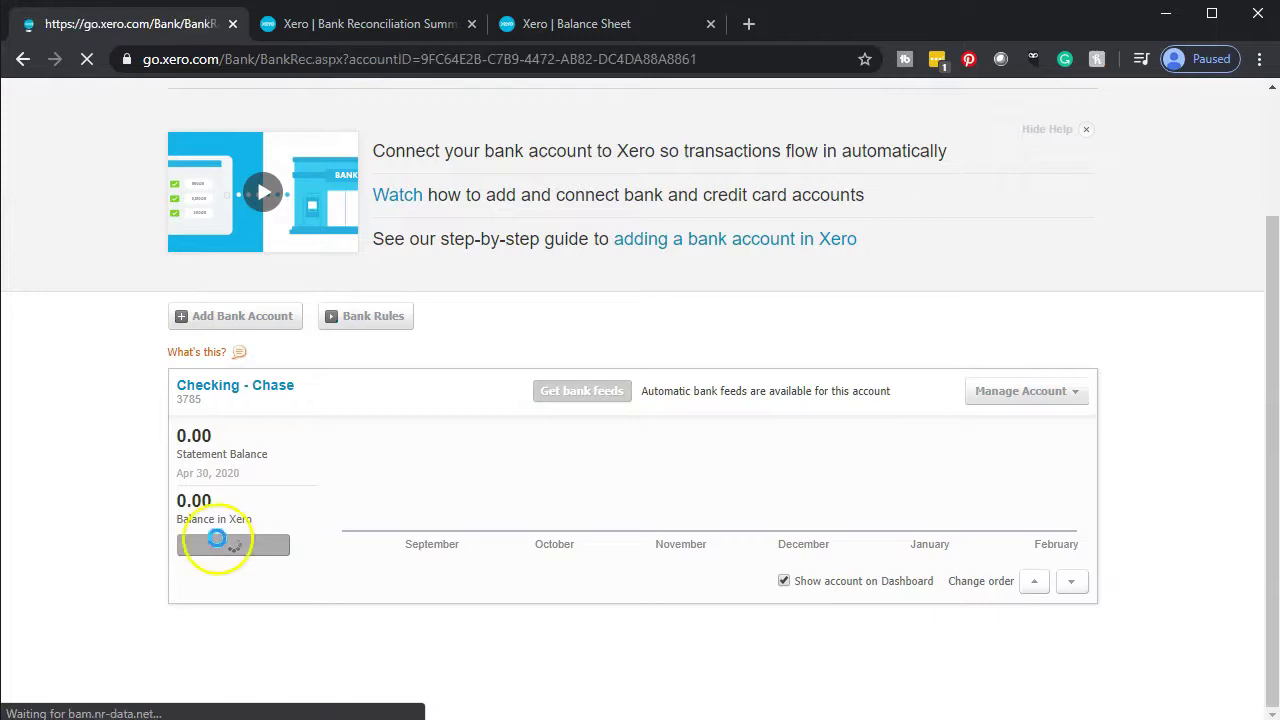
Enlarge the page to 125% and review the April bank statement lines alongside their suggested Xero transactions
scroll(106, 410, "down", 3)
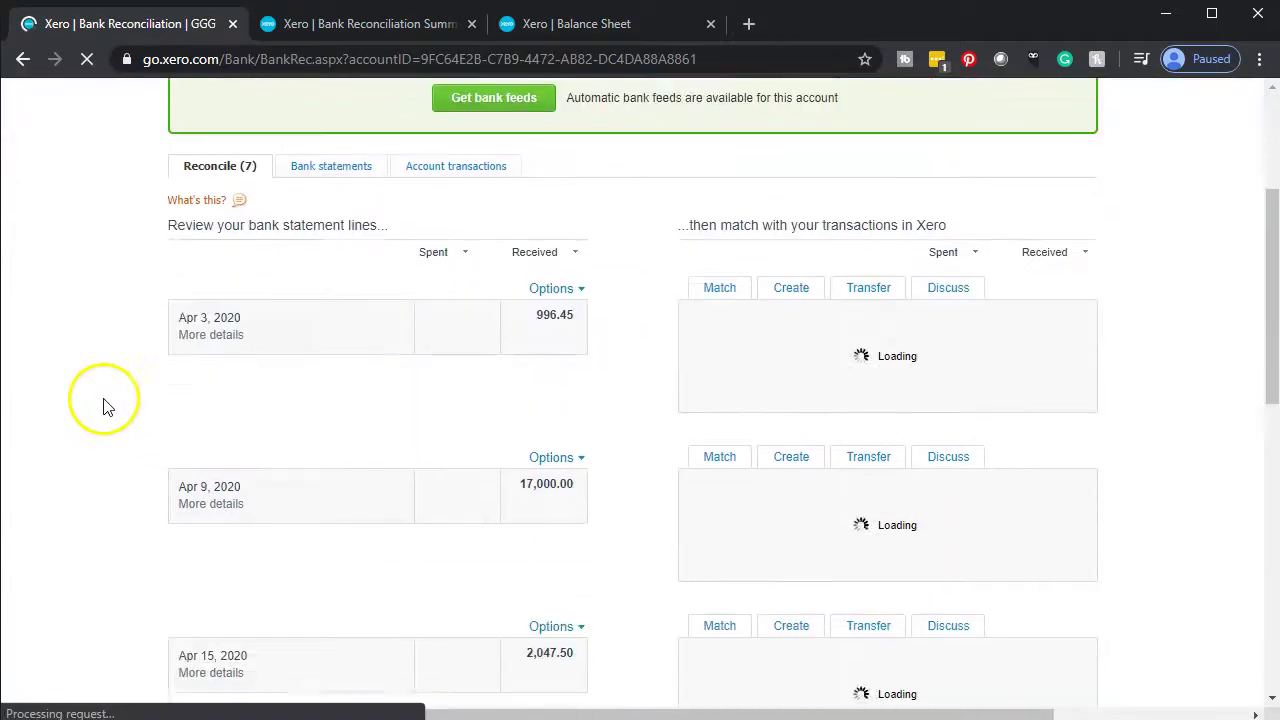
scroll(110, 443, "up", 2)
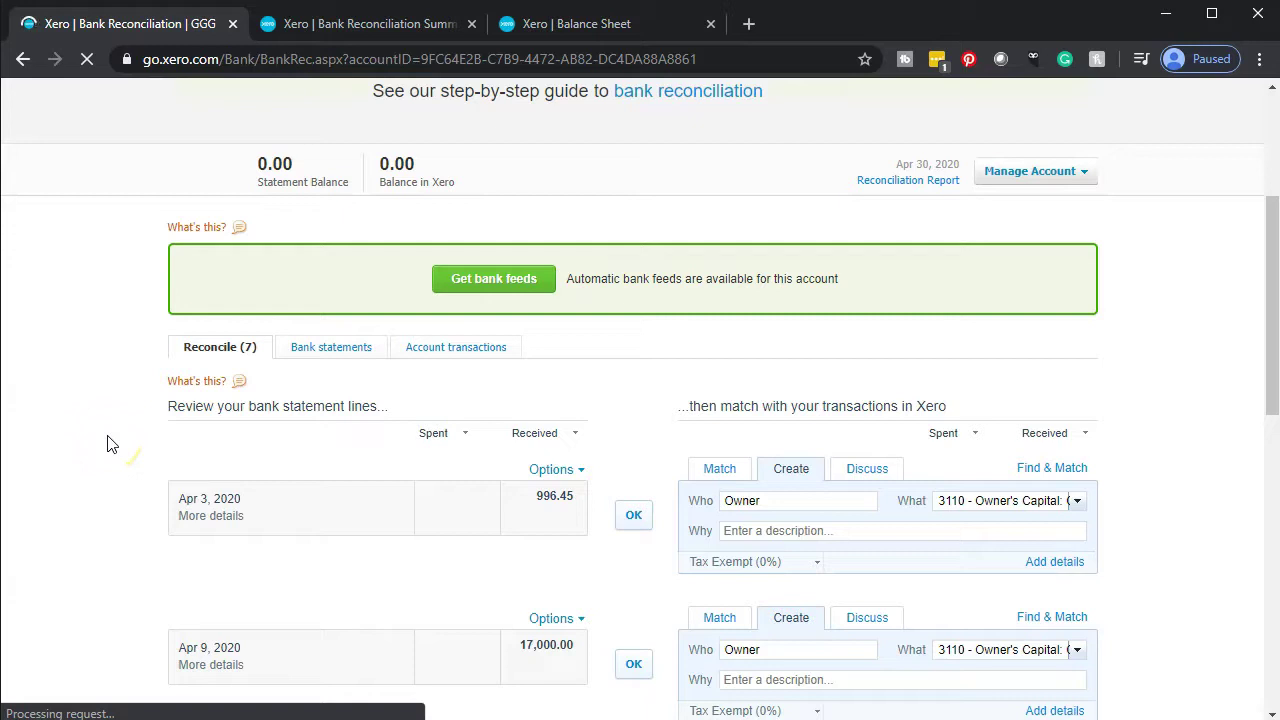
key("ctrl+plus")
key("ctrl+plus")
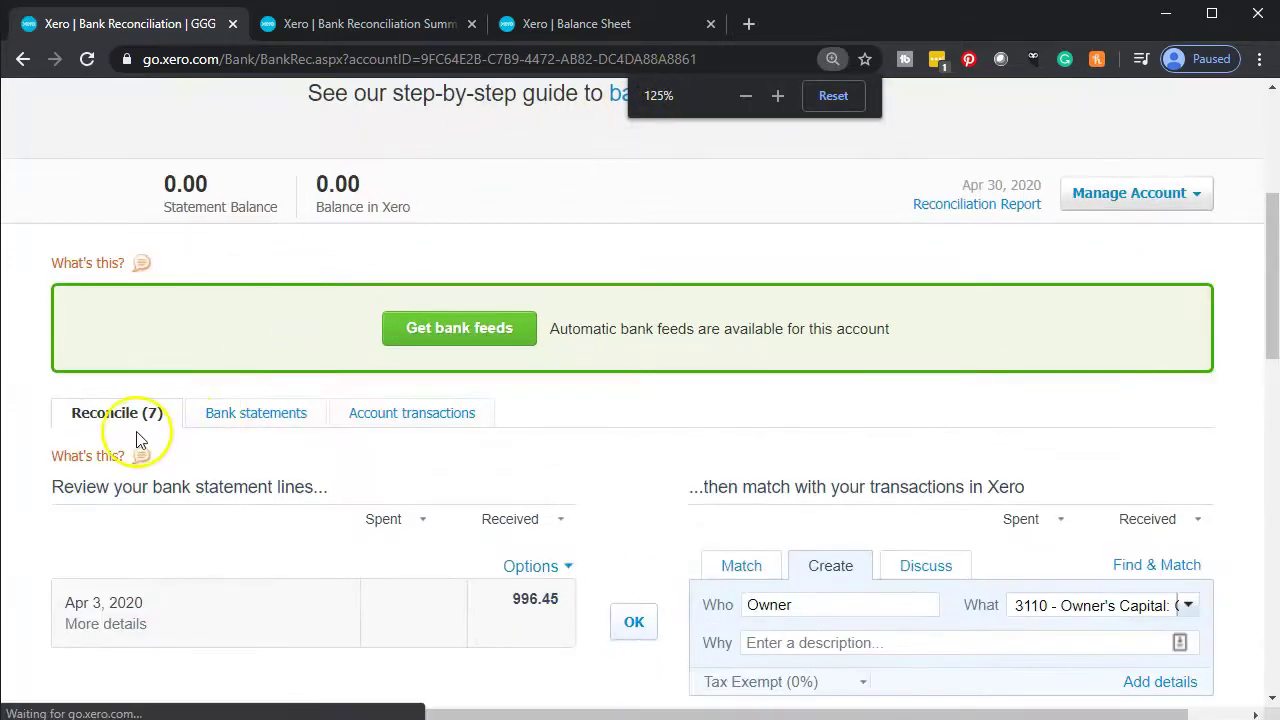
scroll(33, 525, "down", 3)
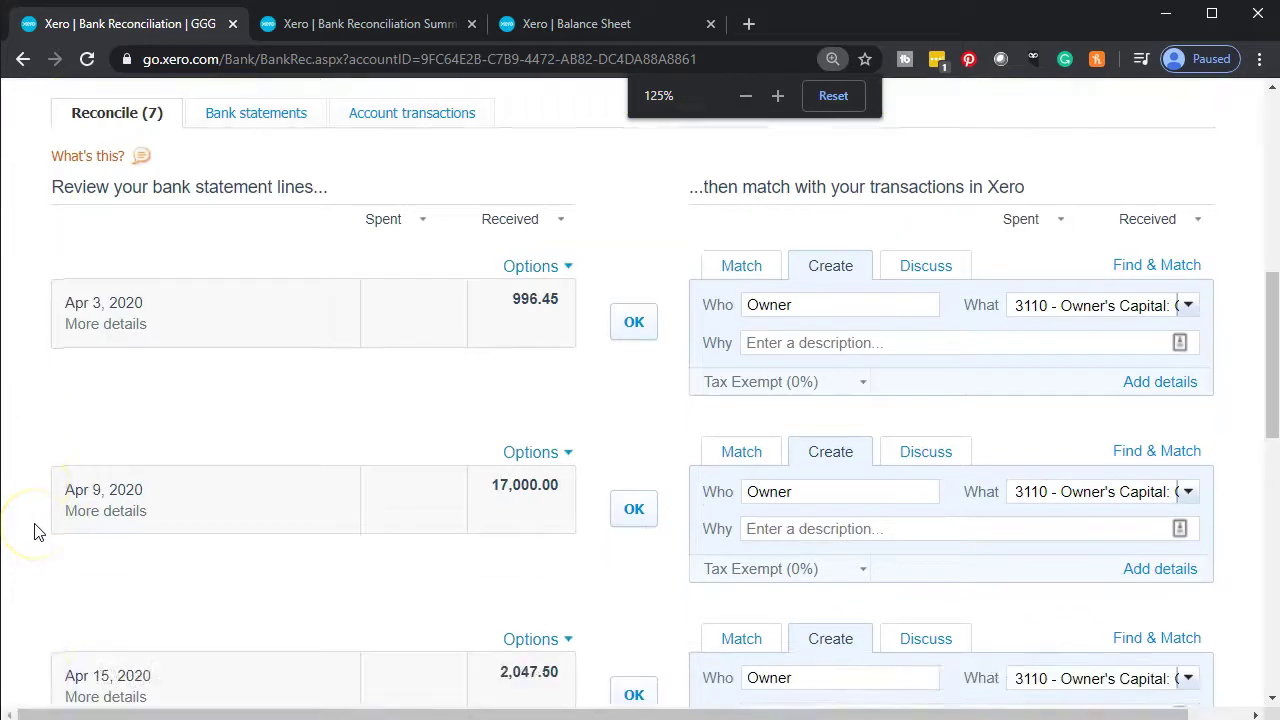
scroll(33, 530, "down", 2)
scroll(33, 530, "down", 1)
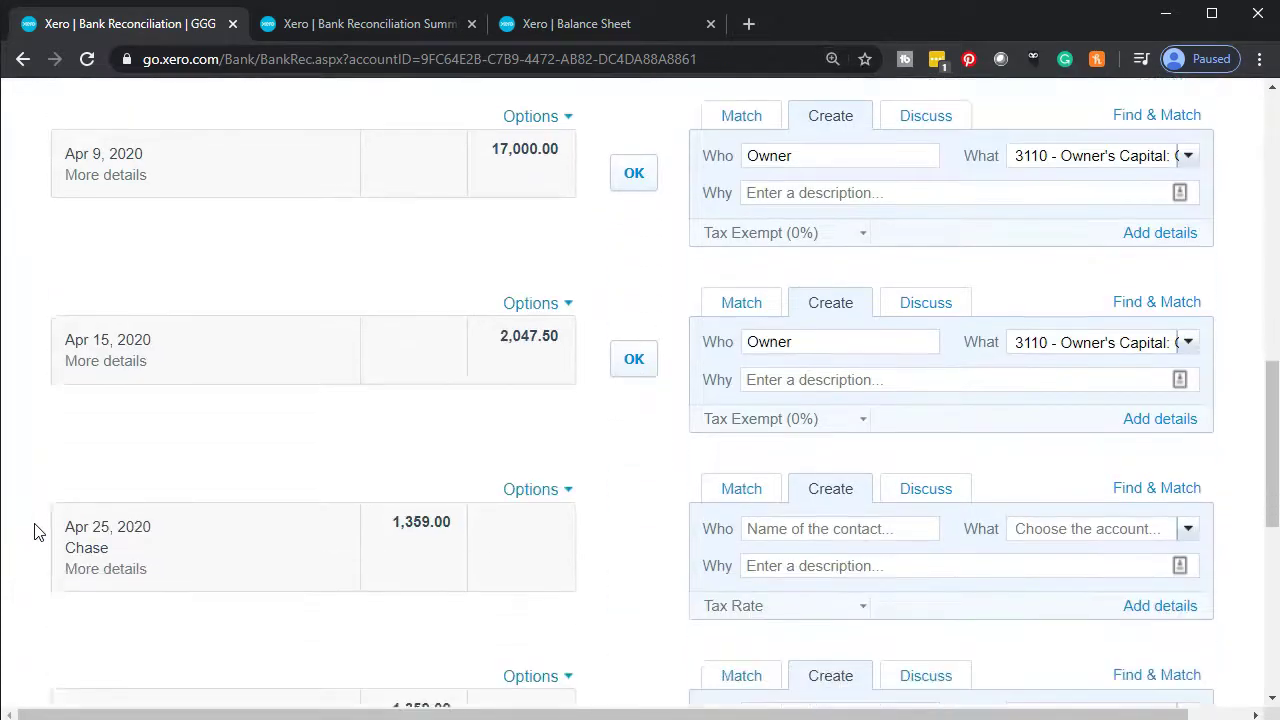
scroll(34, 529, "down", 2)
scroll(50, 470, "down", 2)
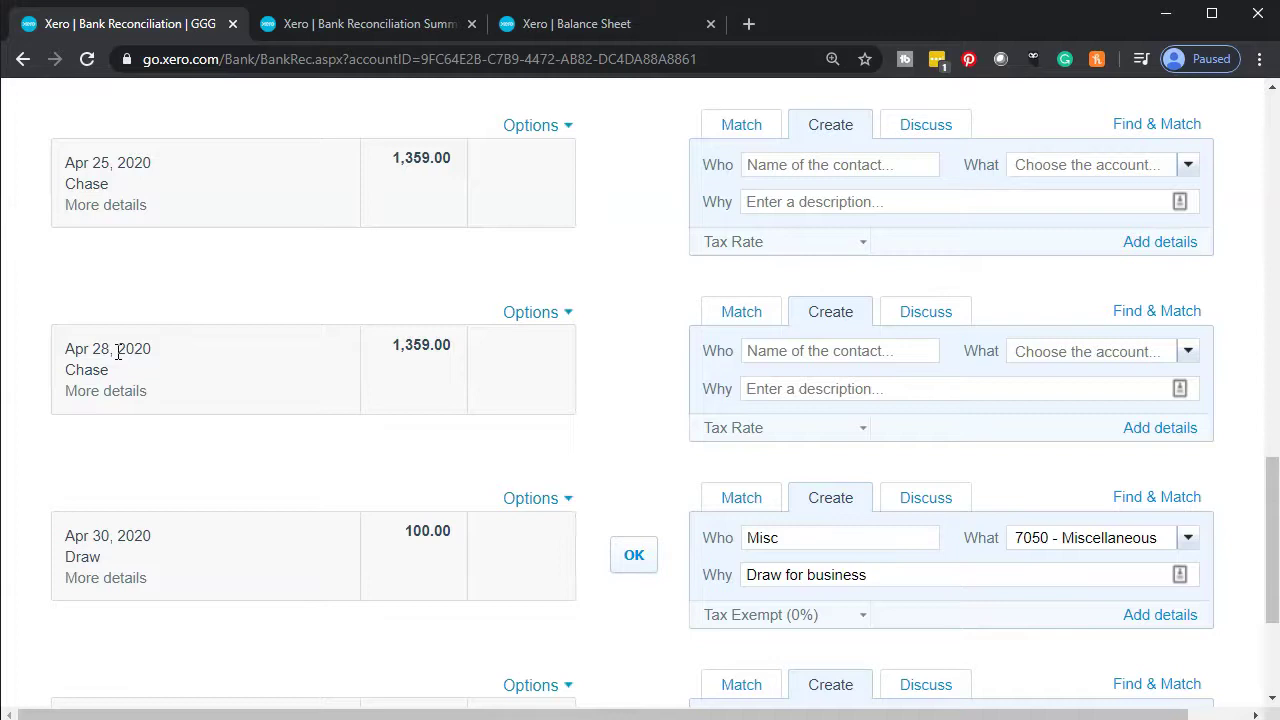
Review the asset and liability sections of the Balance Sheet as of April 30, 2020
left_click(622, 28)
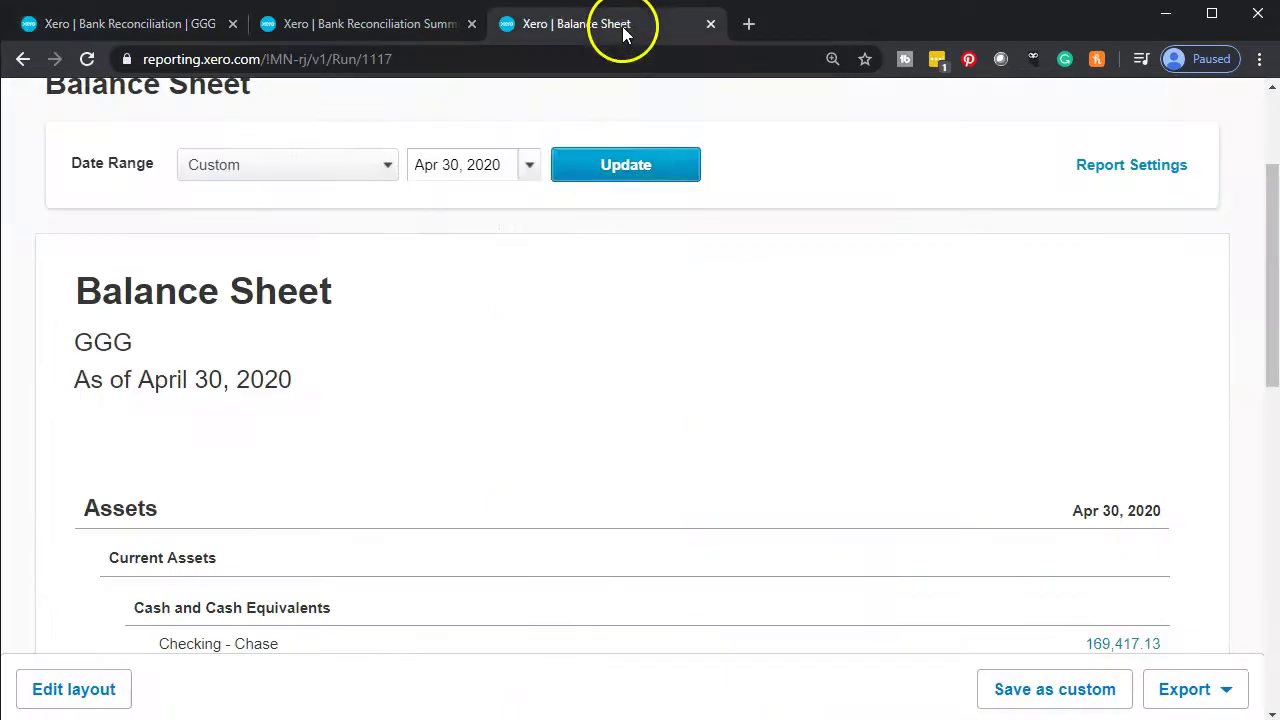
scroll(574, 194, "down", 5)
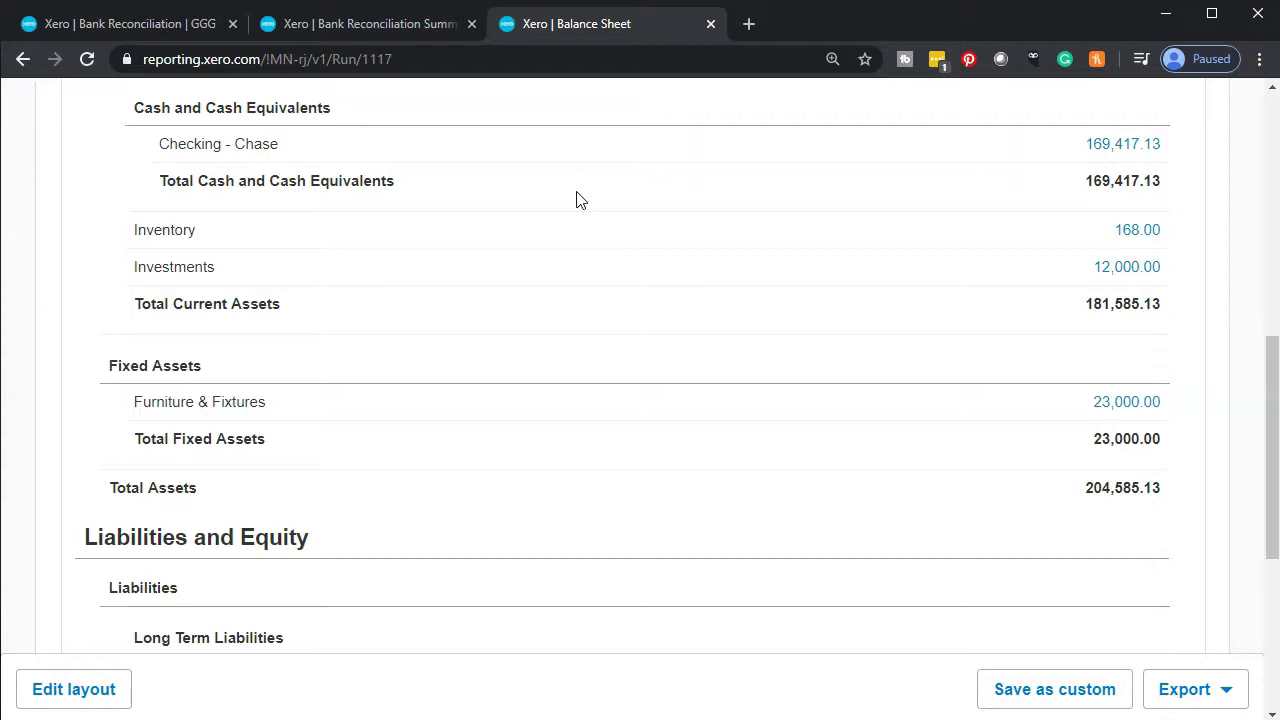
scroll(576, 200, "up", 3)
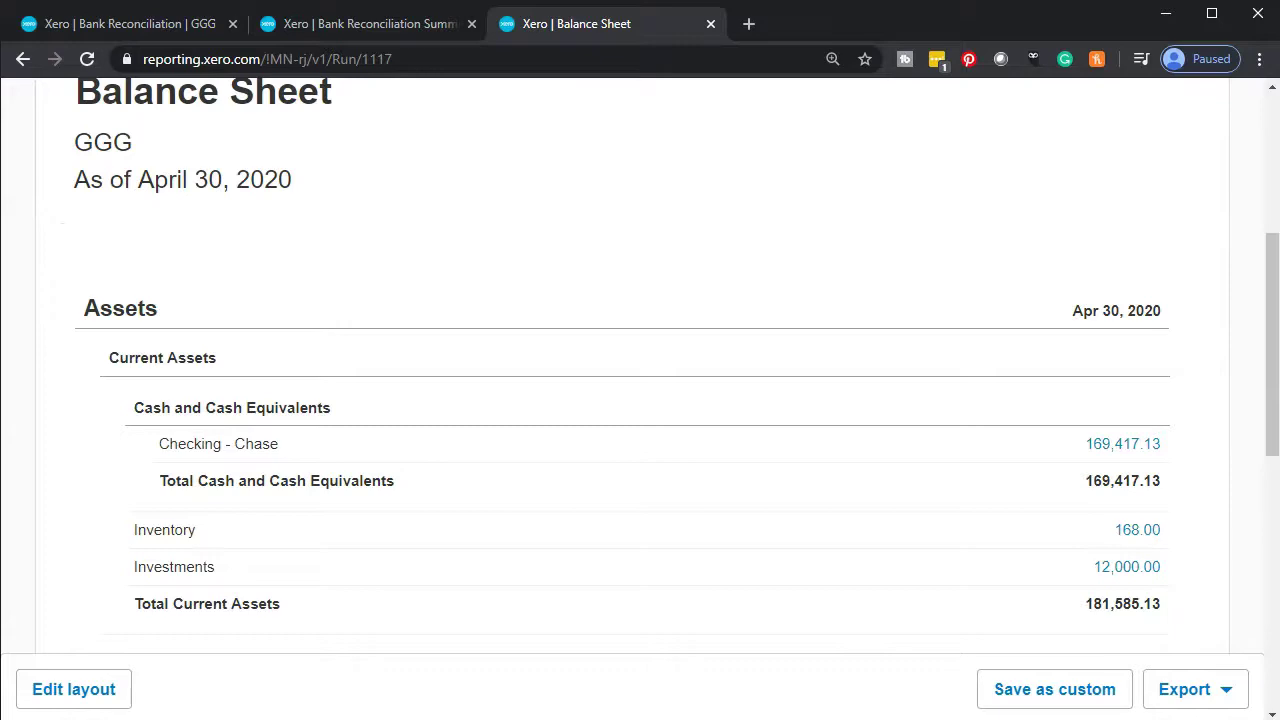
Switch to the Loan Payments.xlsx workbook in Excel and select the starting principal in cell E8 of the Loan 1 Practrice sheet
left_click(651, 719)
left_click(760, 695)
left_click(541, 480)
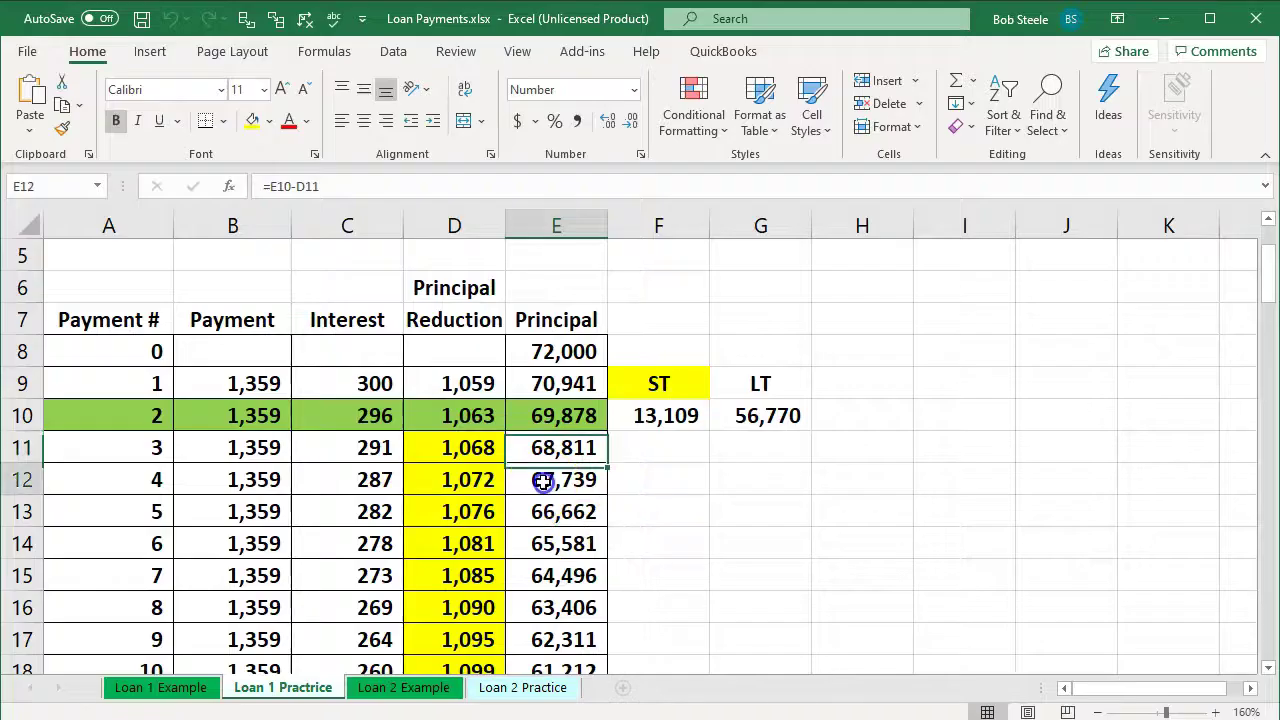
left_click(560, 353)
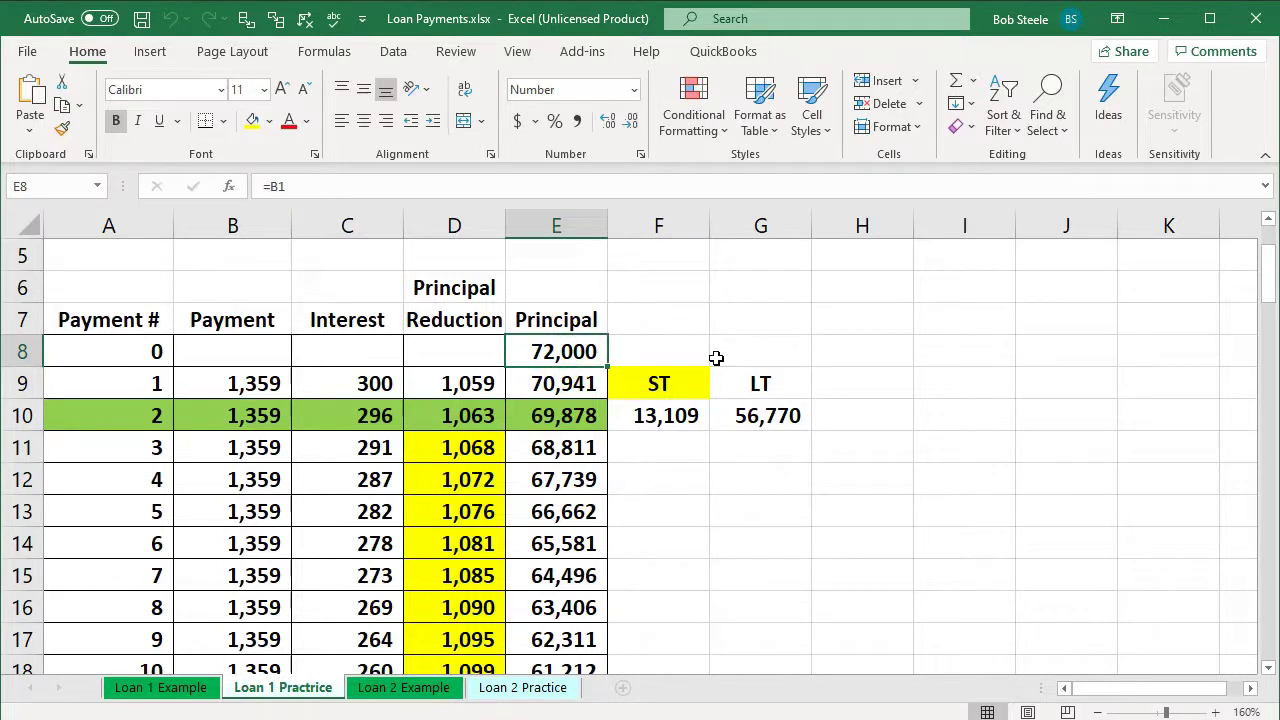
Examine the payment and interest cells for payments 1 and 2 in the Loan 1 Practrice amortization schedule
key("Down")
key("Left")
key("Left")
key("Left")
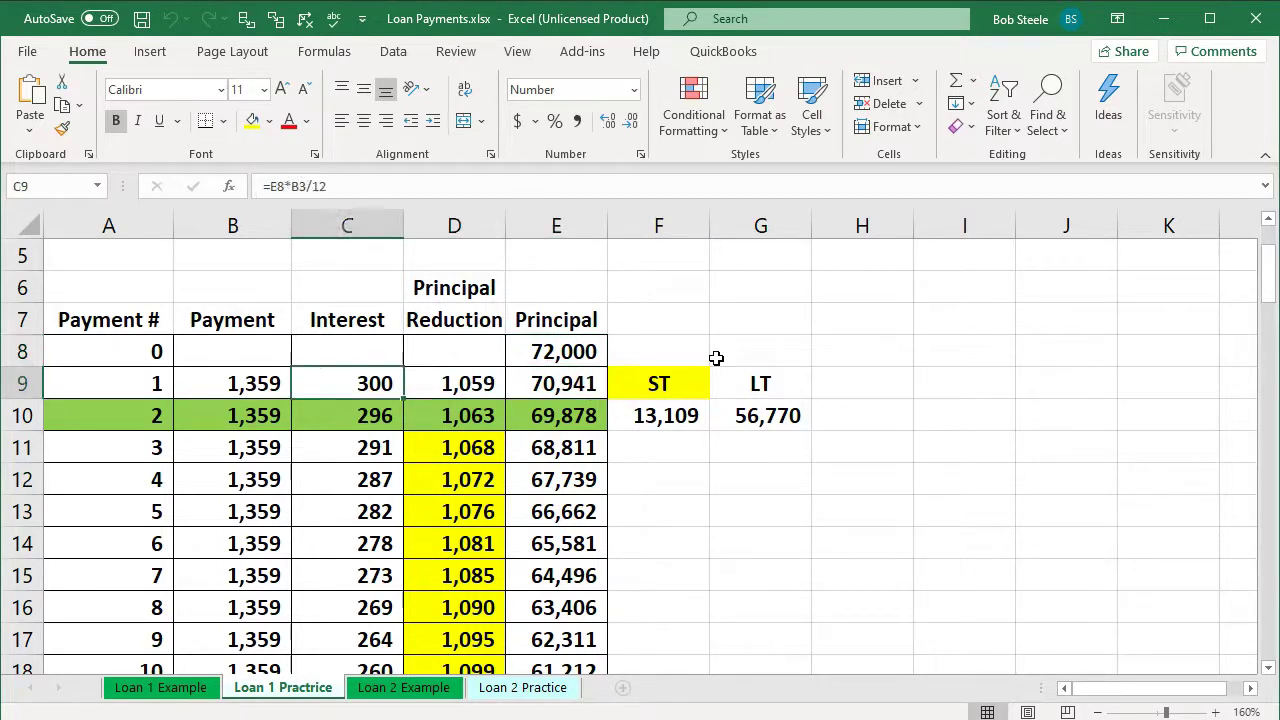
key("Down")
key("Up")
key("Down")
key("Up")
key("Down")
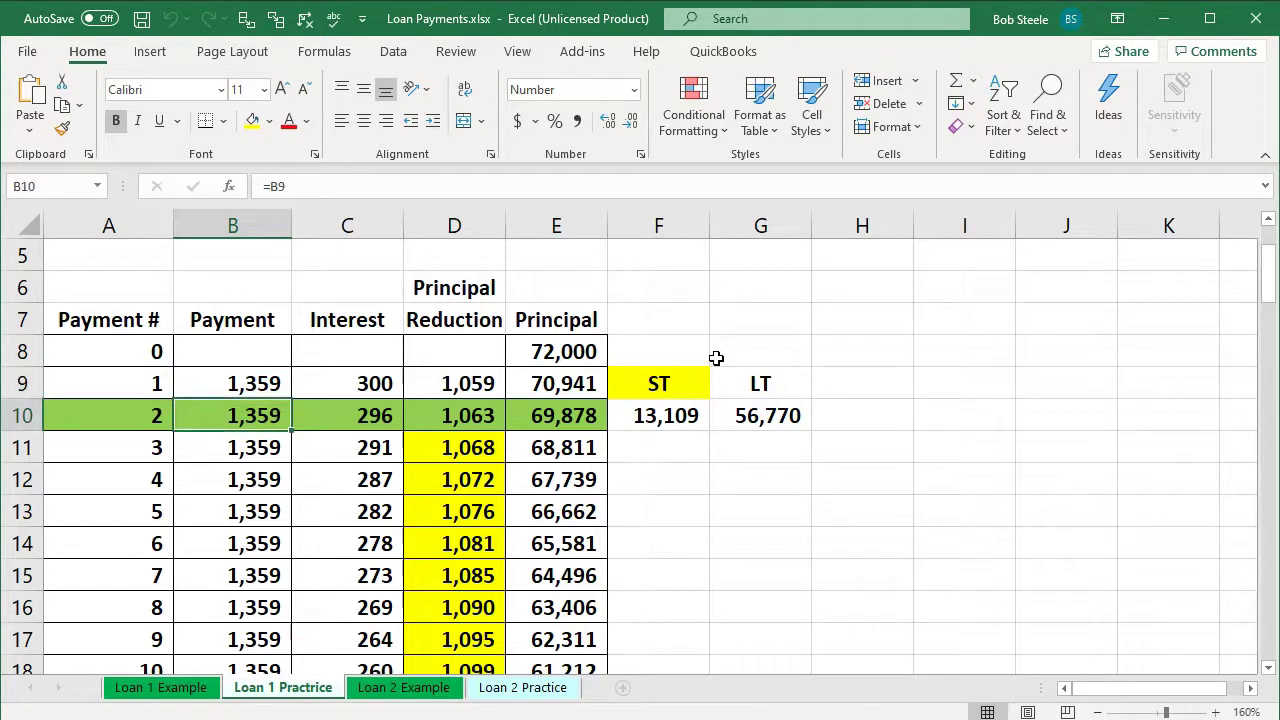
key("Right")
key("Up")
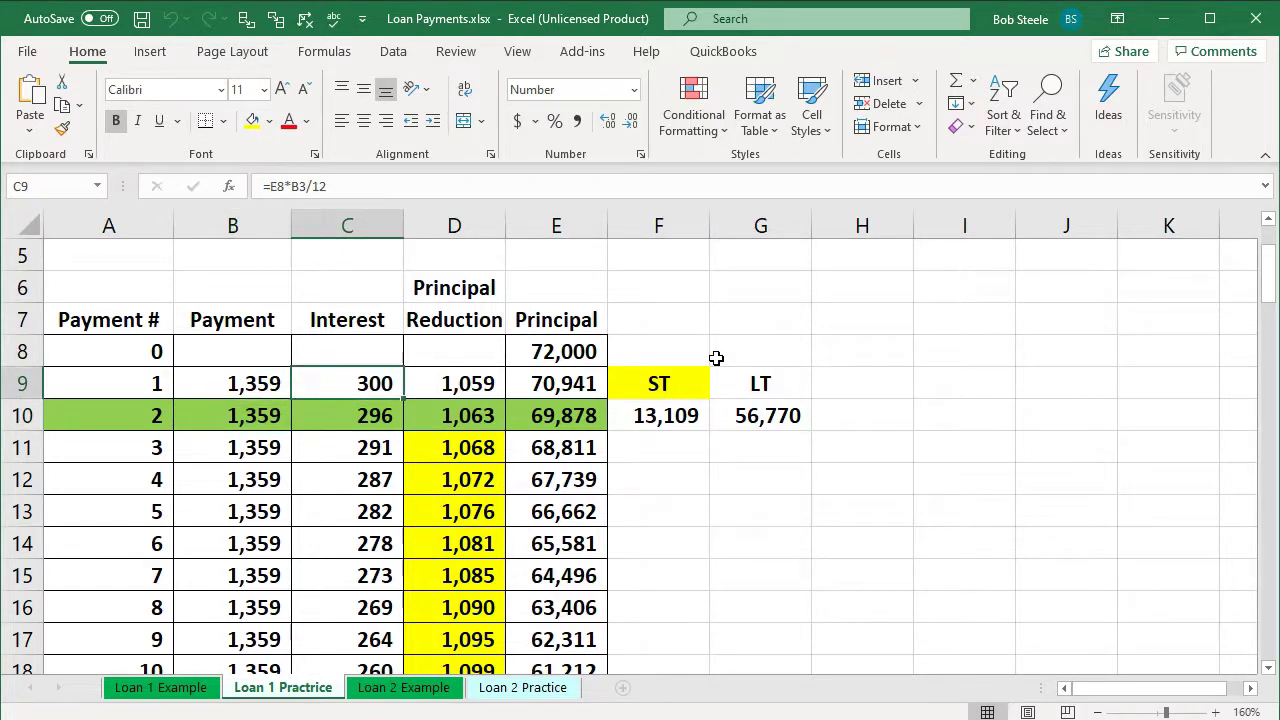
Compare payment 1's interest with its principal reduction and check how the interest formula runs through payment 3
key("Right")
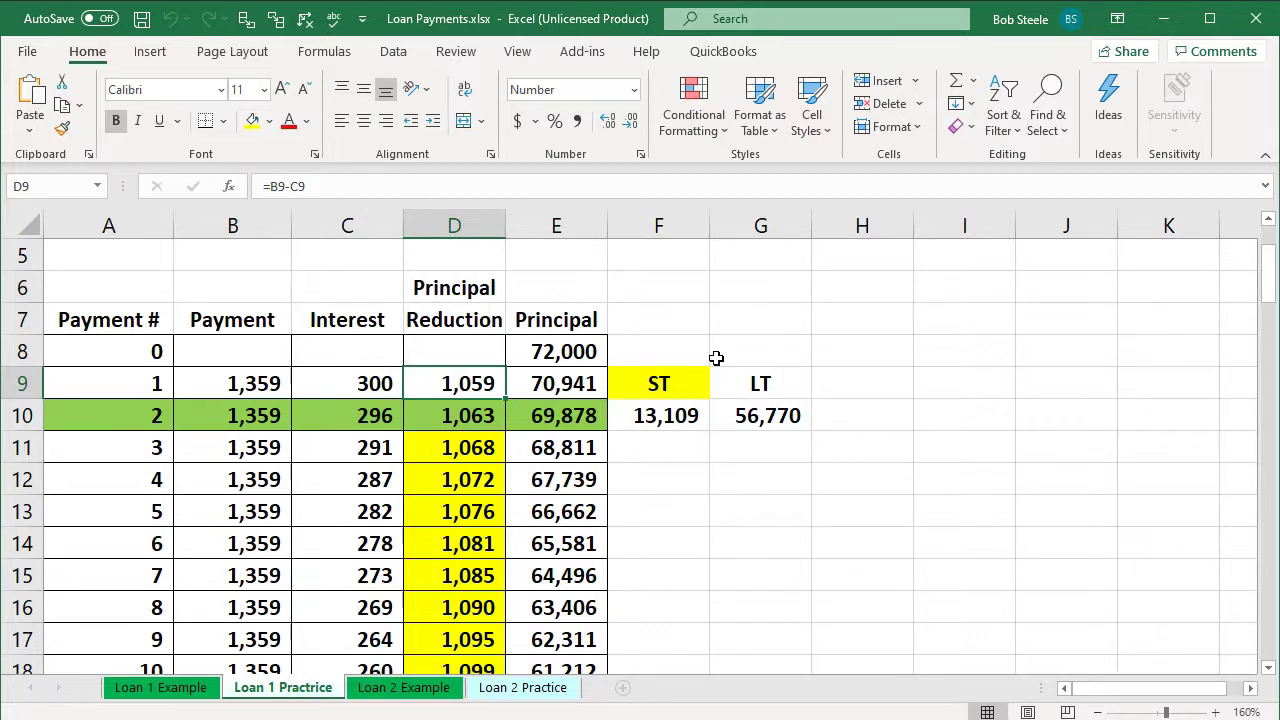
key("Left")
key("Right")
key("Left")
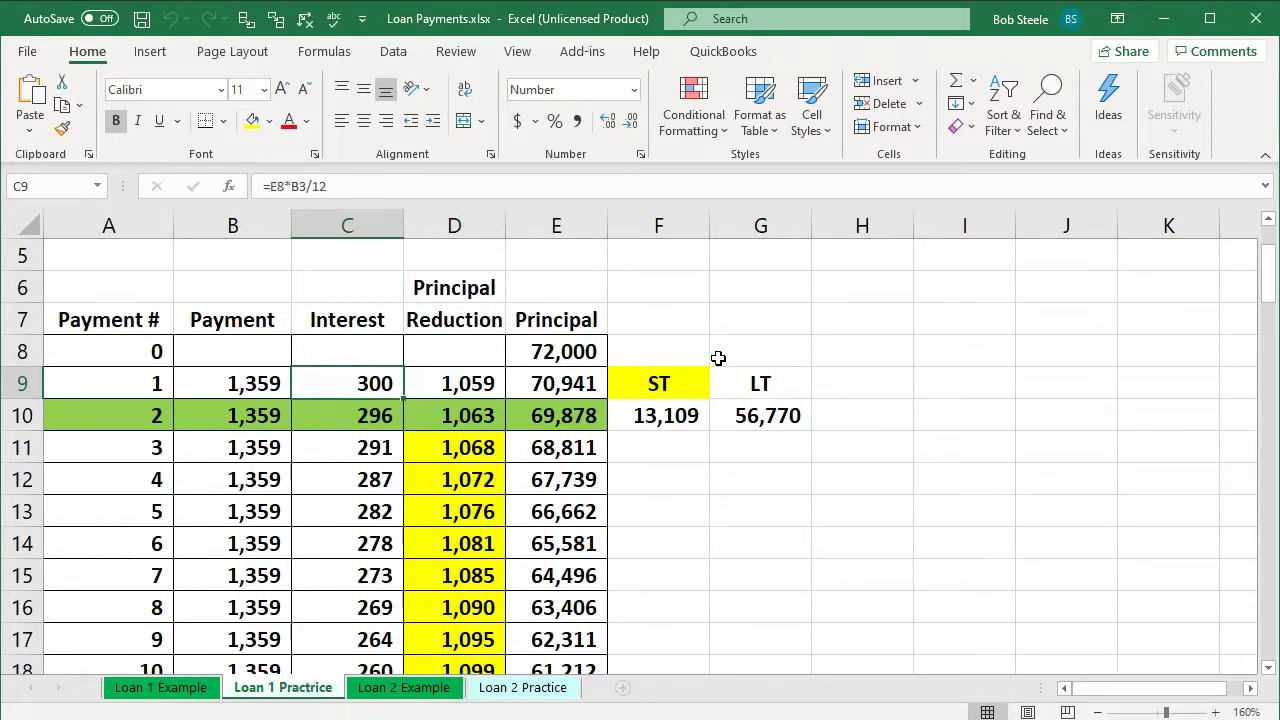
key("Down")
key("Down")
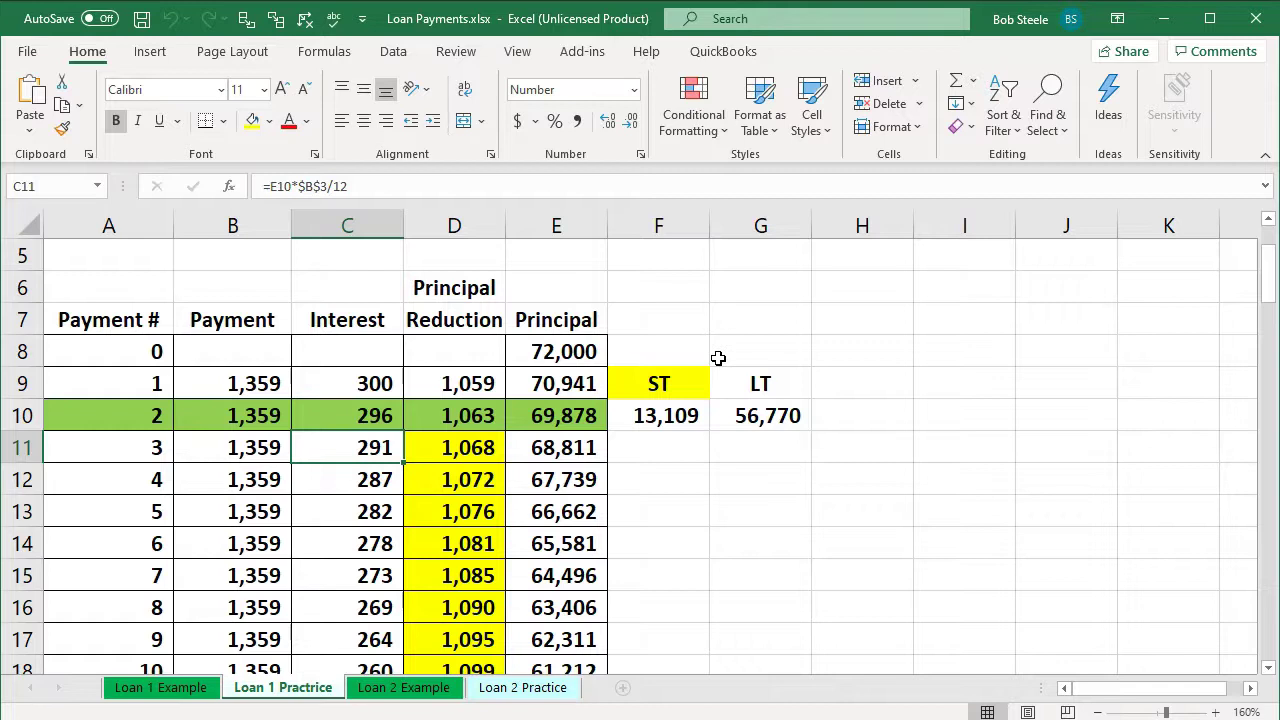
key("Up")
key("Up")
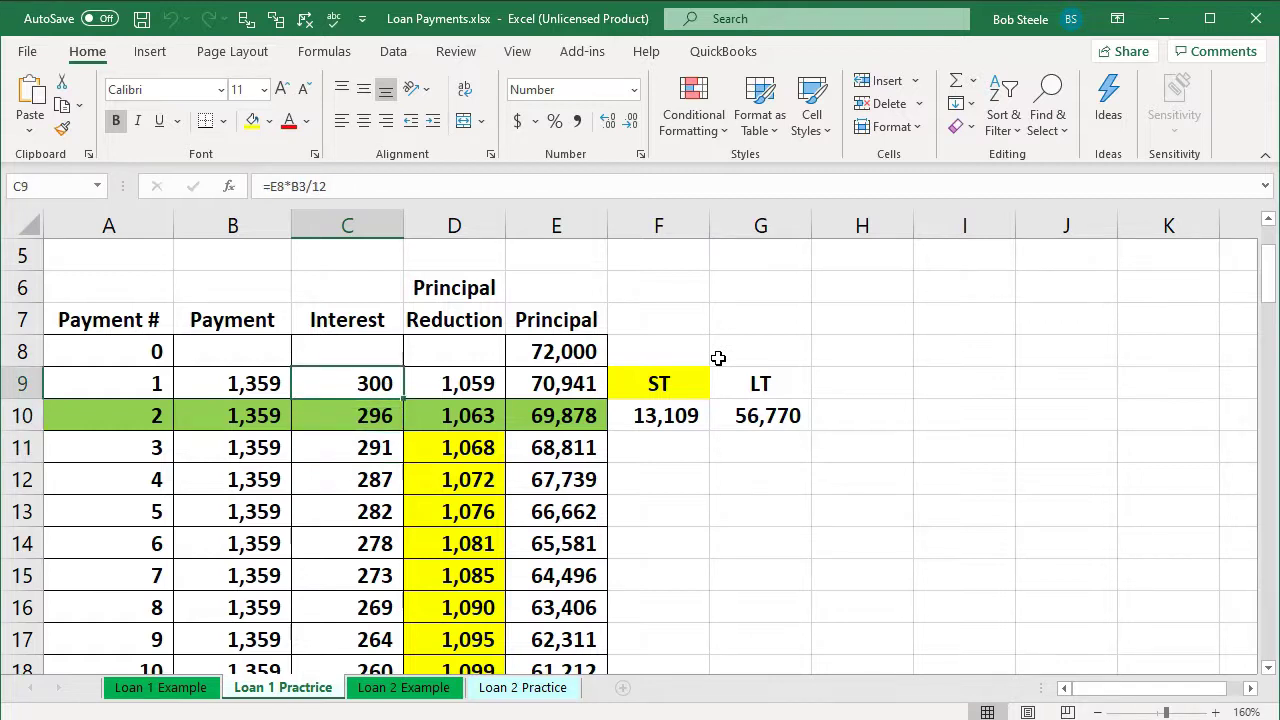
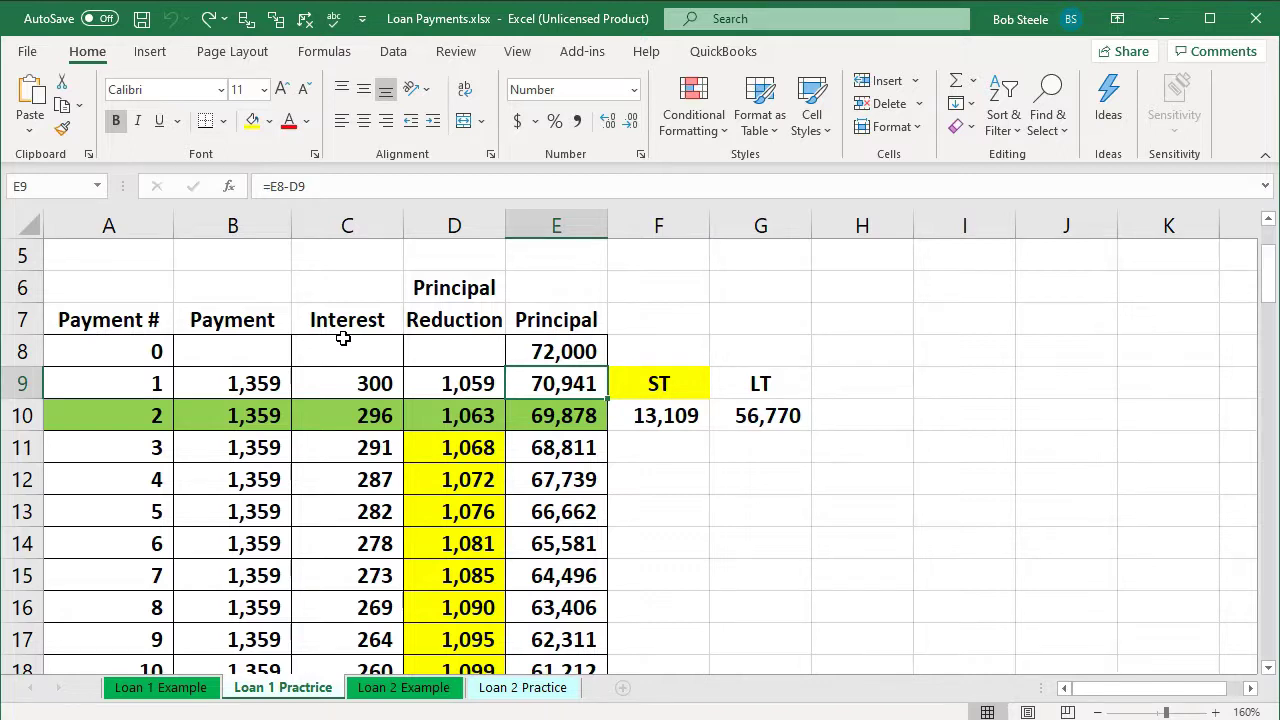
Trace the principal balance in E8 and E9, and how payment 1 in row 9 splits into interest and principal reduction
key("Up")
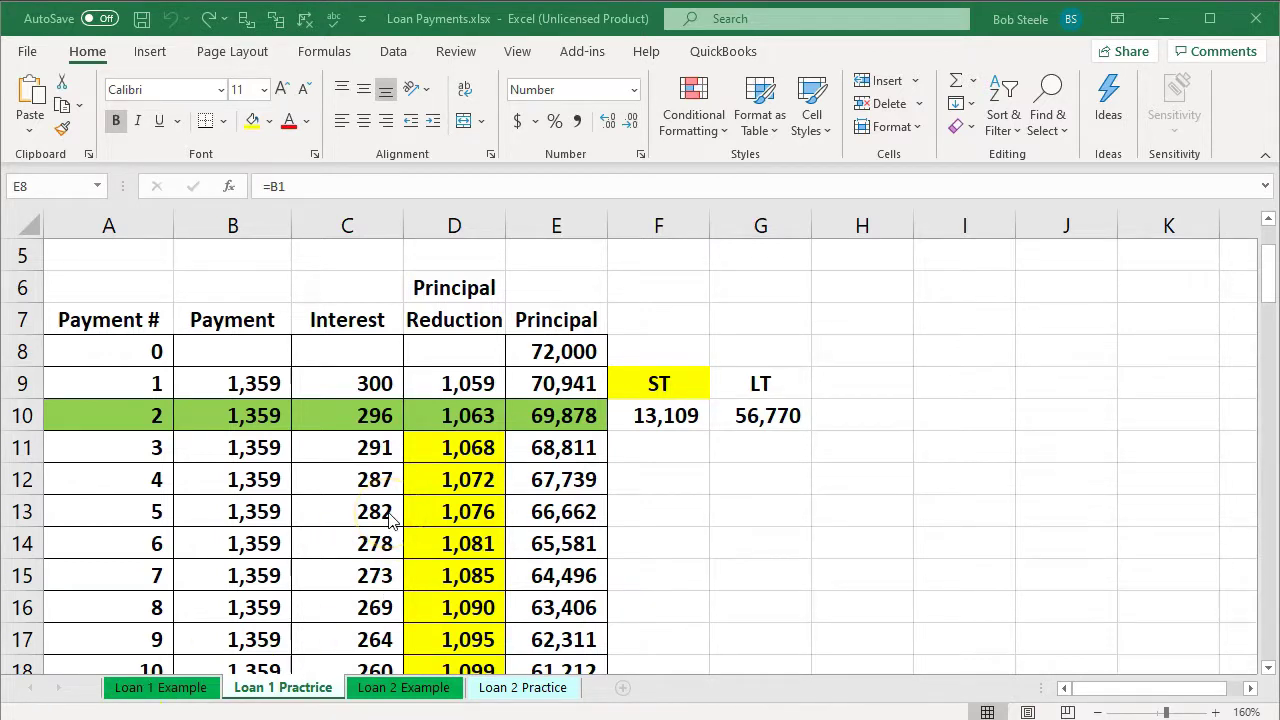
left_click(510, 366)
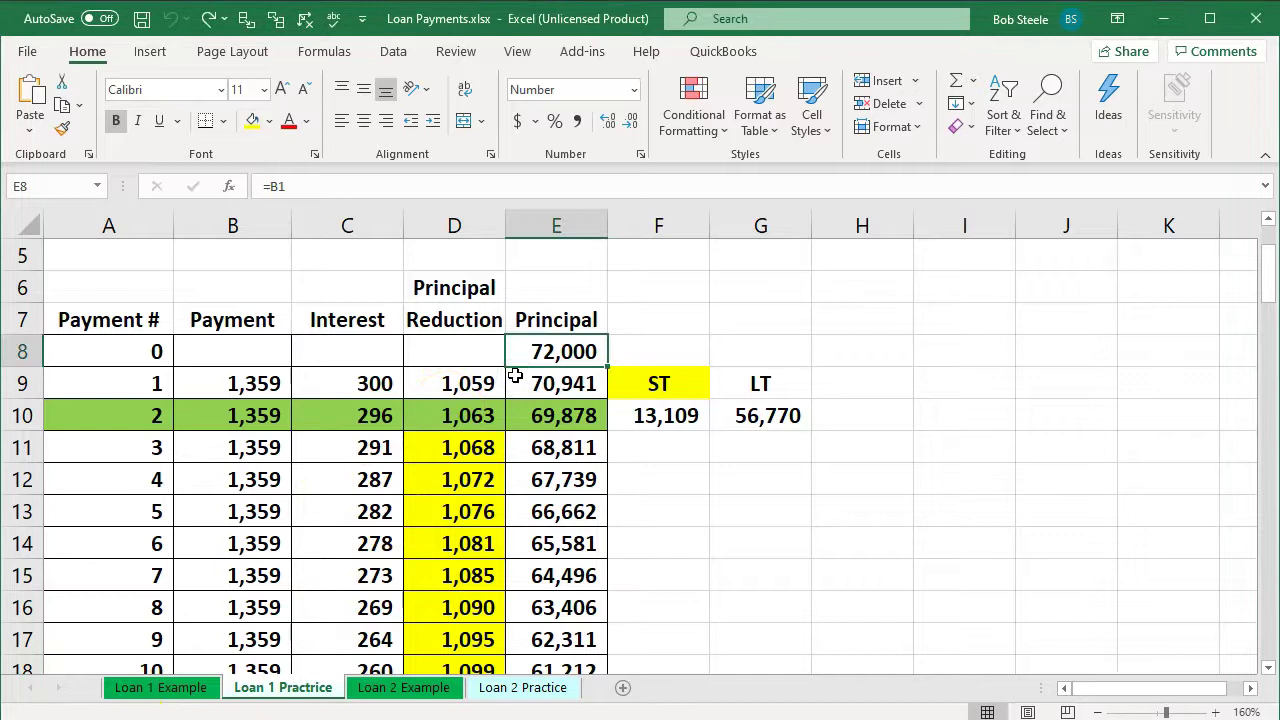
left_click(515, 375)
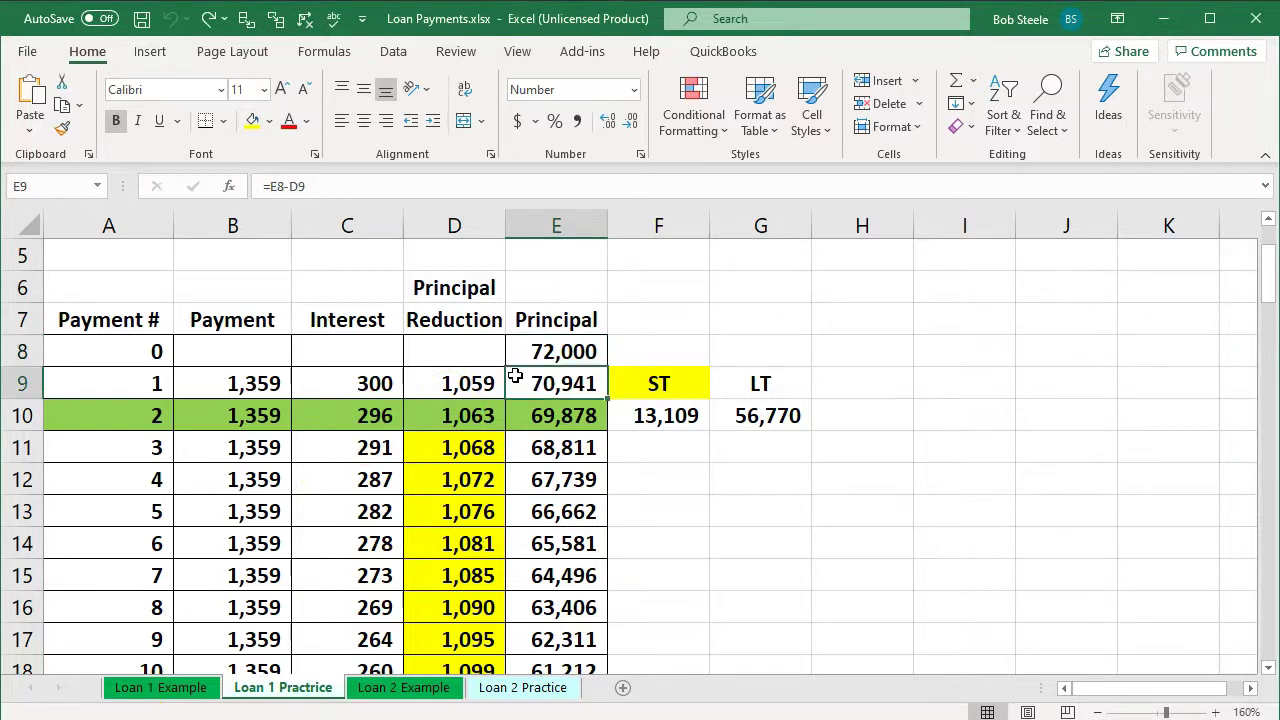
key("Up")
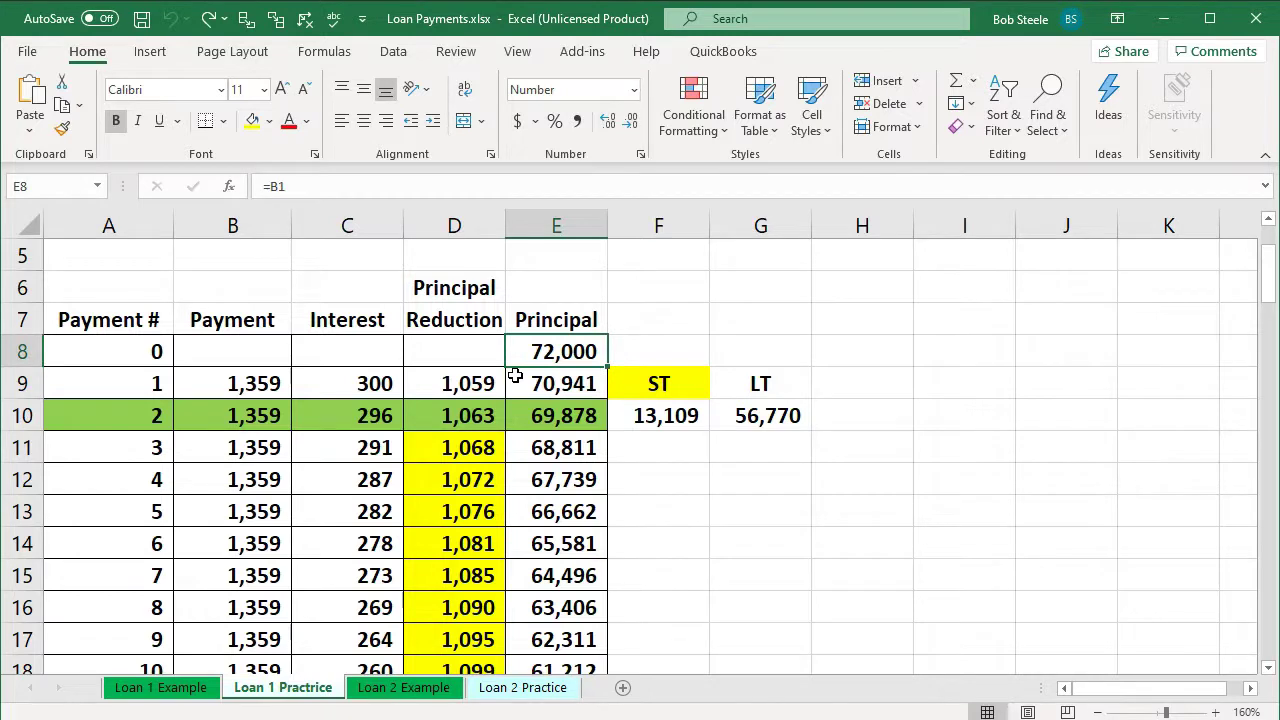
key("Down")
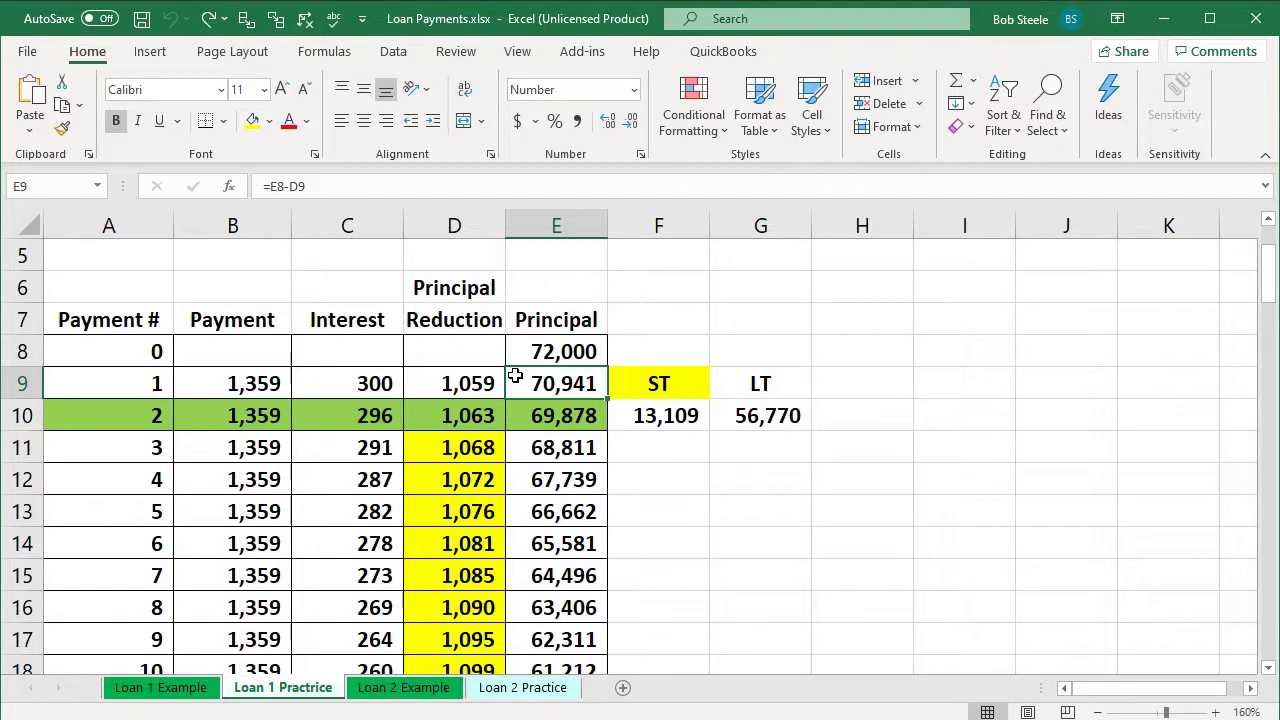
key("Left")
key("Left")
key("Left")
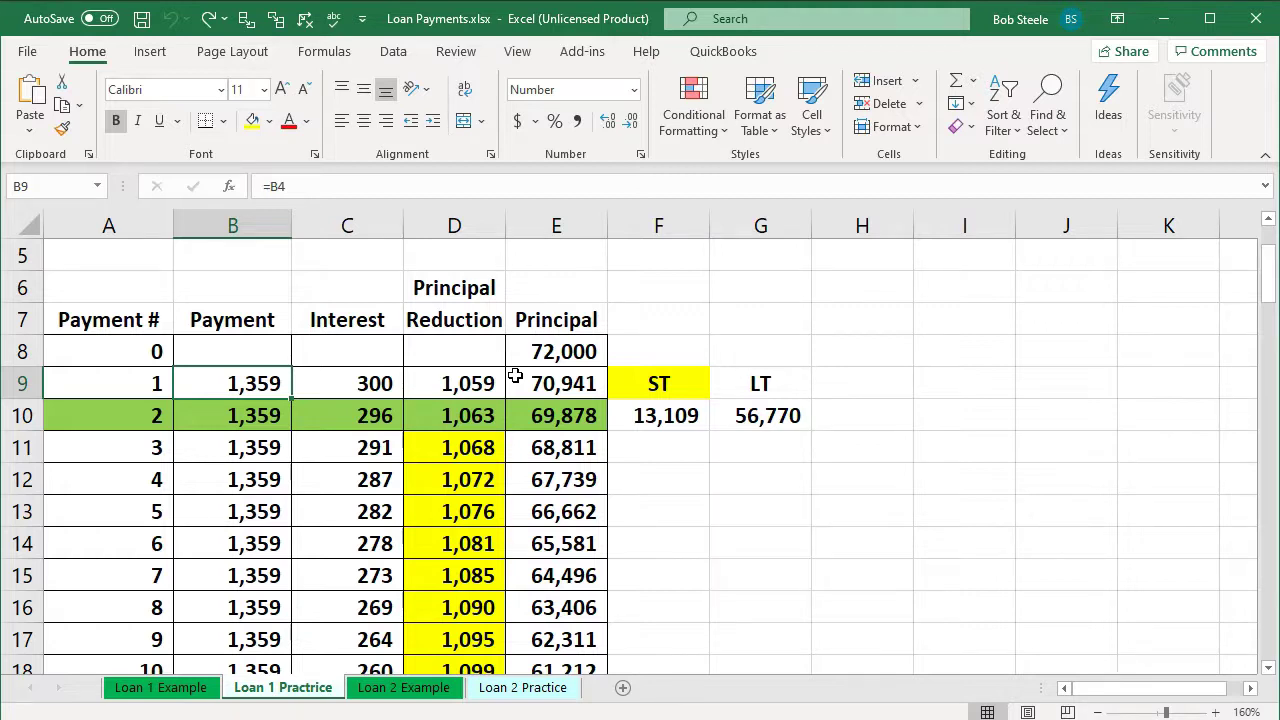
key("Right")
key("Right")
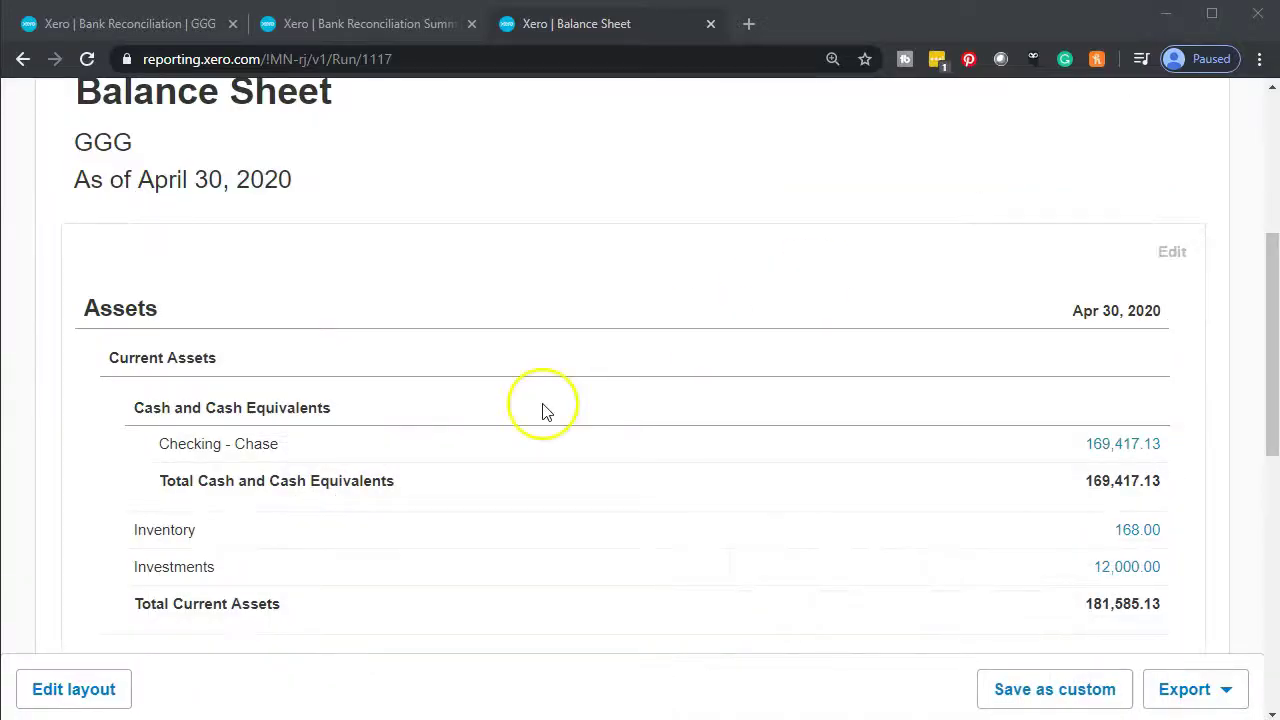
Switch to the Xero bank reconciliation and open the detailed entry form for the April 25, 2020 Chase payment of 1,359.00
left_click(148, 25)
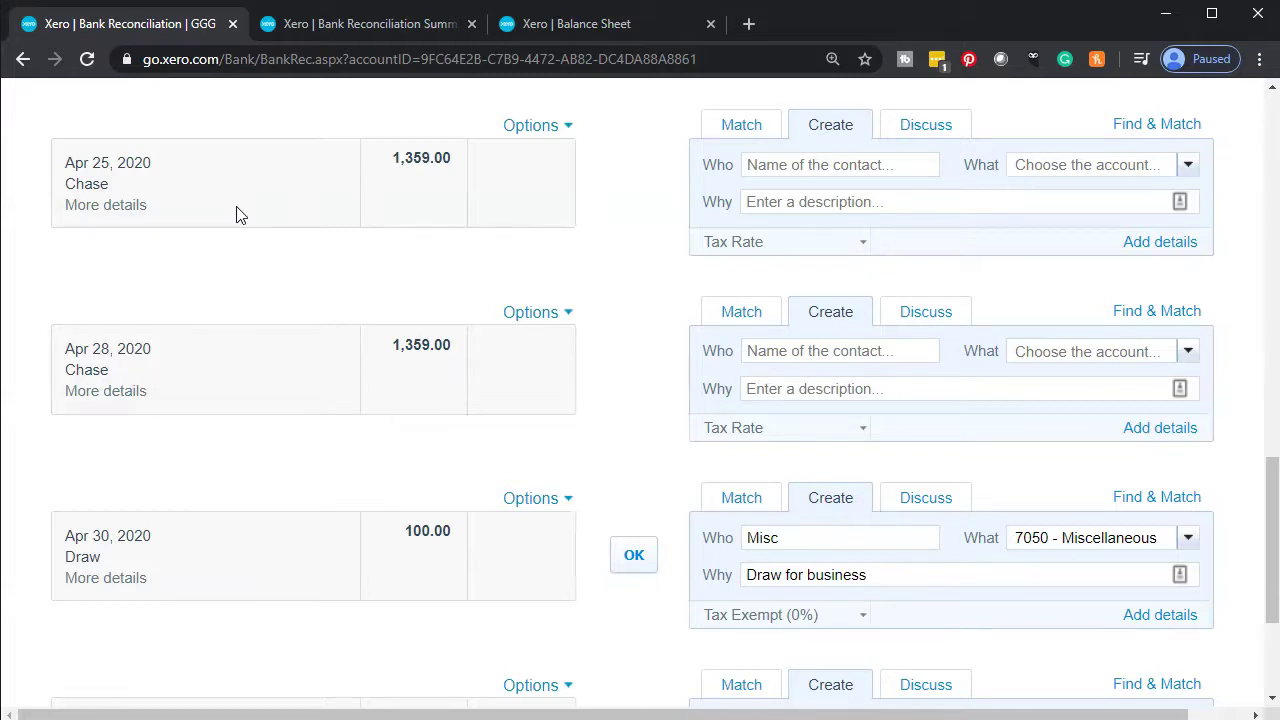
left_click_drag(120, 200, 71, 177)
left_click(312, 274)
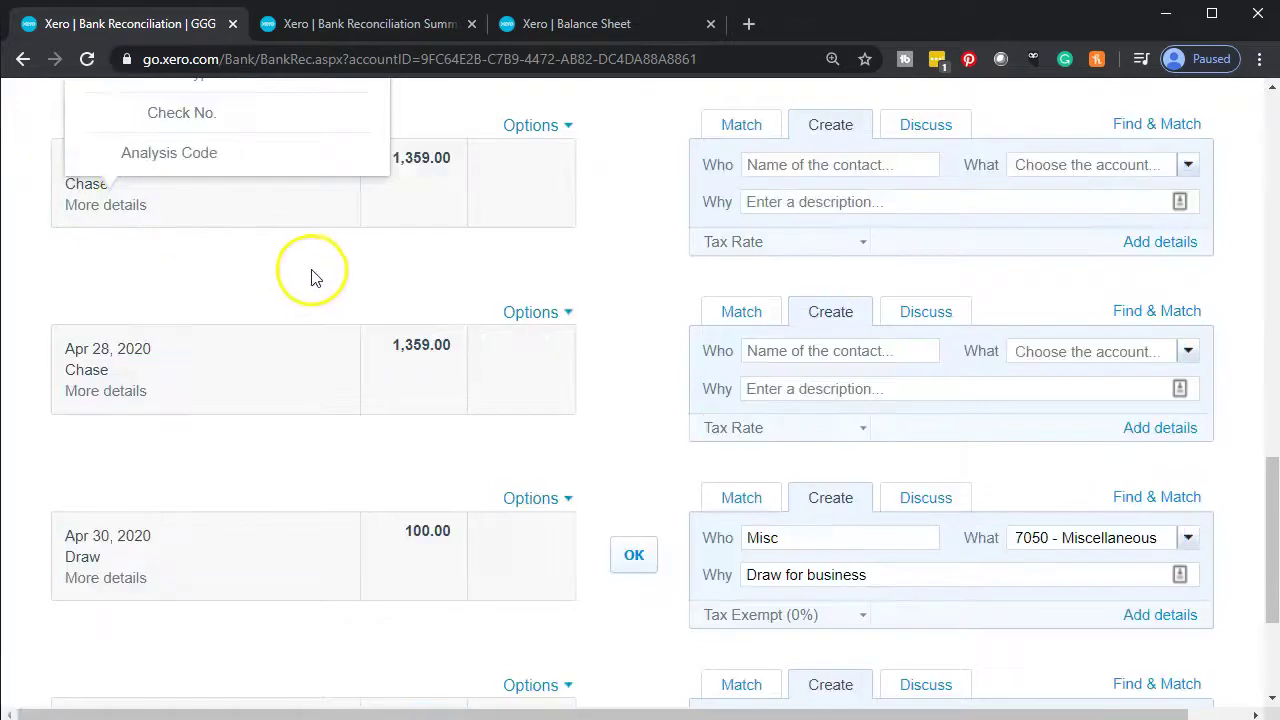
left_click(1140, 245)
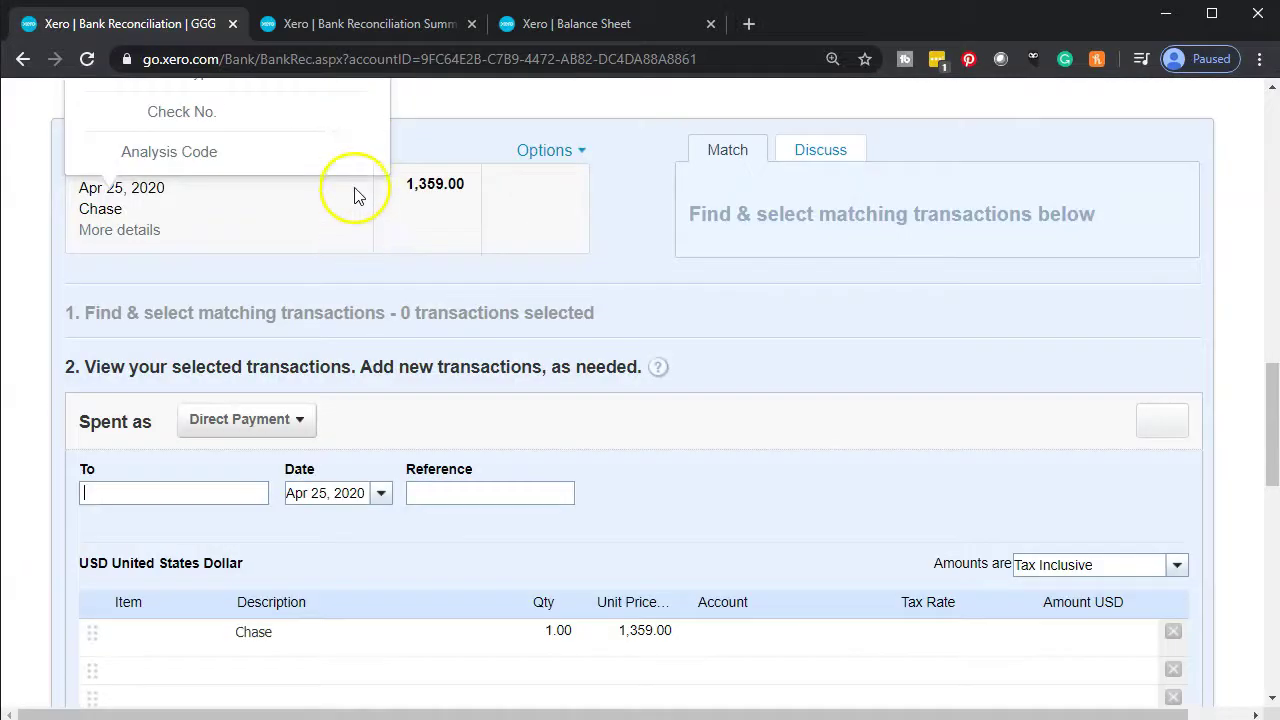
scroll(355, 215, "up", 4)
left_click(361, 208)
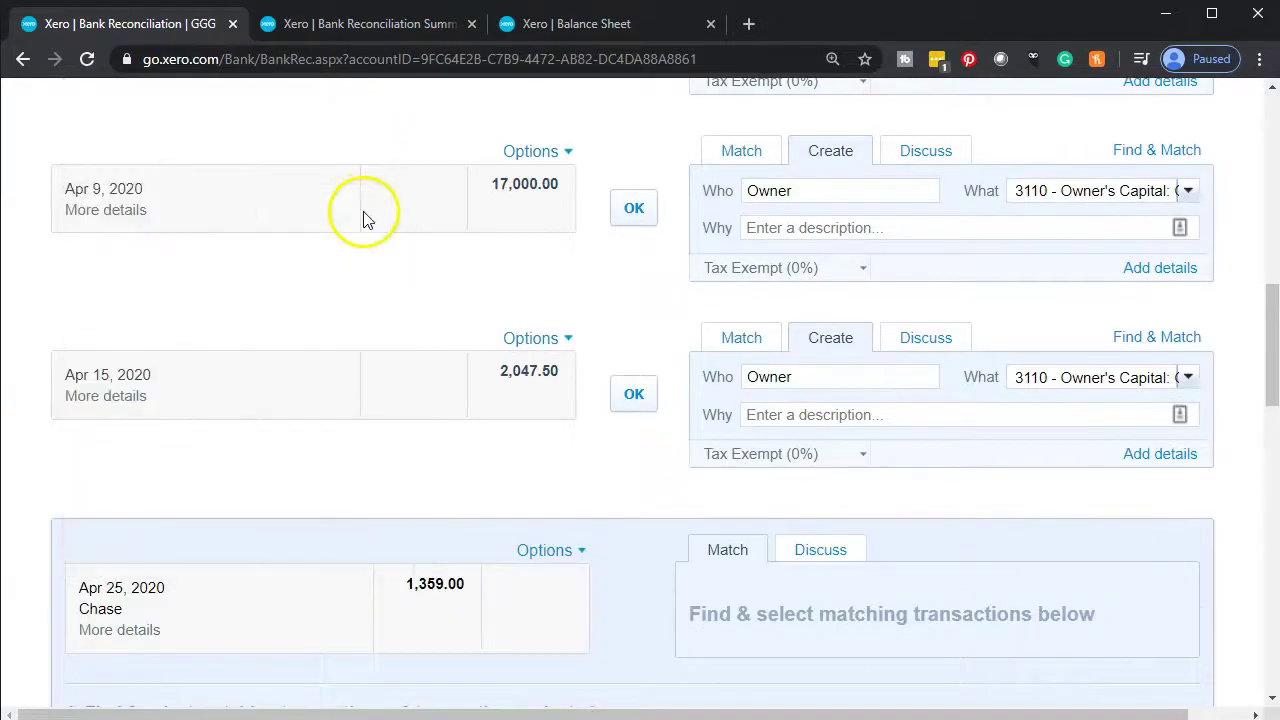
Copy the payee Chase from the April 25 bank statement line and enter it as the recipient of the direct payment
scroll(269, 397, "down", 3)
double_click(95, 309)
key("ctrl+c")
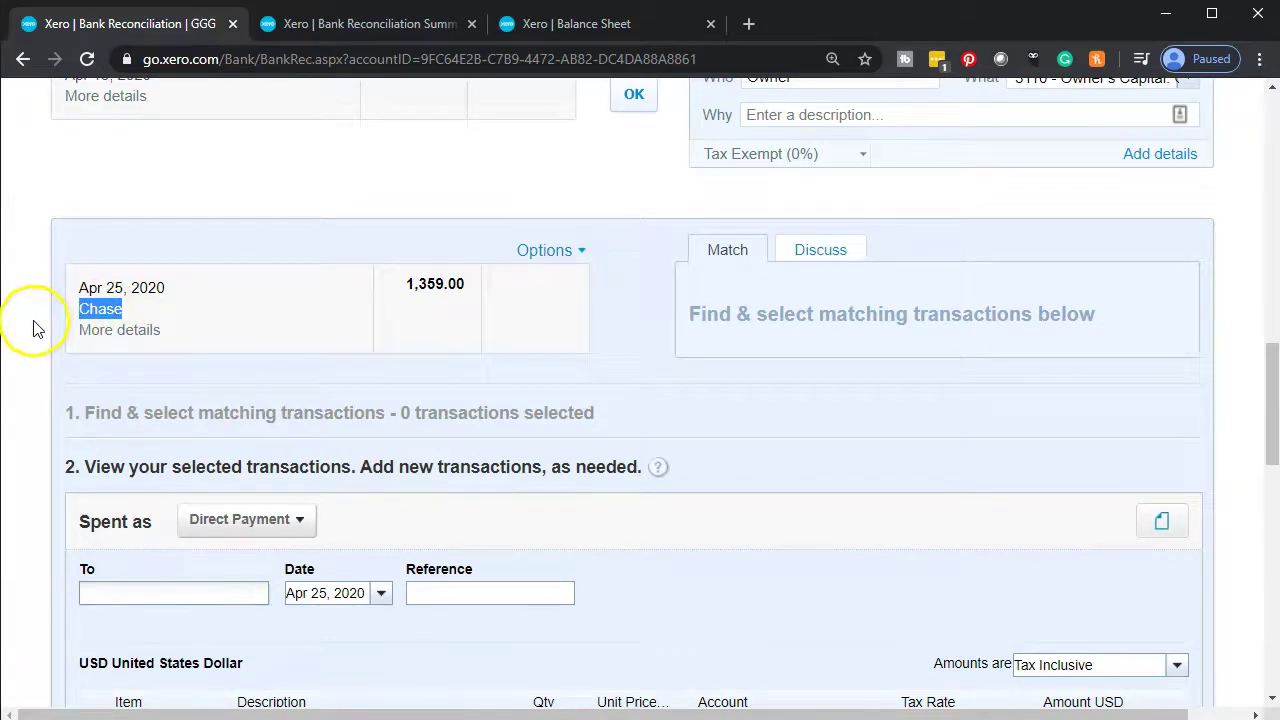
scroll(60, 360, "down", 3)
left_click(172, 298)
key("ctrl+v")
key("Tab")
key("Tab")
key("Tab")
key("Tab")
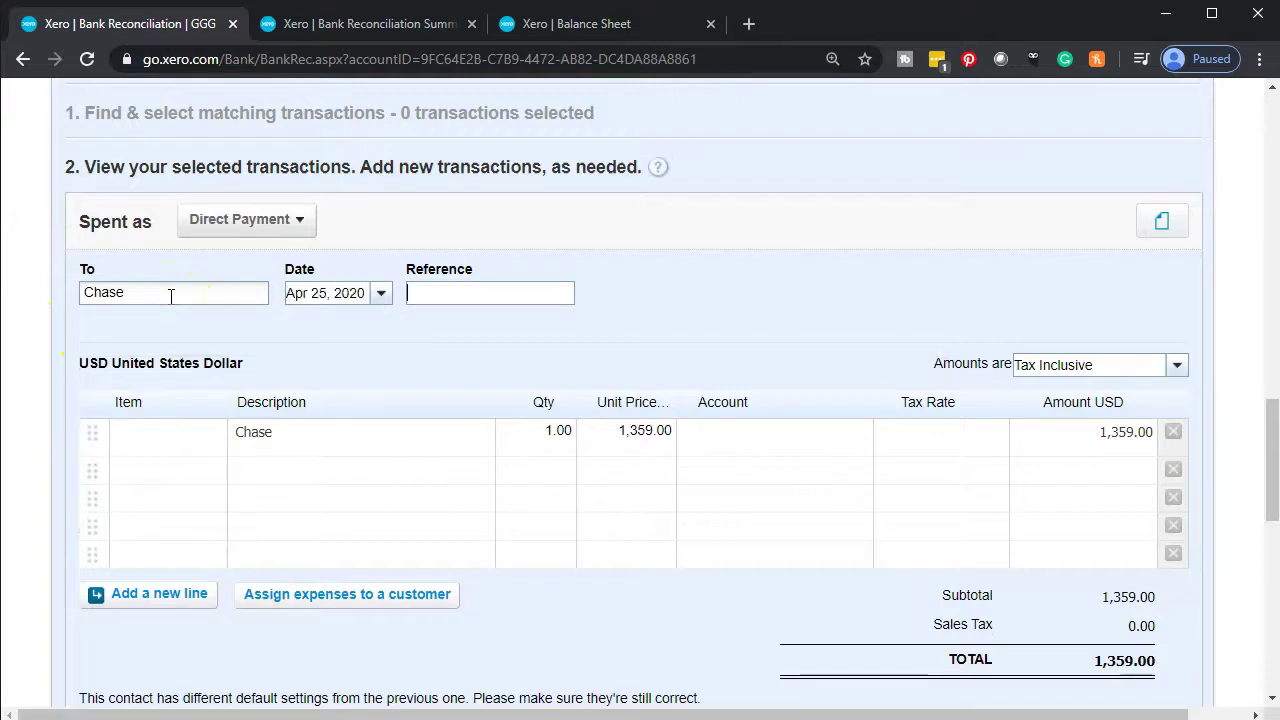
Assign the 1,359.00 Chase line to the liability account 2700 - Note Payable 4753
key("Tab")
key("Tab")
key("Tab")
key("Tab")
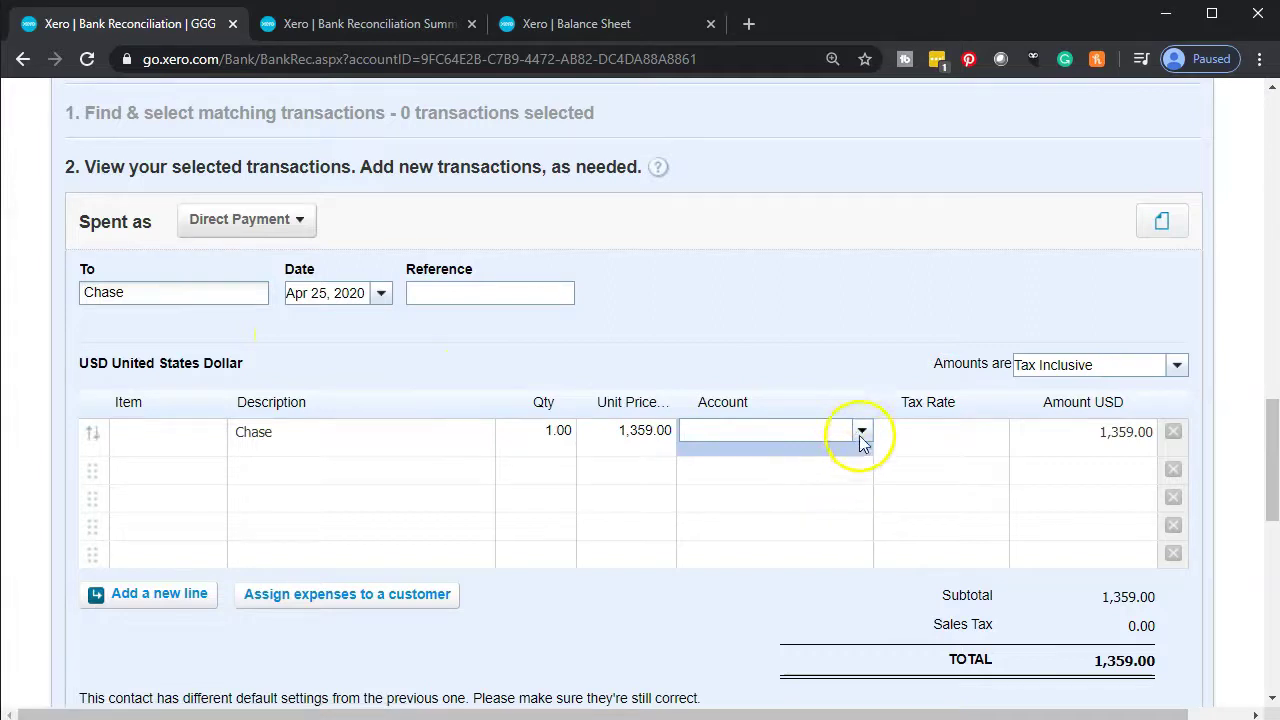
left_click(860, 437)
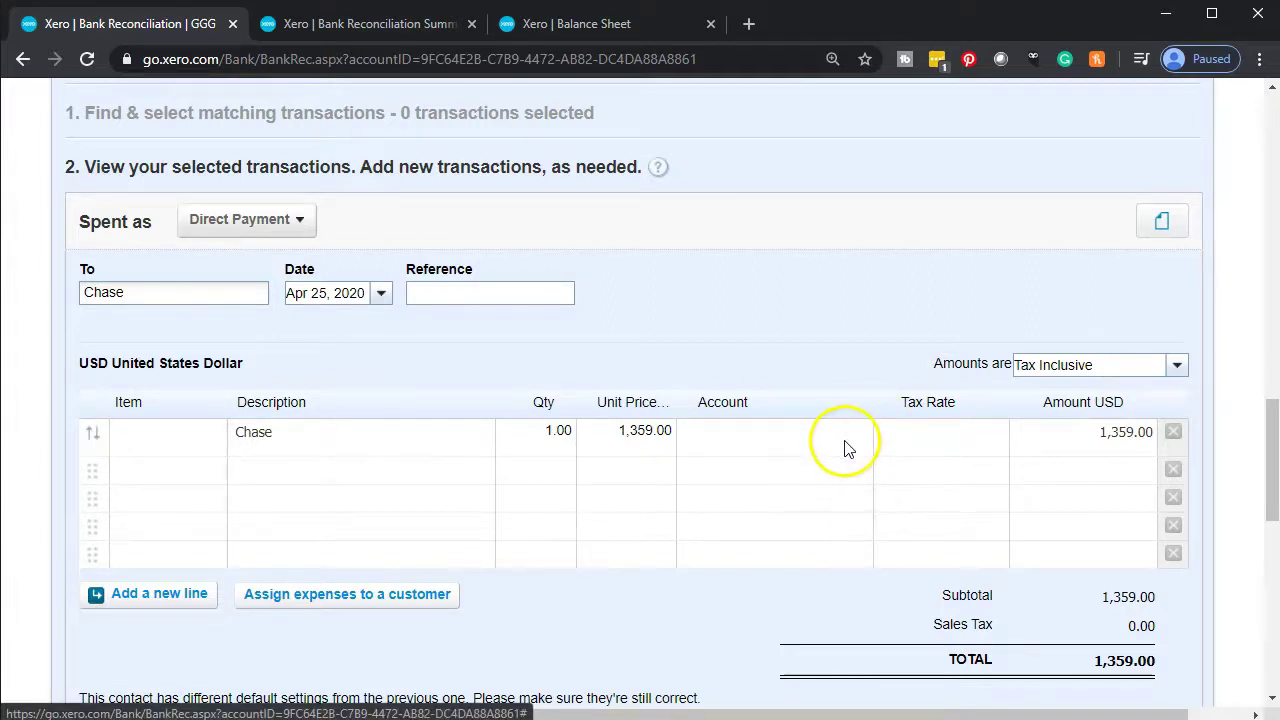
left_click(857, 438)
left_click(861, 436)
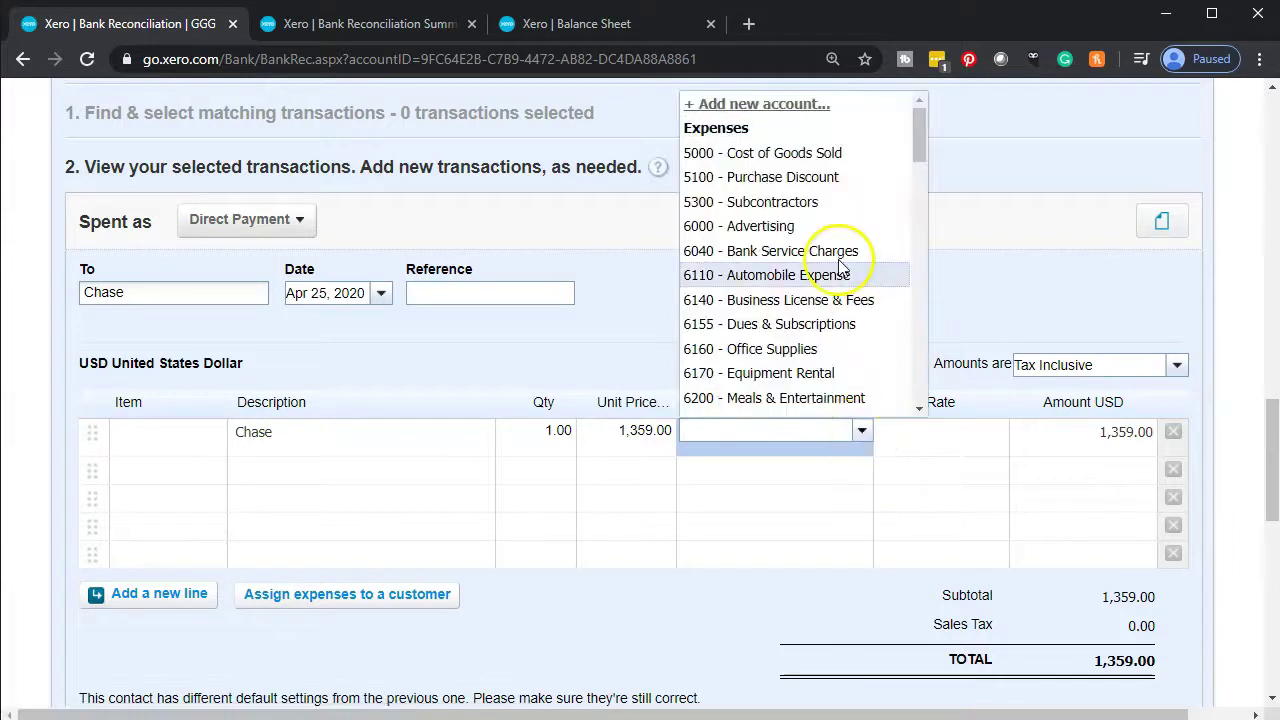
scroll(837, 262, "down", 3)
scroll(837, 262, "down", 8)
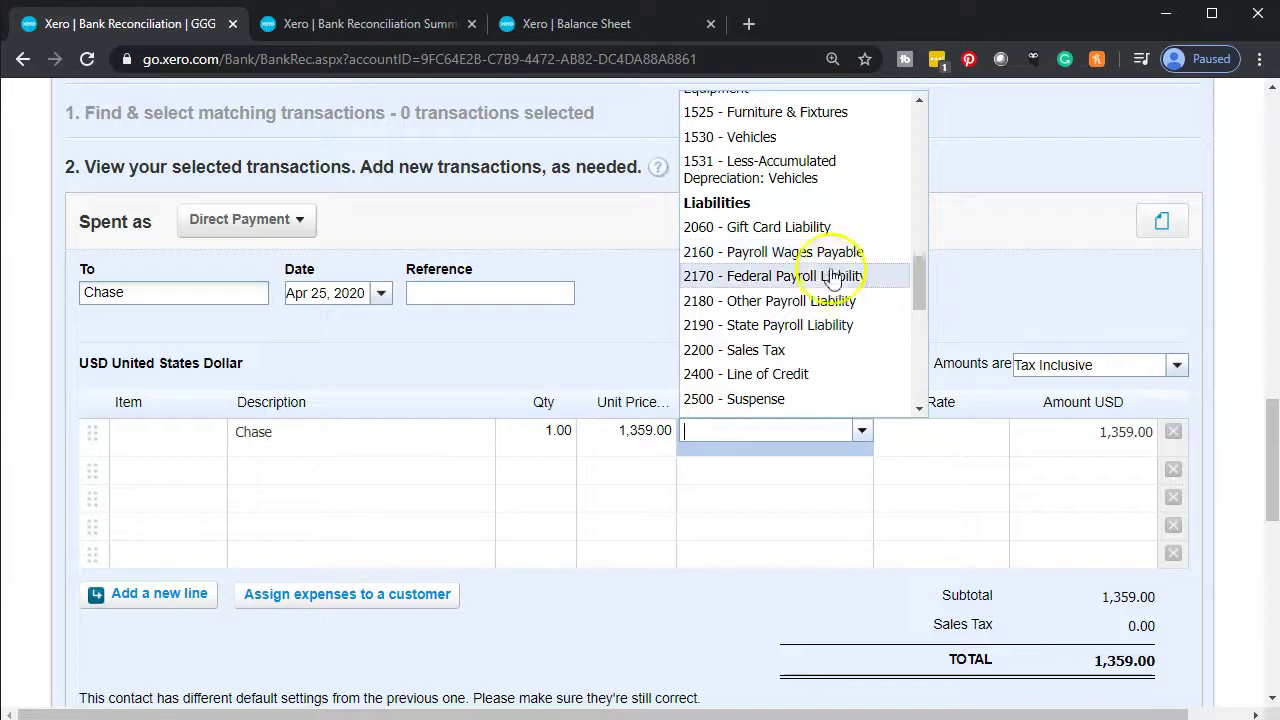
scroll(828, 370, "down", 2)
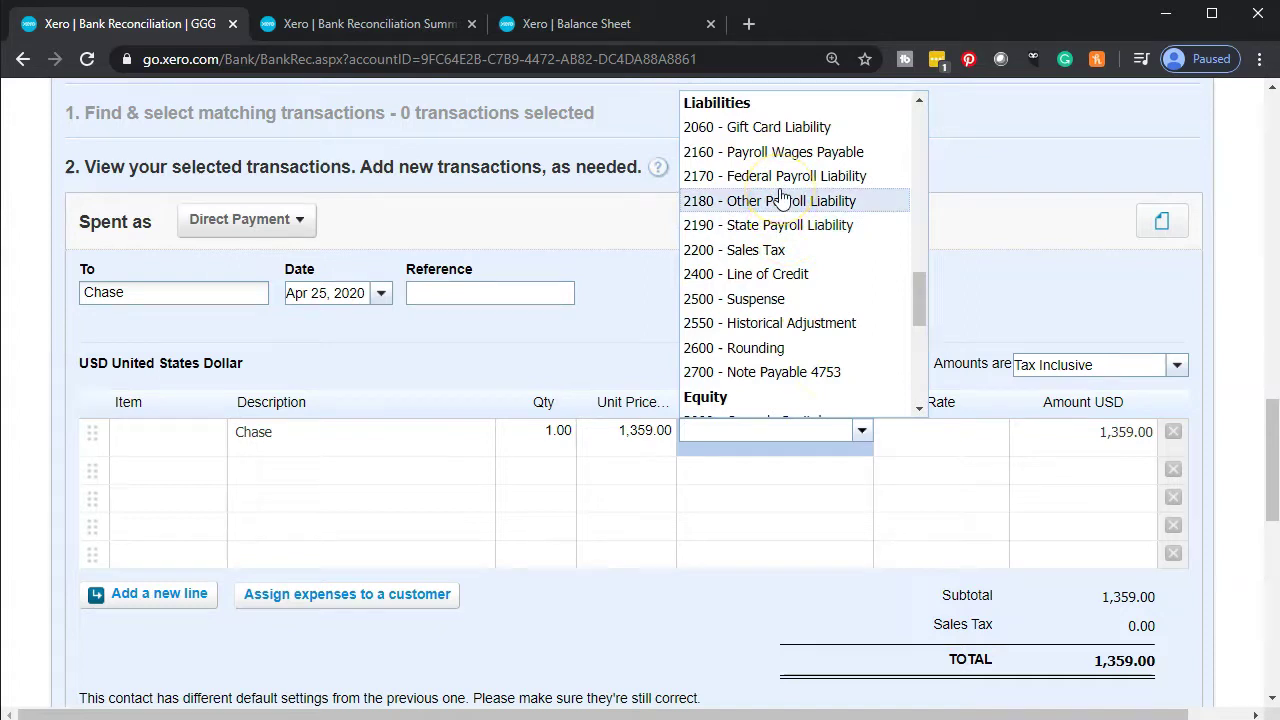
left_click(765, 378)
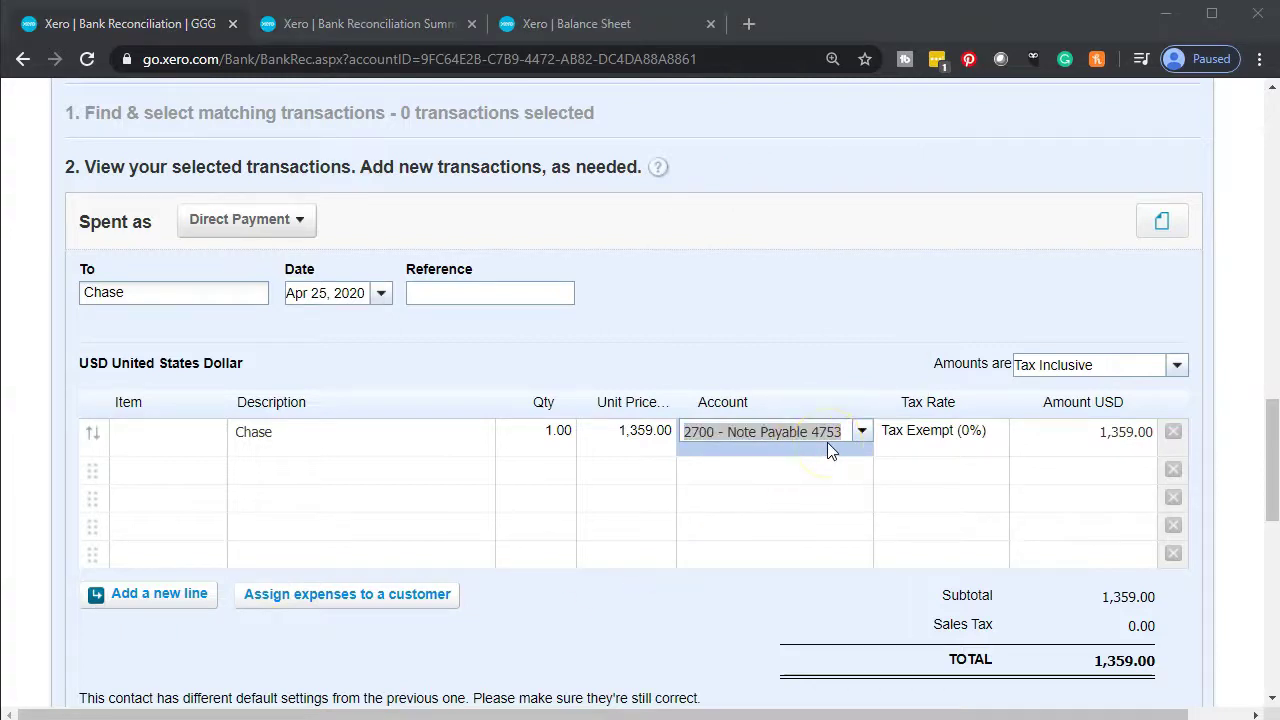
Start a new account for the 1,359.00 Chase line with code 2710 and account type Non-current Liability
left_click(862, 438)
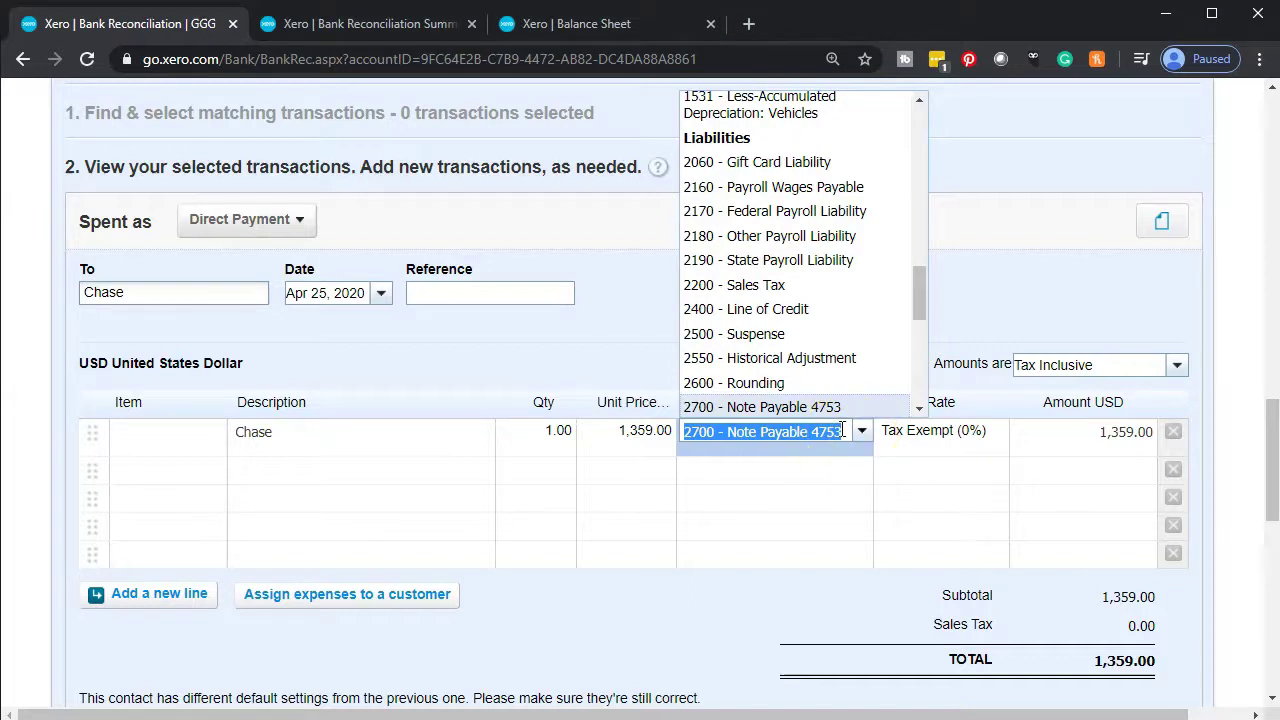
scroll(830, 366, "up", 3)
scroll(830, 366, "up", 10)
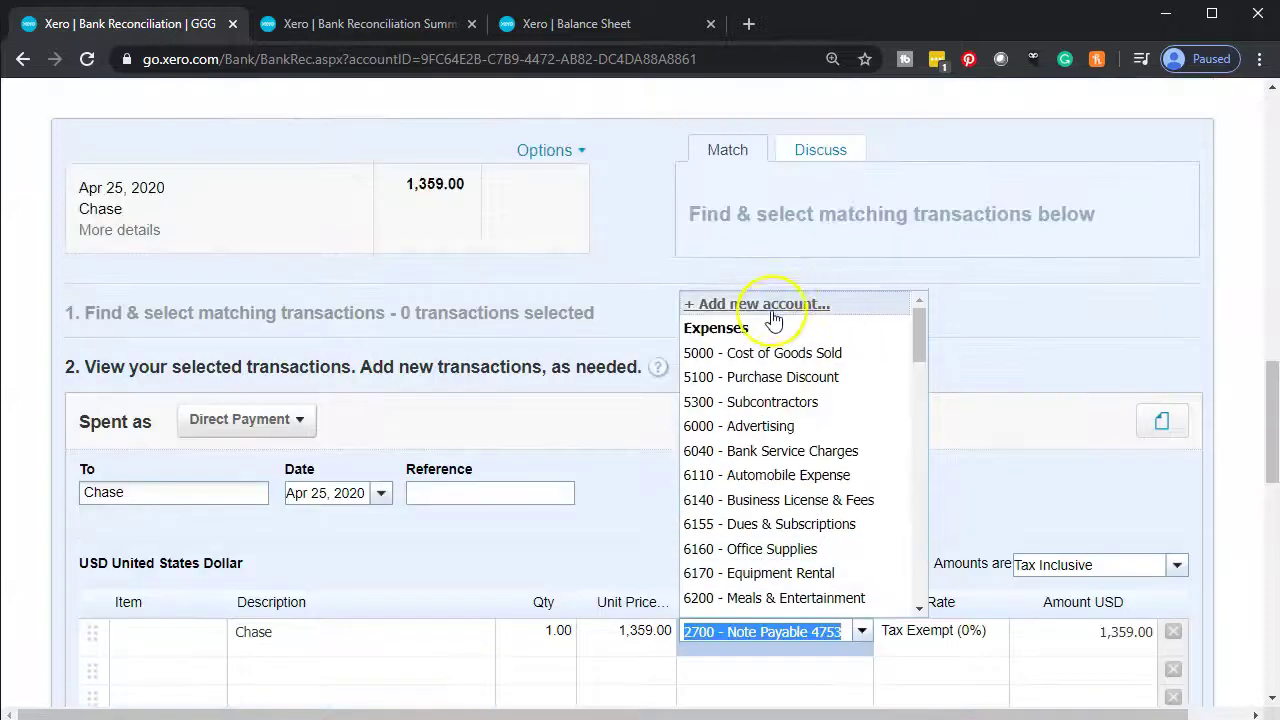
left_click(773, 306)
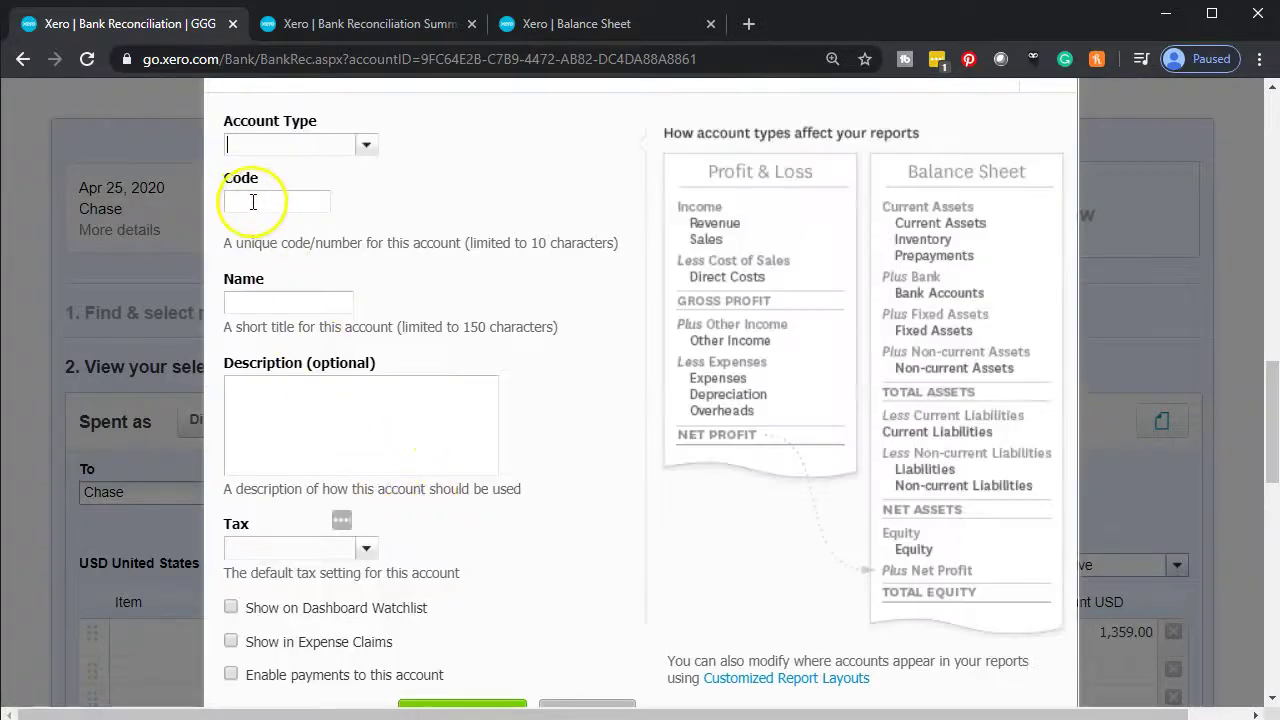
left_click(253, 204)
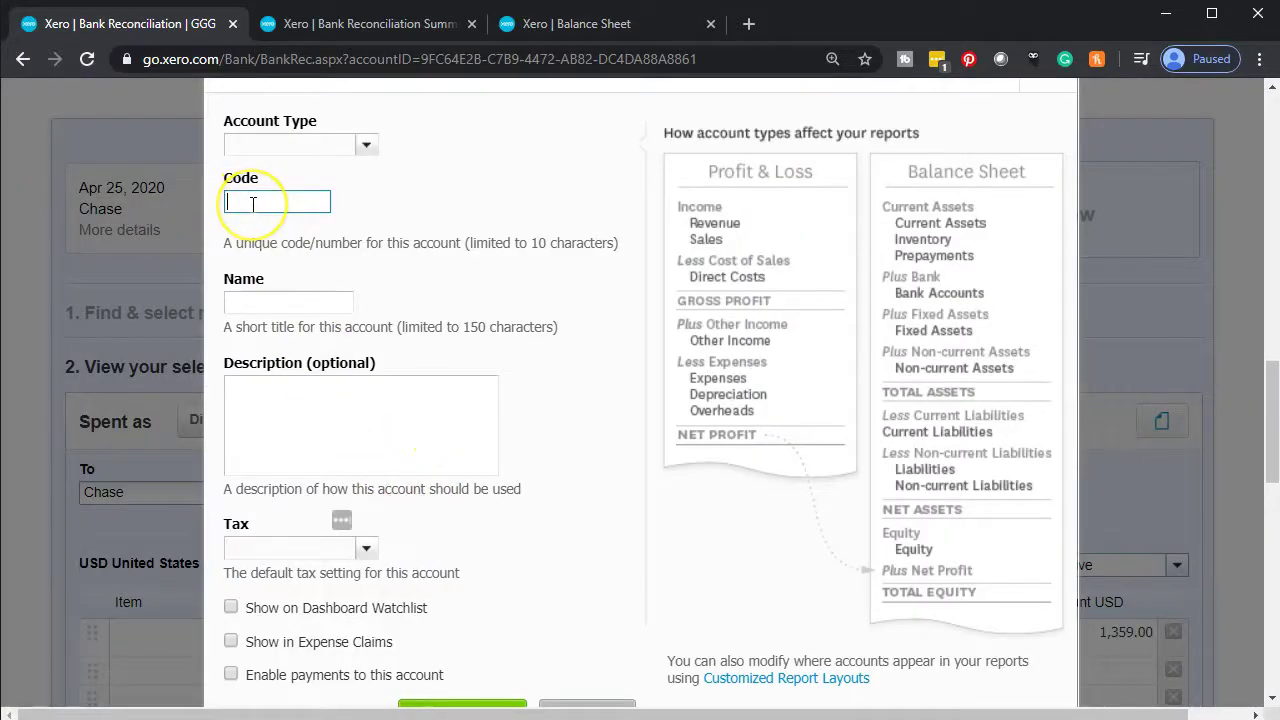
type("2710")
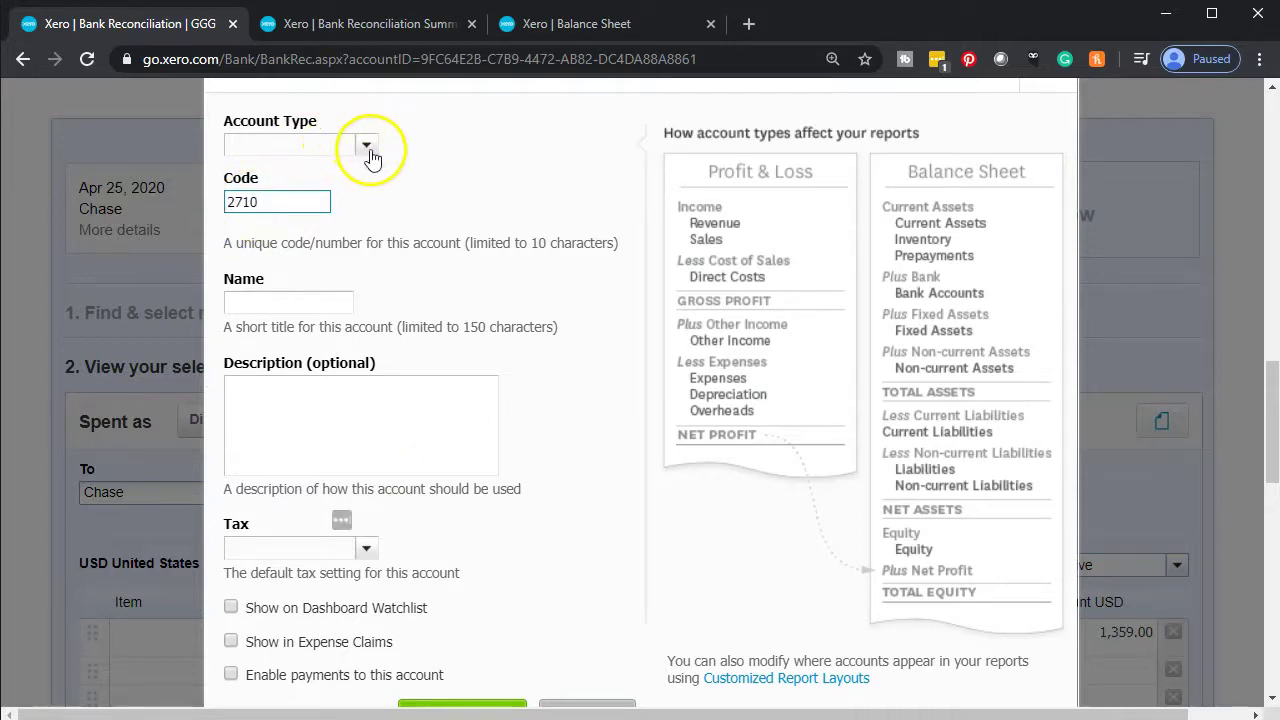
left_click(367, 147)
scroll(420, 283, "down", 1)
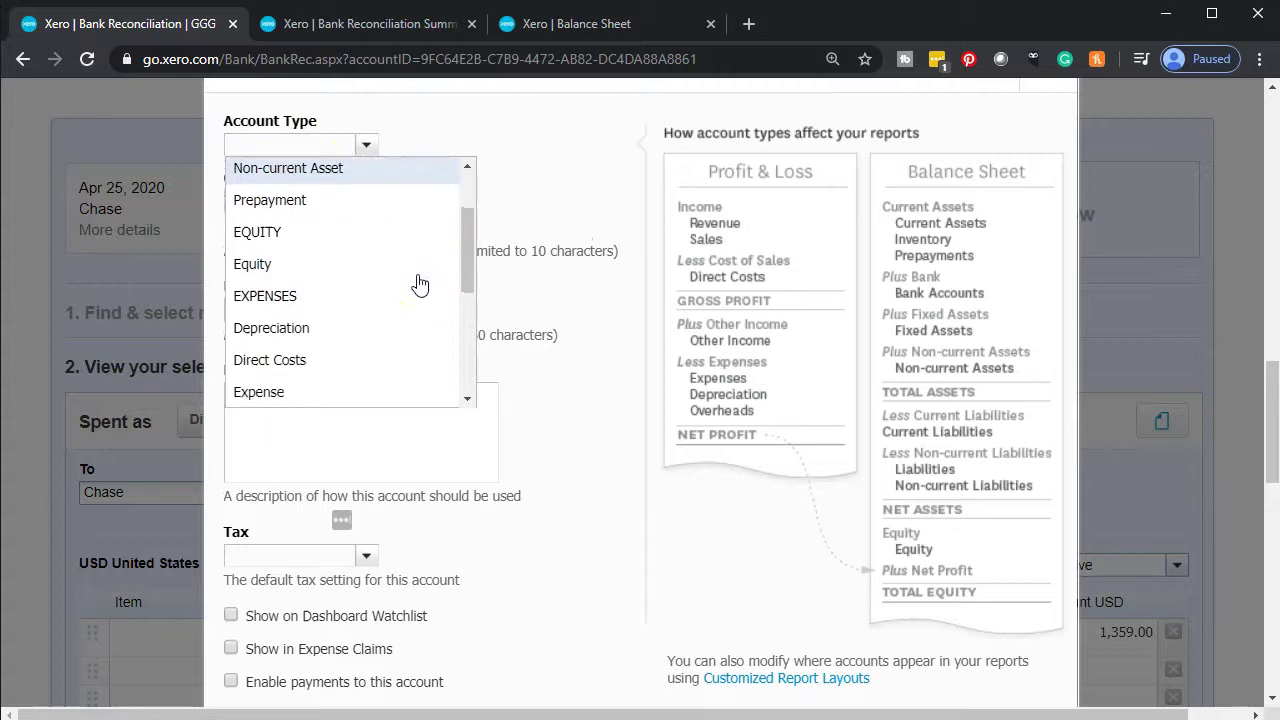
scroll(420, 285, "down", 3)
left_click(411, 287)
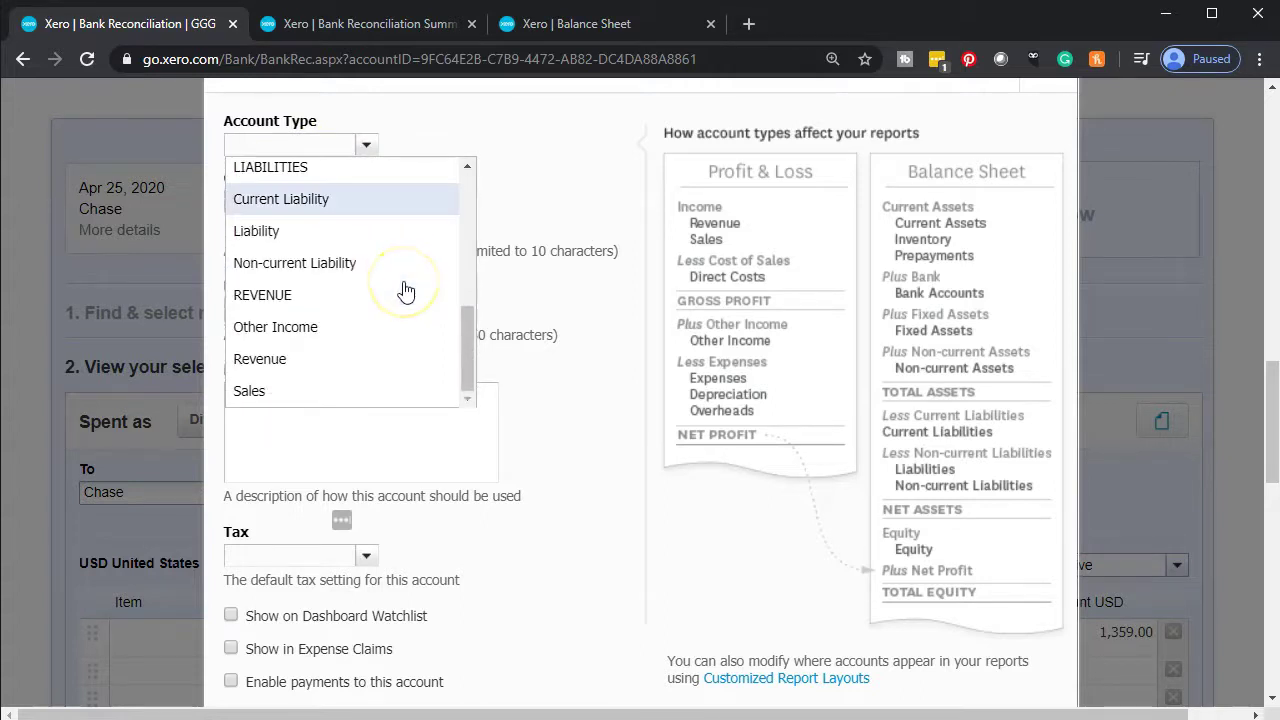
left_click(348, 263)
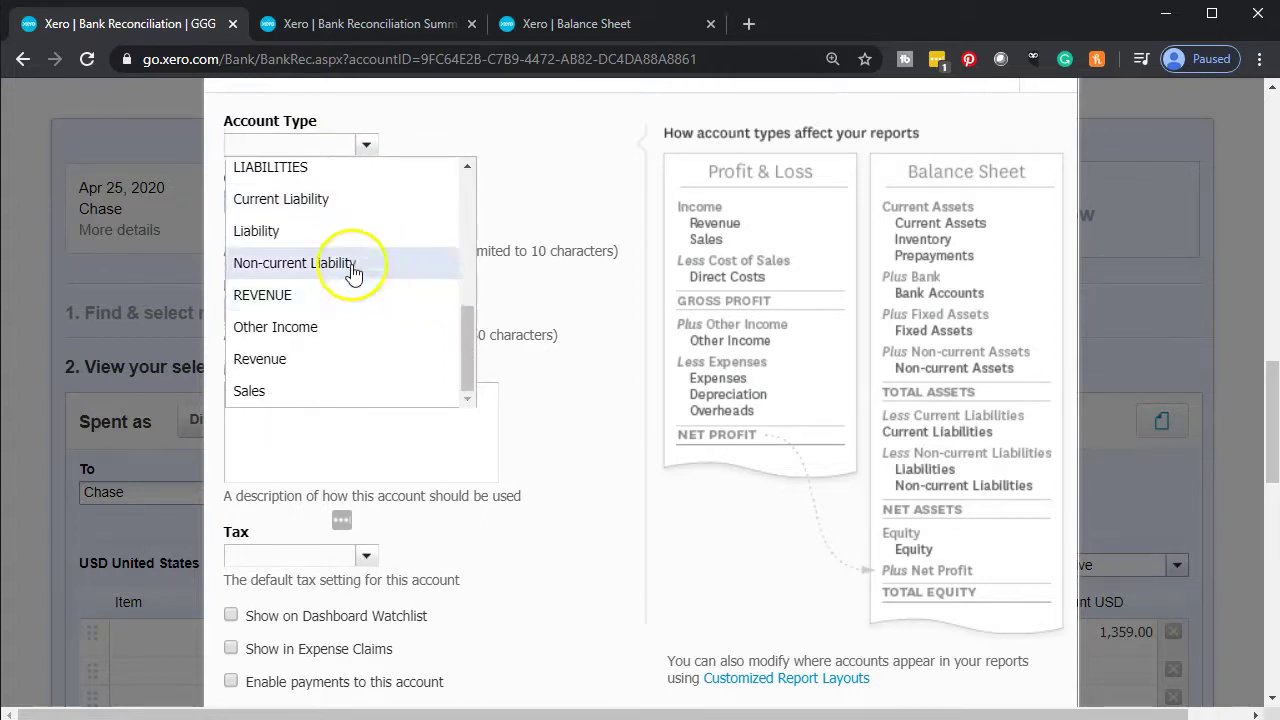
Name the new account Note Payable 4761 and save it
left_click(260, 311)
type("Note Payable ")
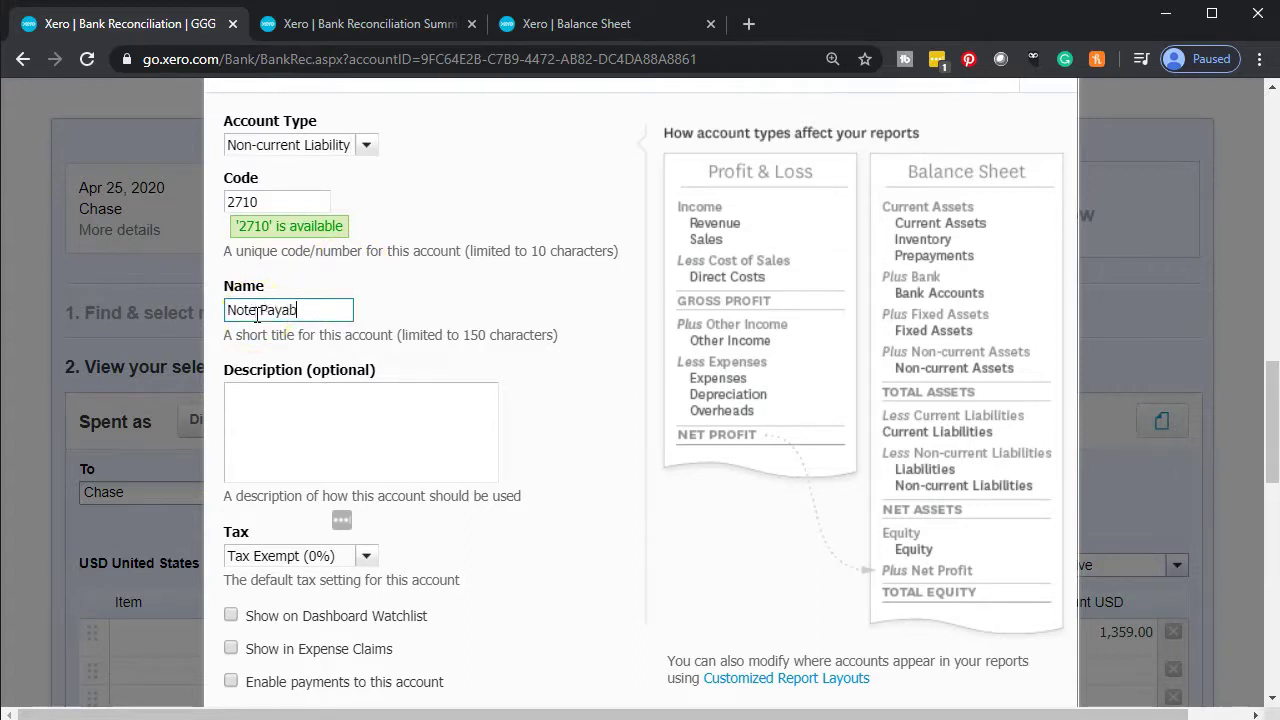
type("4761")
left_click(351, 417)
scroll(351, 417, "down", 1)
left_click(462, 622)
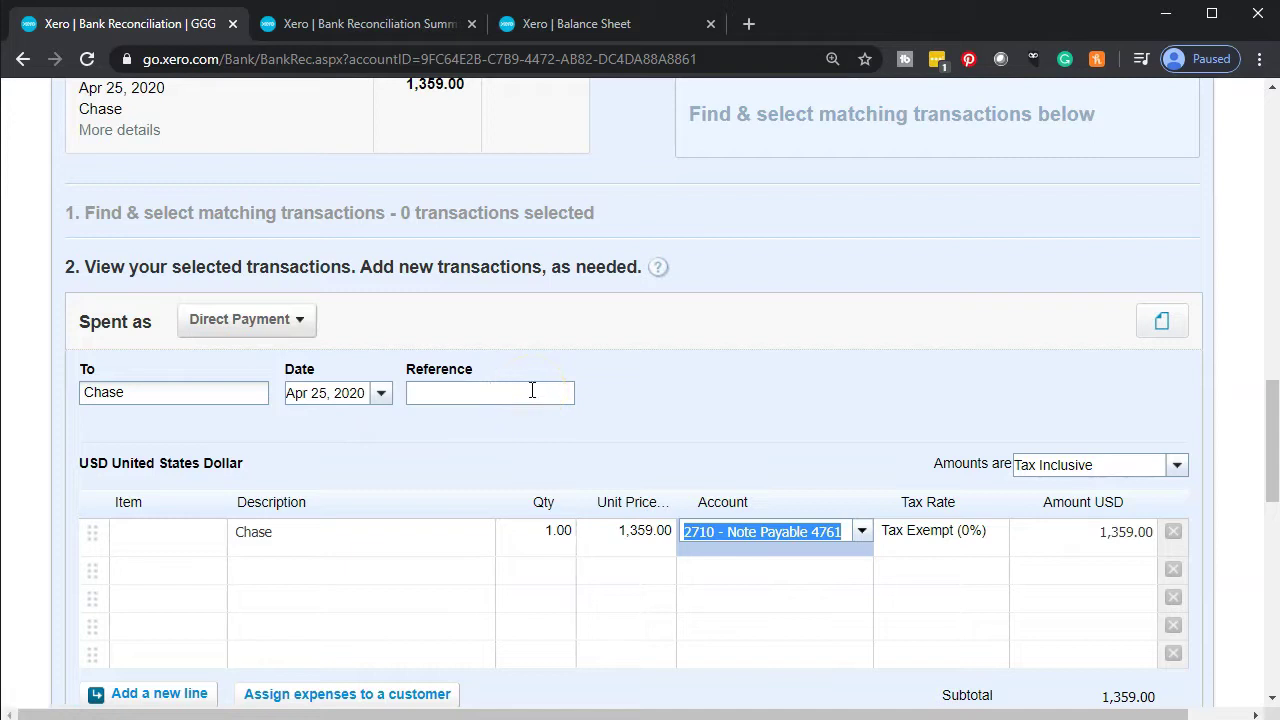
Save the Chase direct payment and reconcile it with the April 25, 2020 bank statement line
key("Tab")
scroll(532, 395, "down", 1)
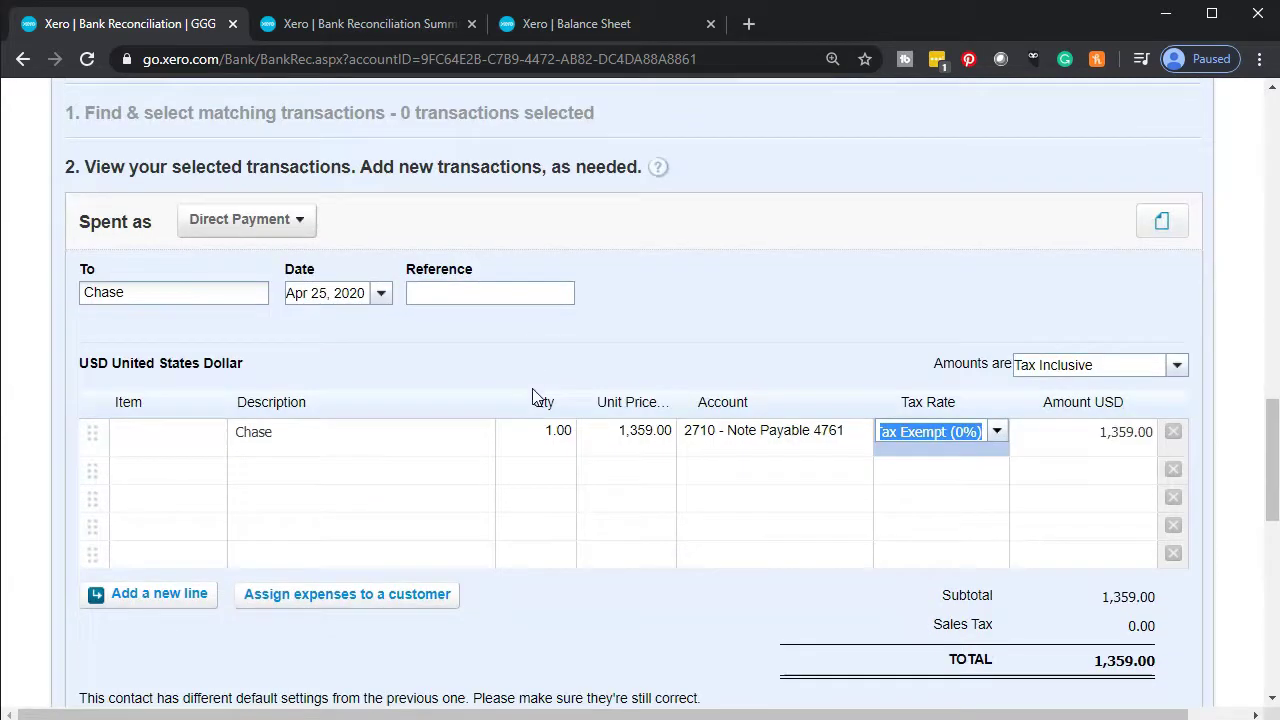
scroll(543, 409, "down", 1)
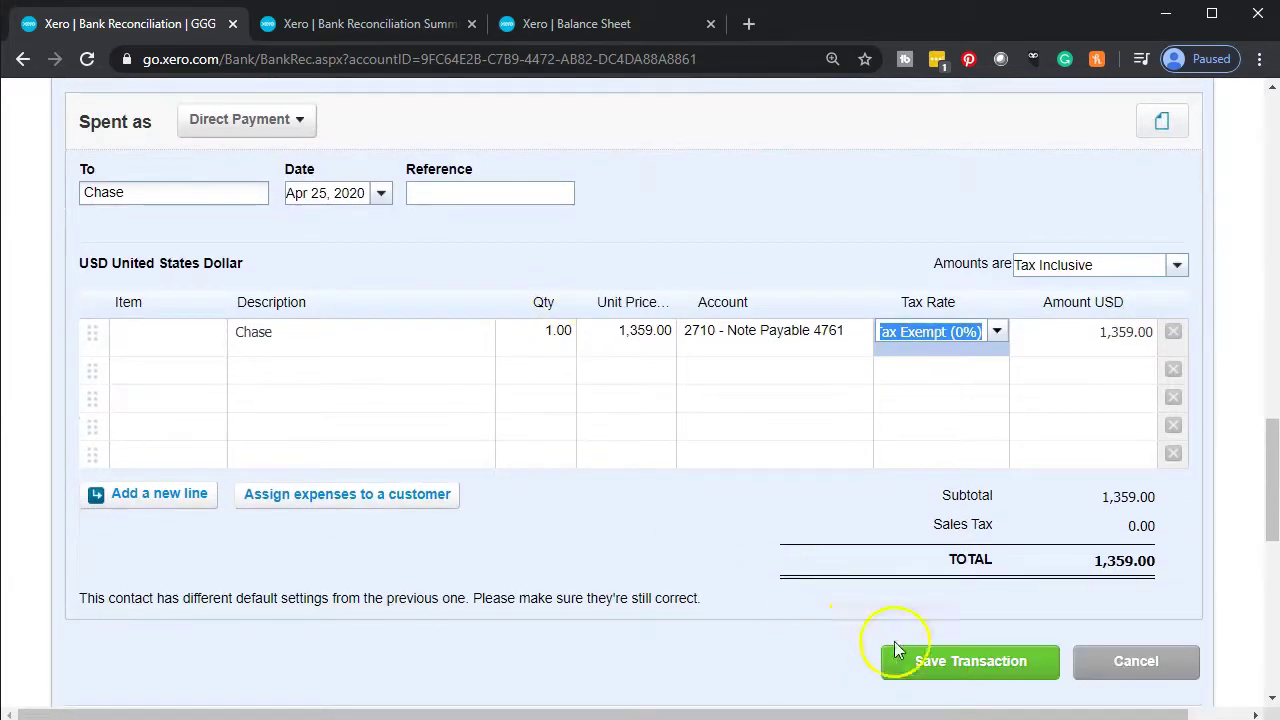
left_click(928, 677)
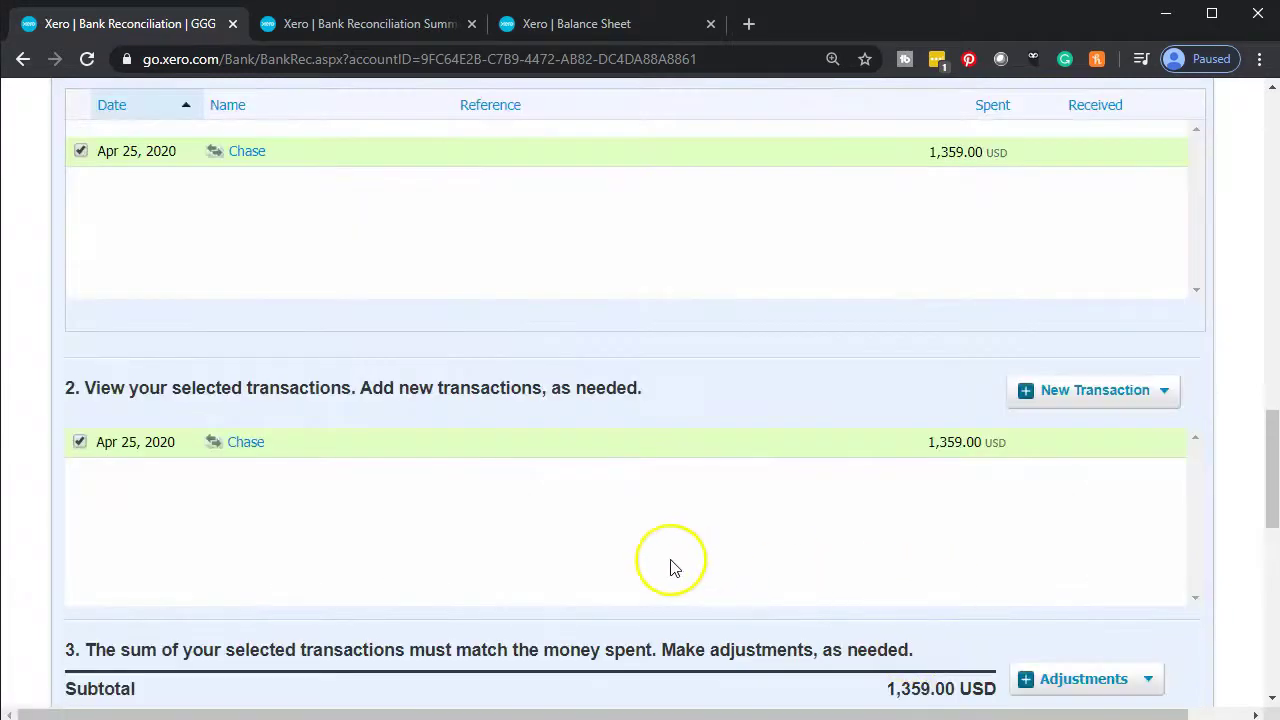
scroll(671, 564, "up", 5)
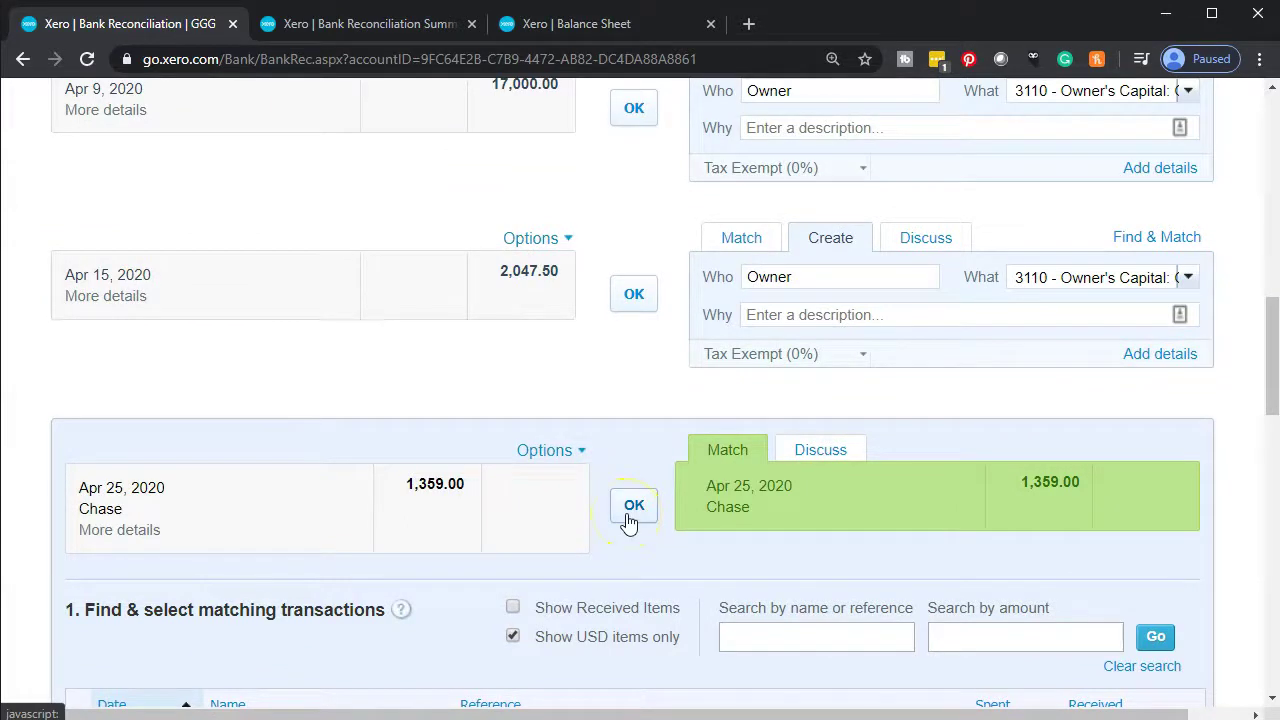
left_click(629, 518)
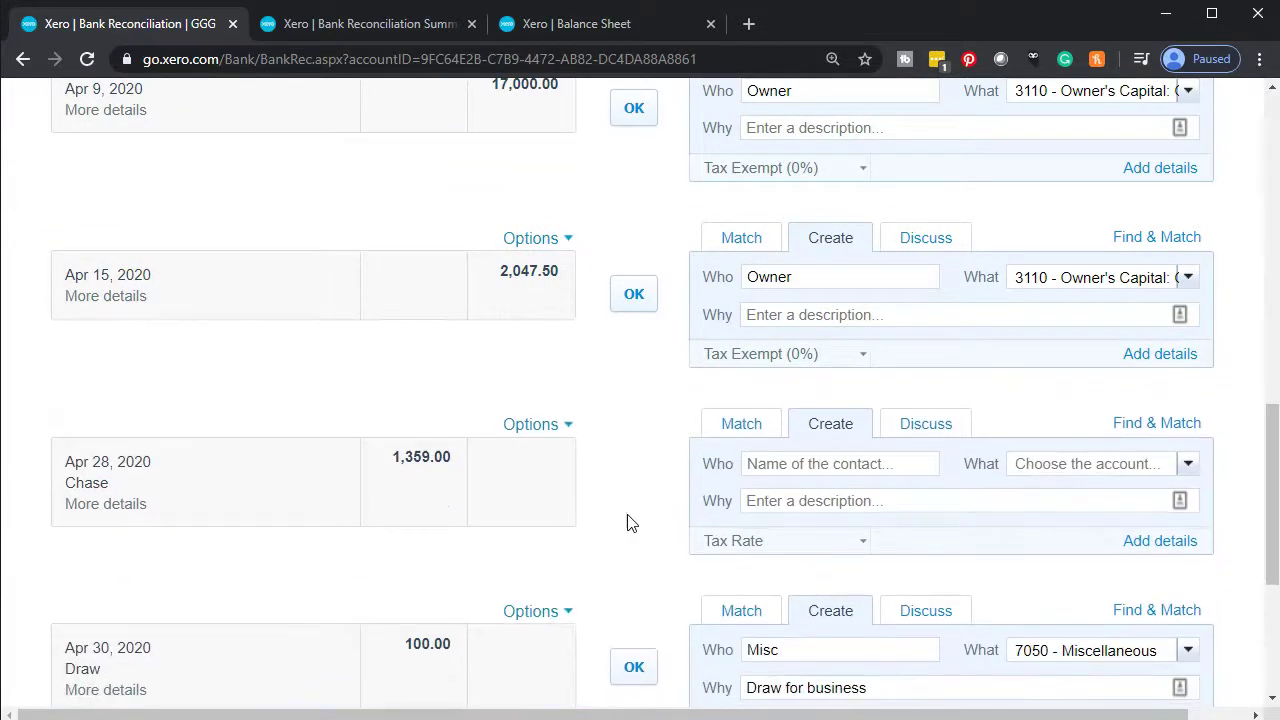
Reload the reconciliation page and reconcile the April 28, 2020 Chase payment of 1,359.00 with the suggested account 2710 - Note Payable 4761
left_click(88, 60)
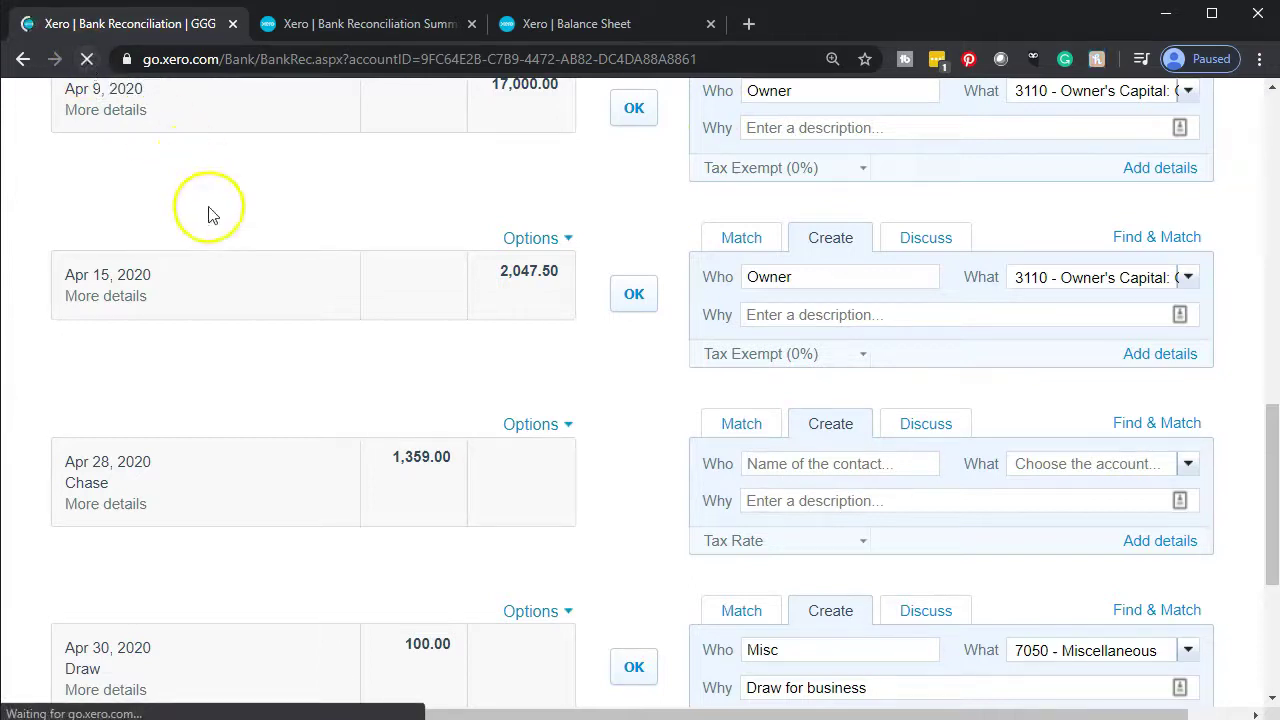
scroll(277, 390, "down", 15)
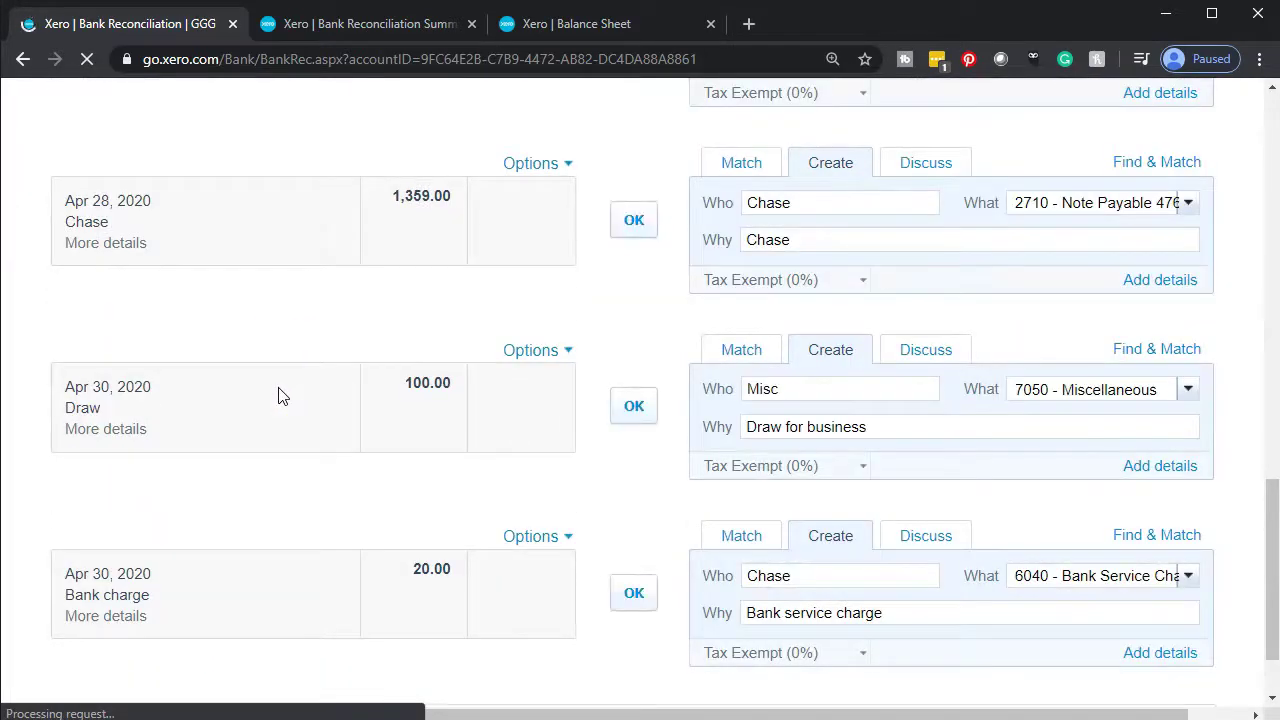
scroll(325, 400, "up", 3)
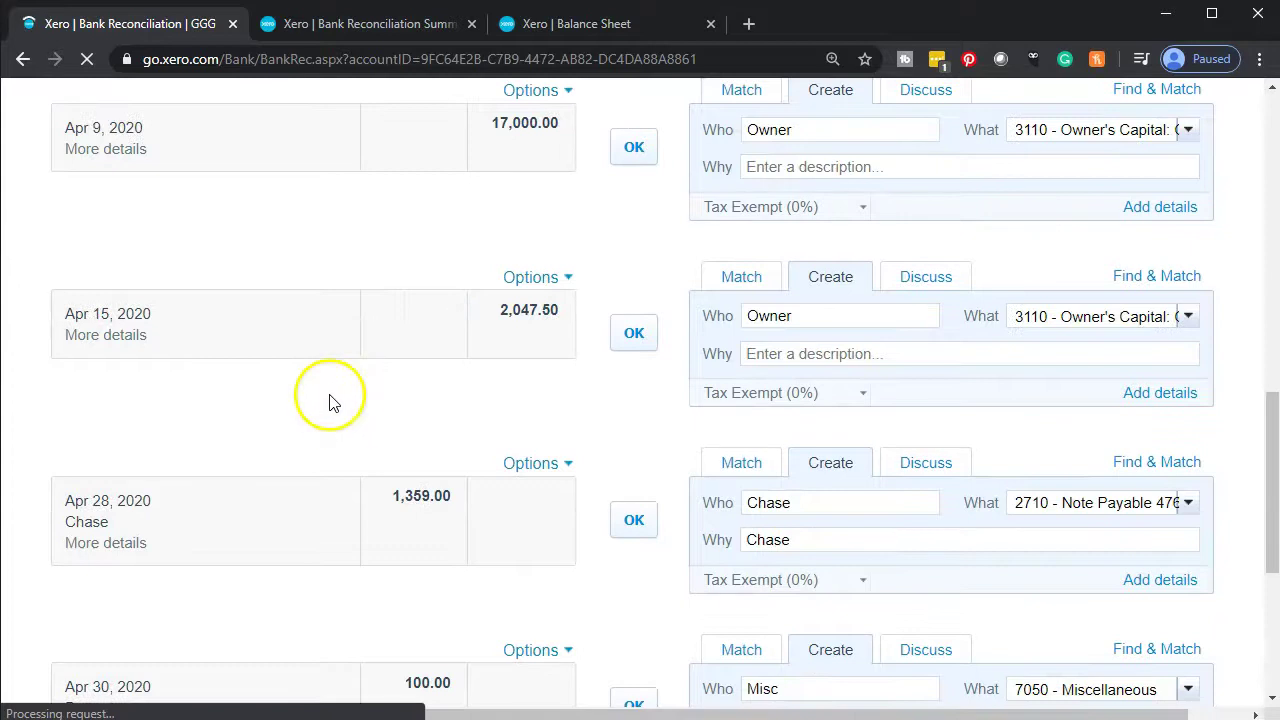
scroll(340, 420, "down", 2)
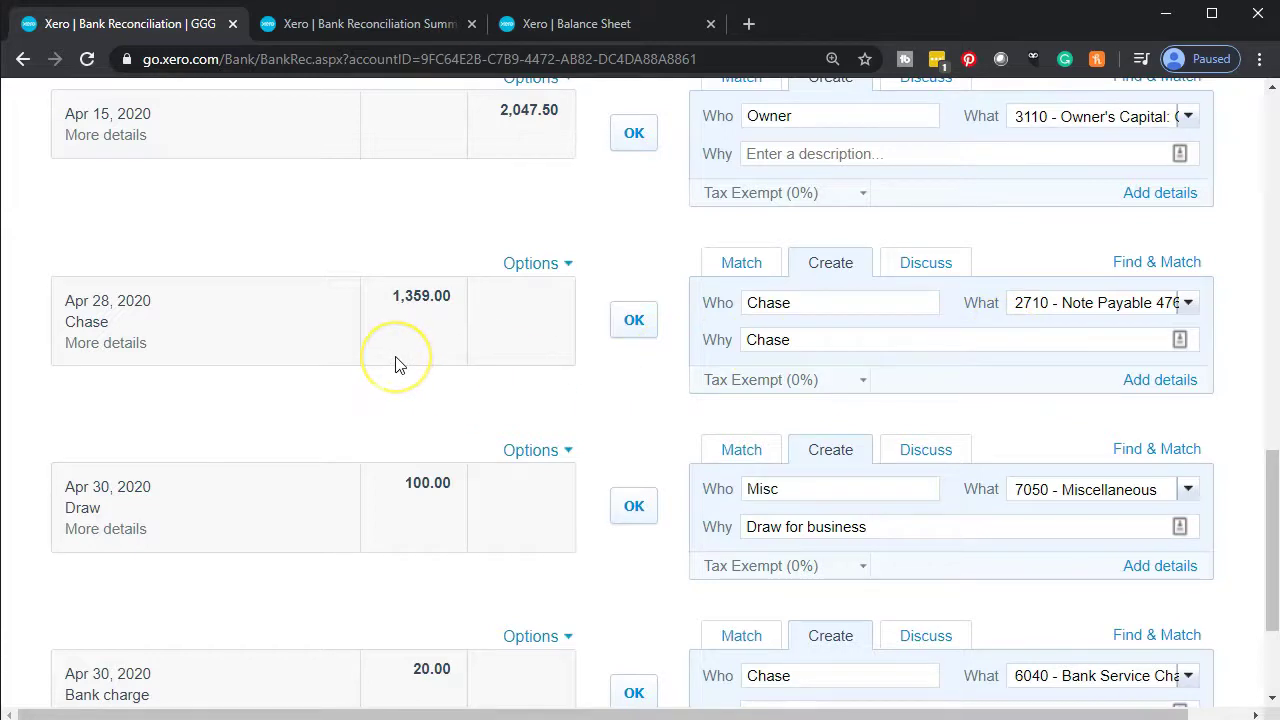
scroll(395, 364, "down", 1)
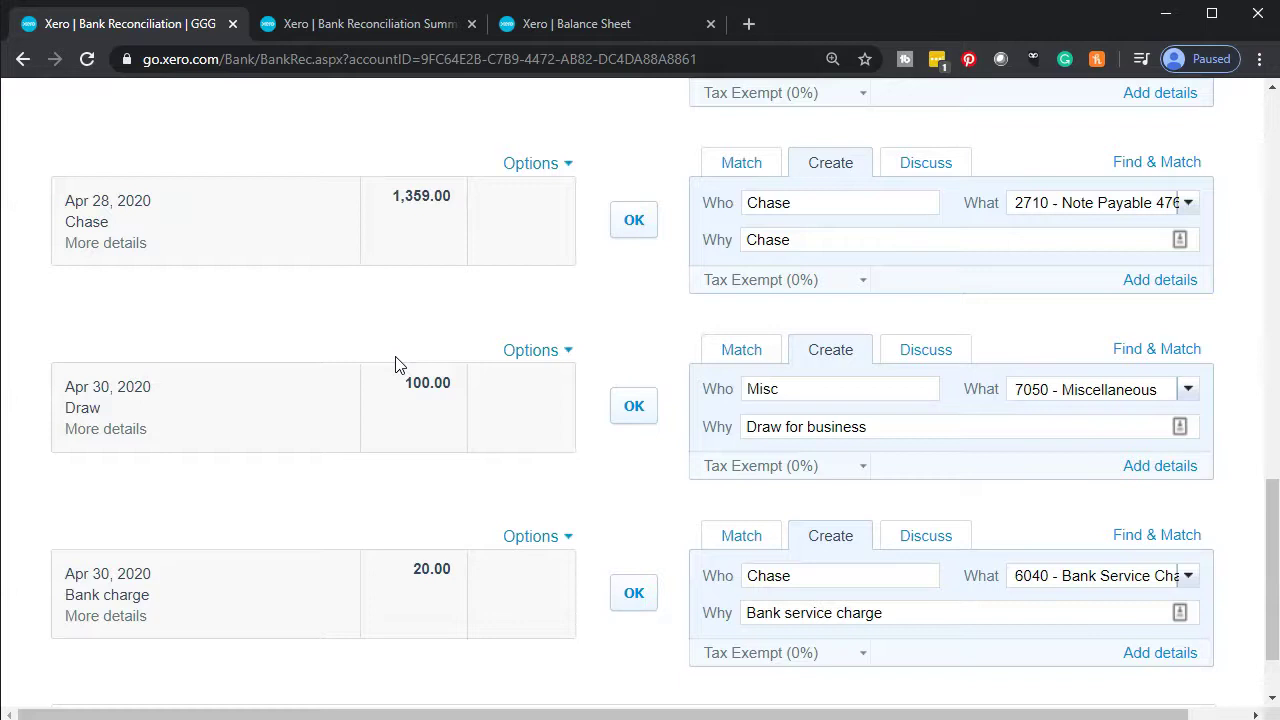
left_click(631, 220)
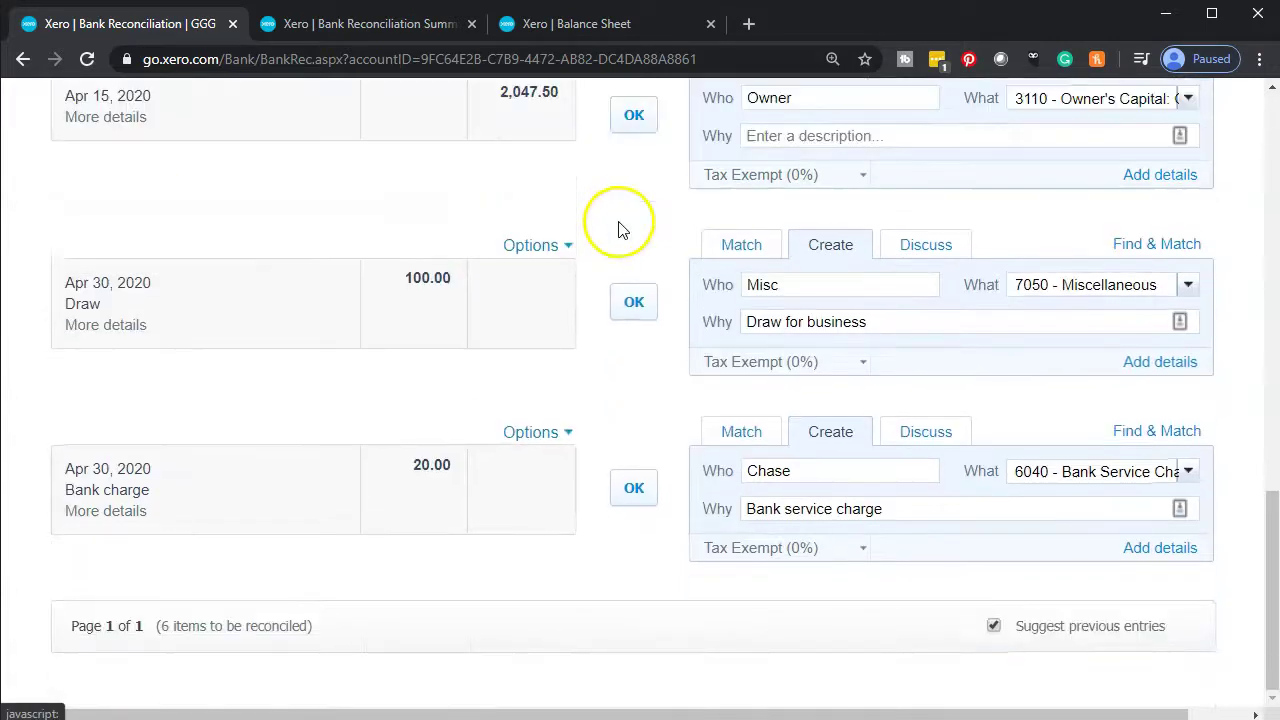
Refresh the balance sheet as of April 30, 2020 and examine the Checking - Chase and note payable balances
left_click(622, 23)
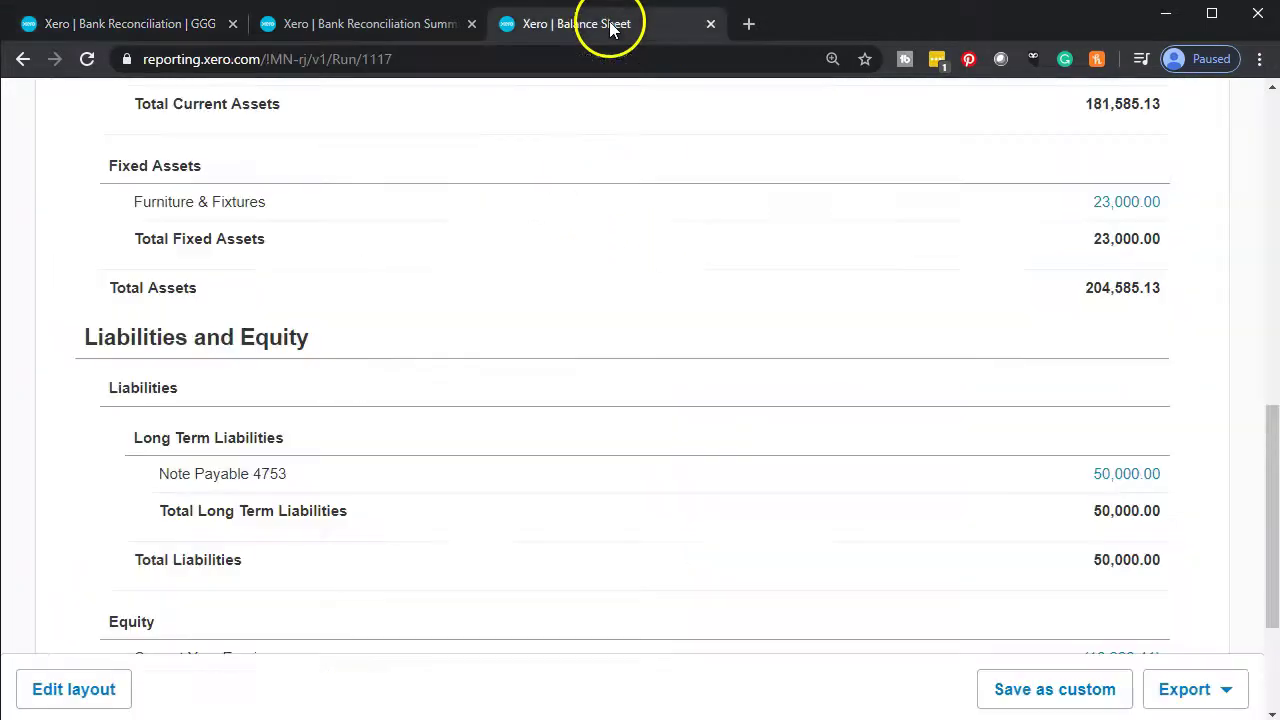
scroll(570, 440, "up", 9)
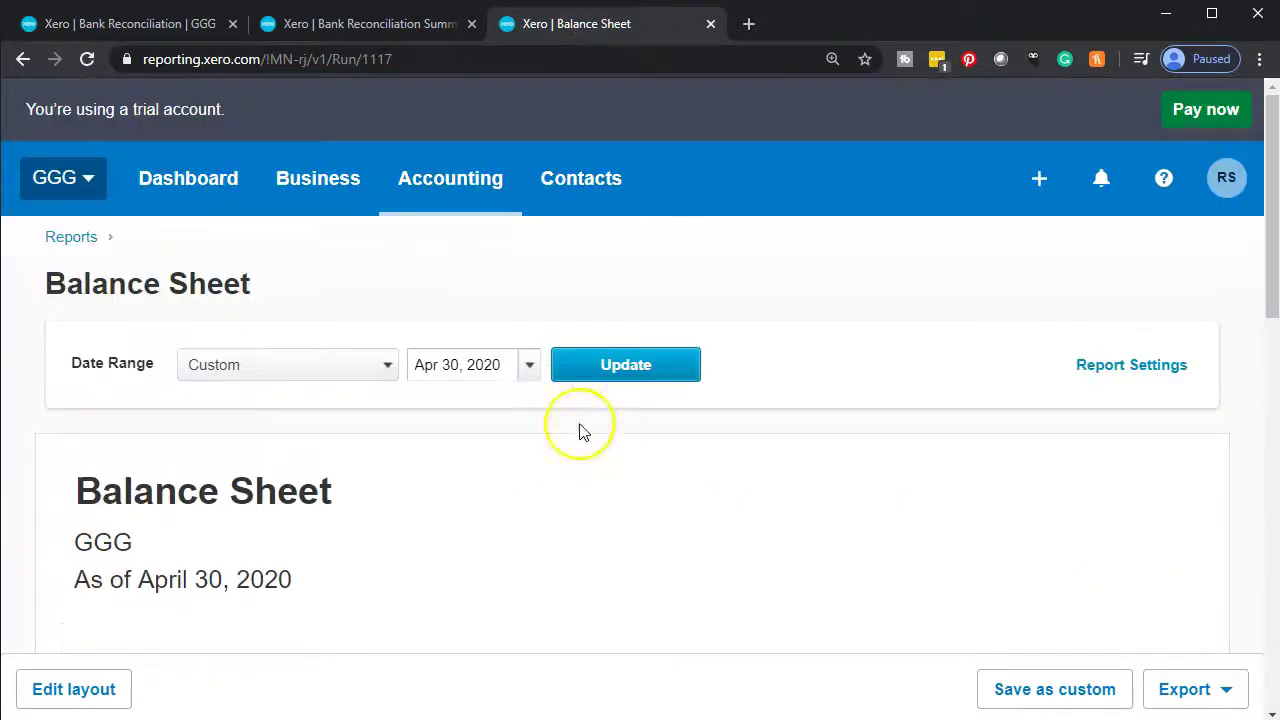
left_click(603, 368)
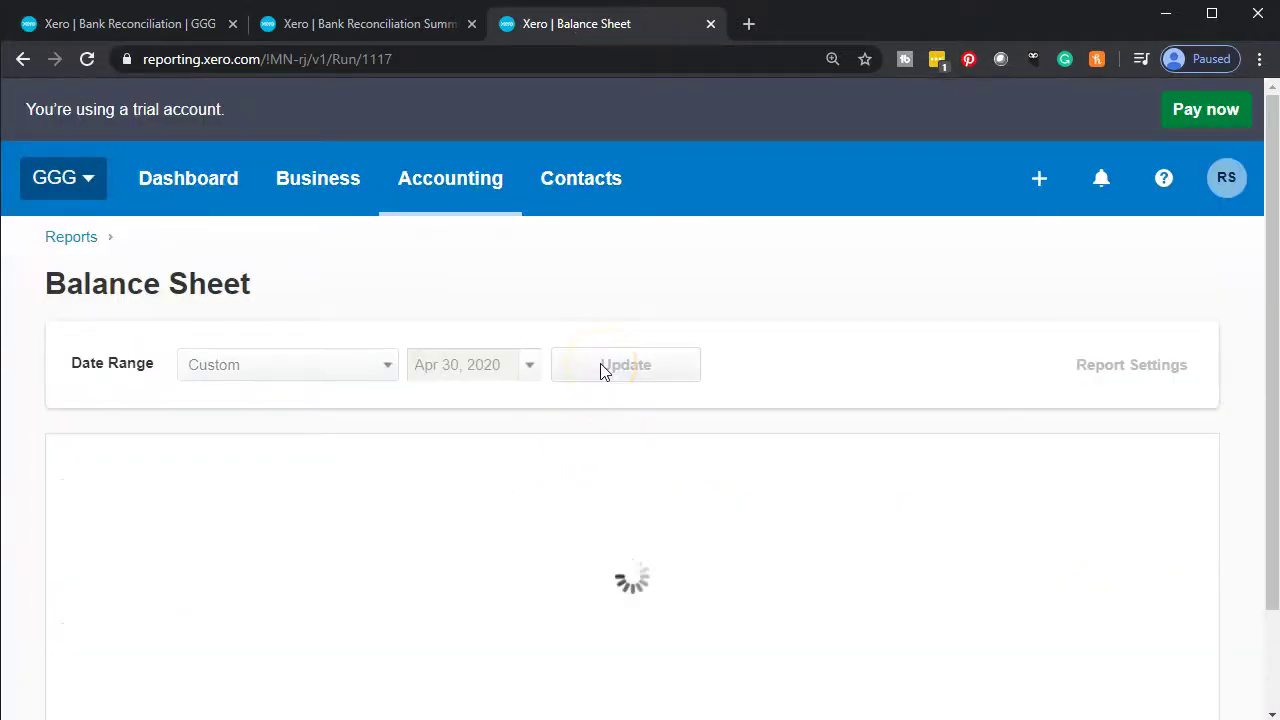
scroll(603, 368, "down", 5)
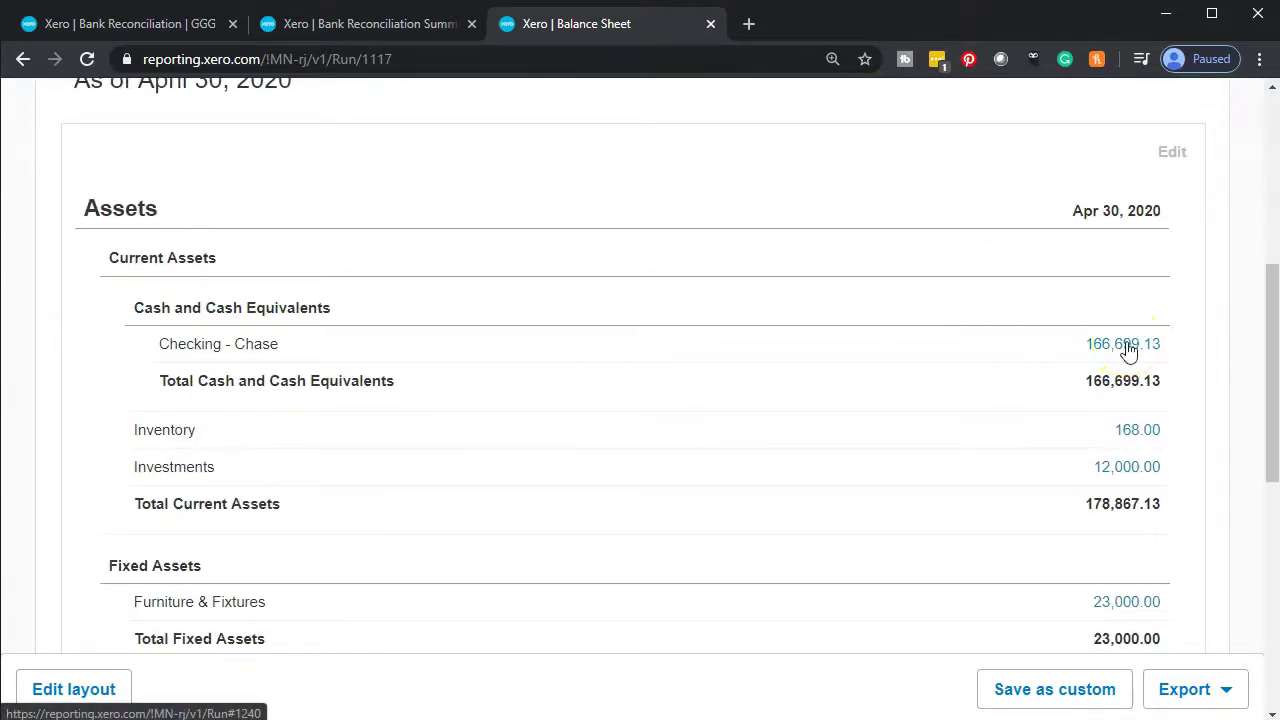
left_click(815, 368)
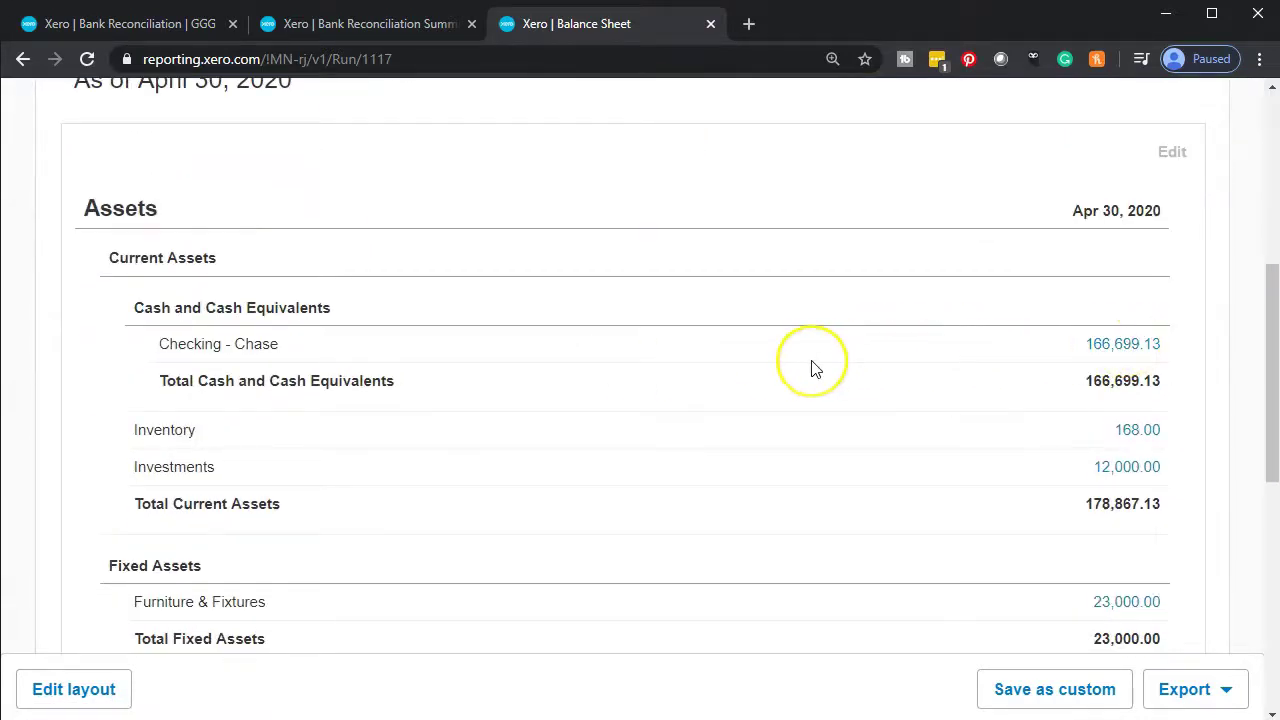
scroll(812, 368, "down", 3)
scroll(812, 368, "down", 2)
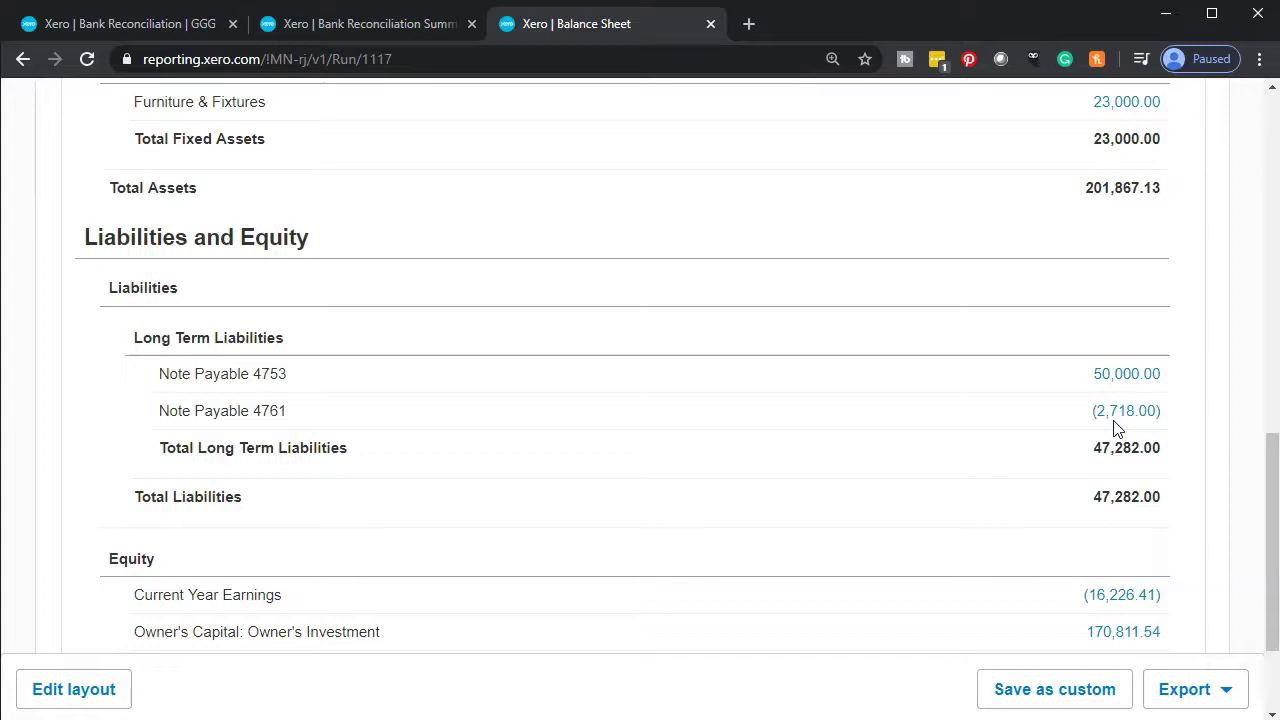
left_click(889, 531)
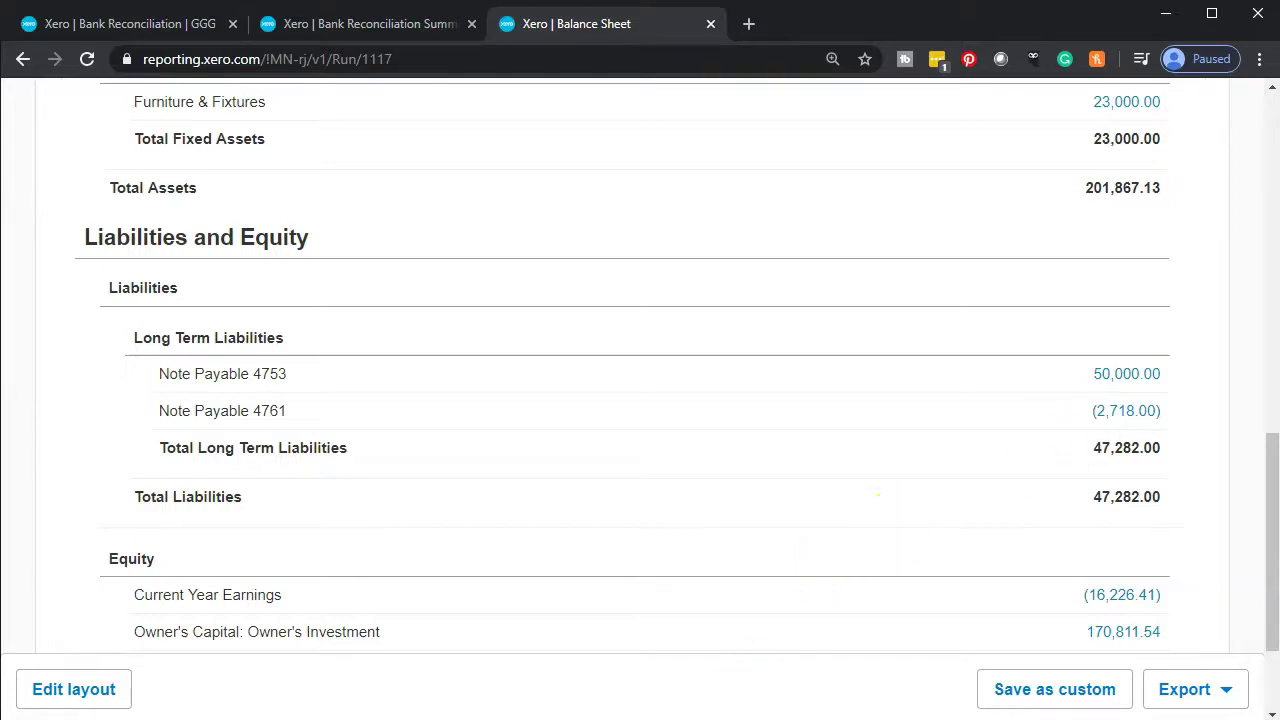
Switch to the Excel loan schedule and examine the principal balances in E8 and E10 and the interest on payments 1 and 2
left_click(760, 694)
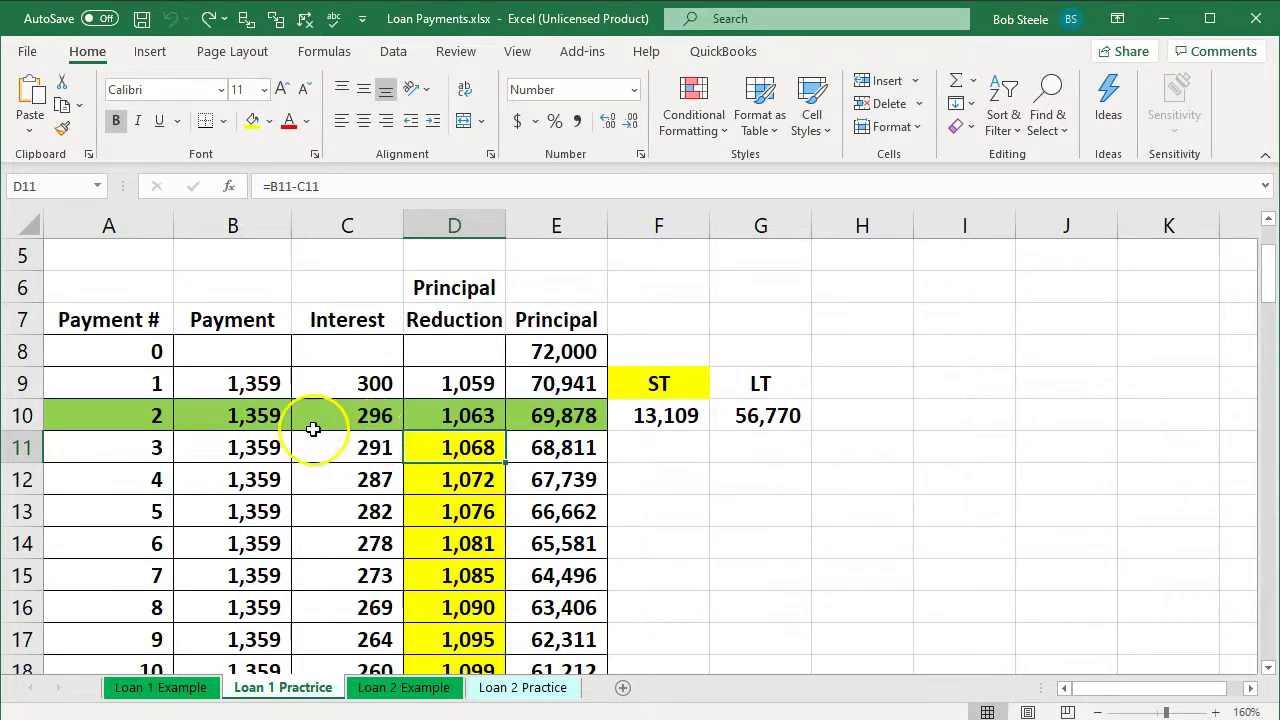
left_click(416, 412)
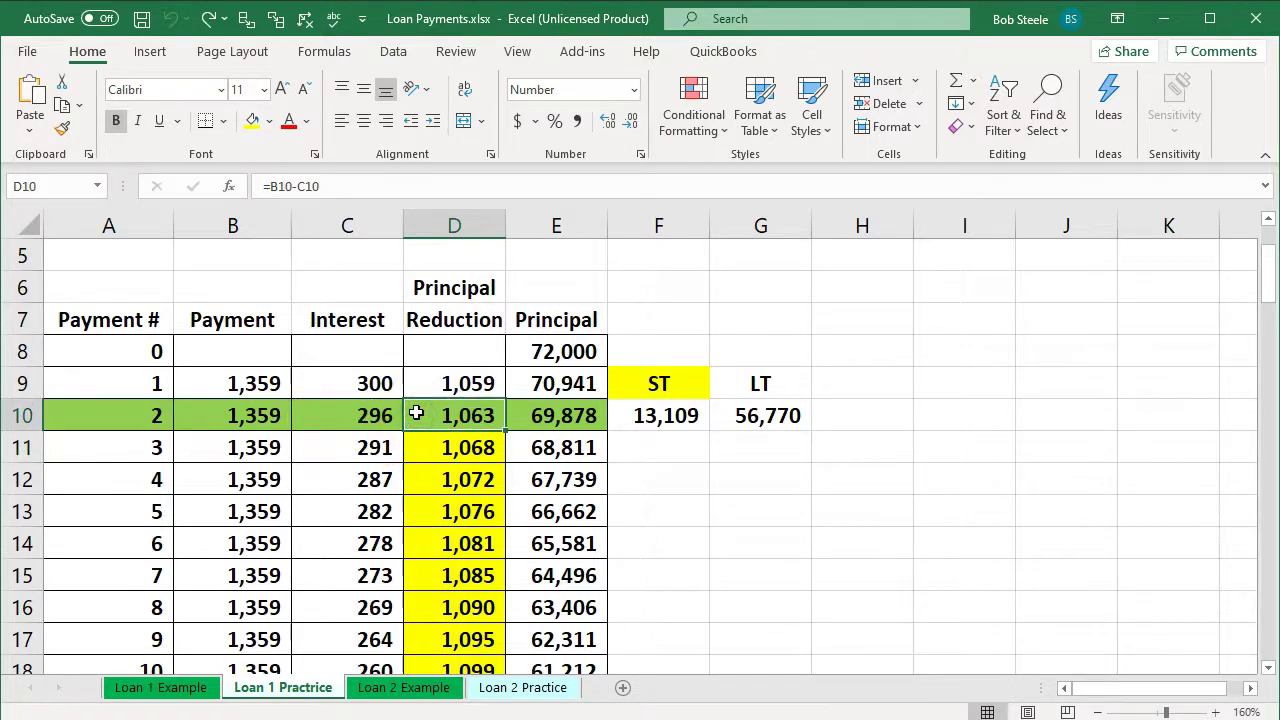
left_click(537, 415)
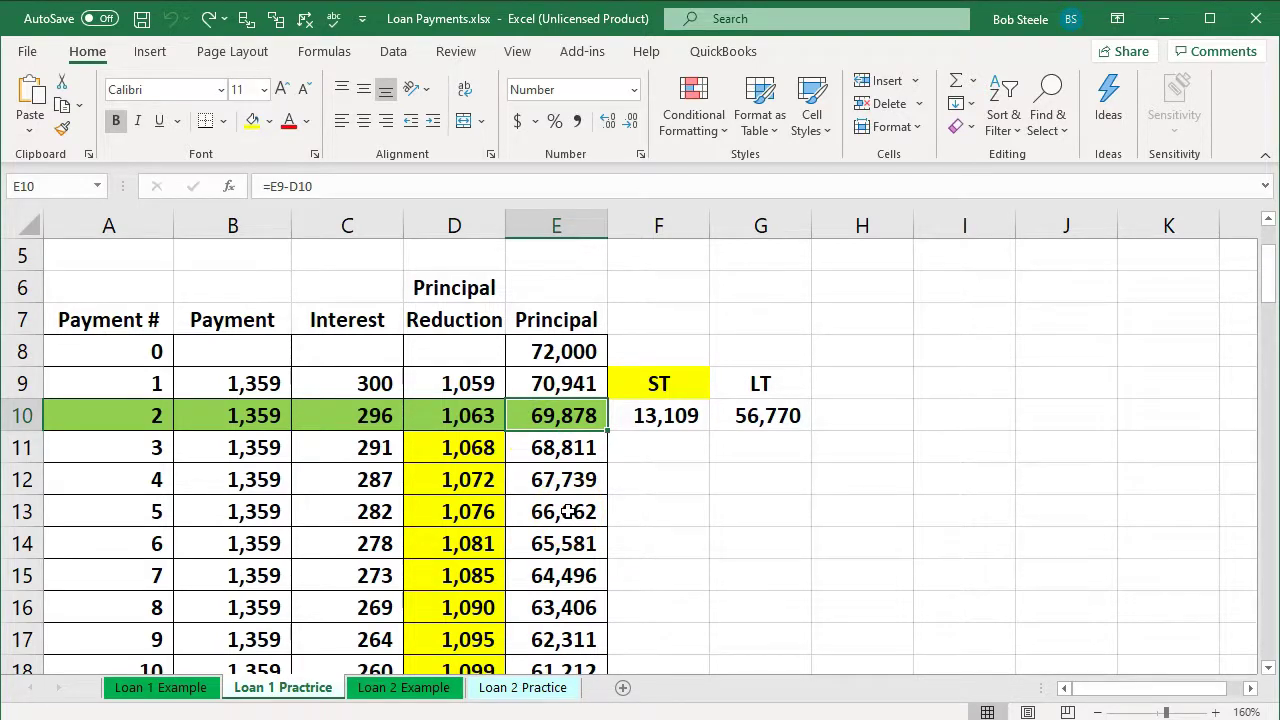
left_click(545, 362)
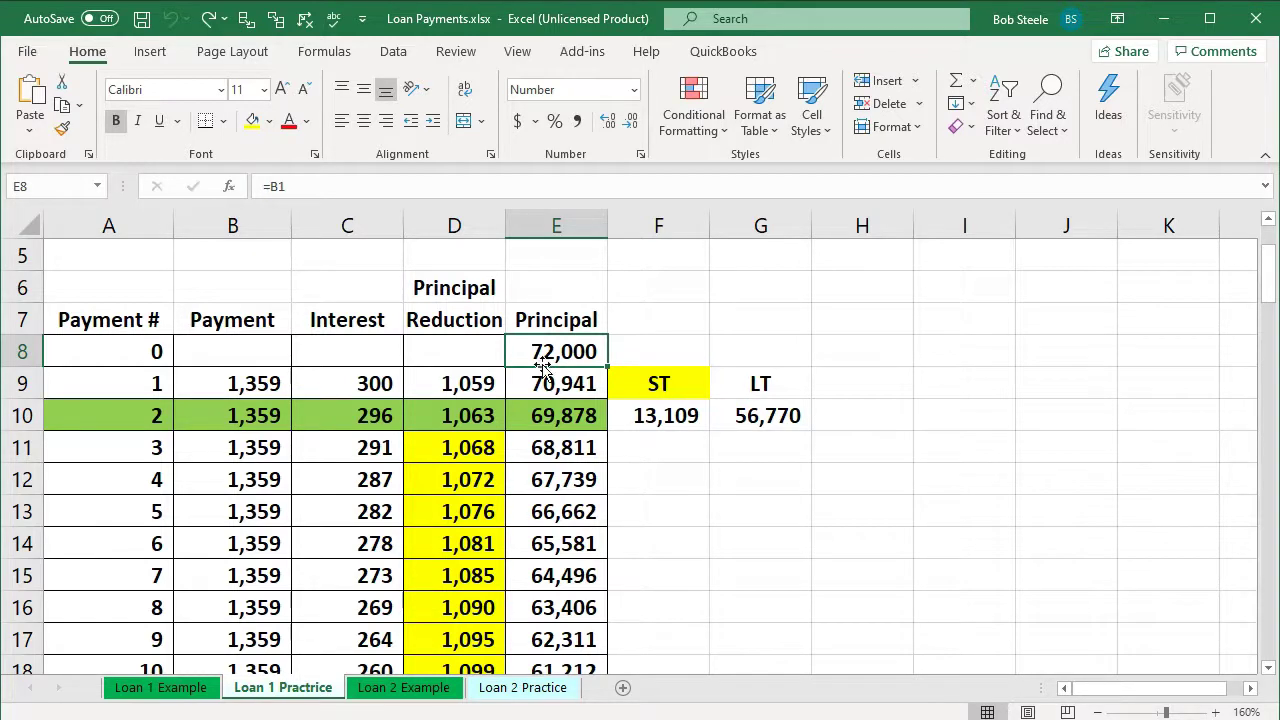
left_click(576, 420)
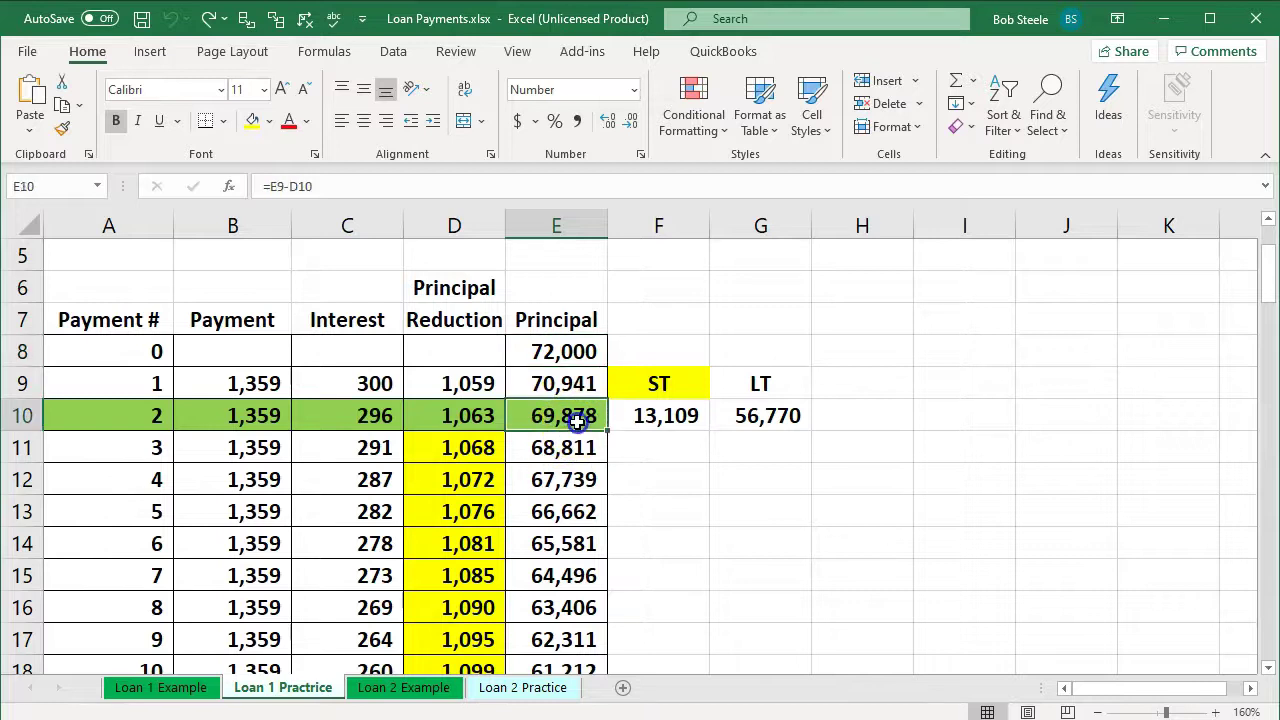
left_click_drag(340, 390, 349, 414)
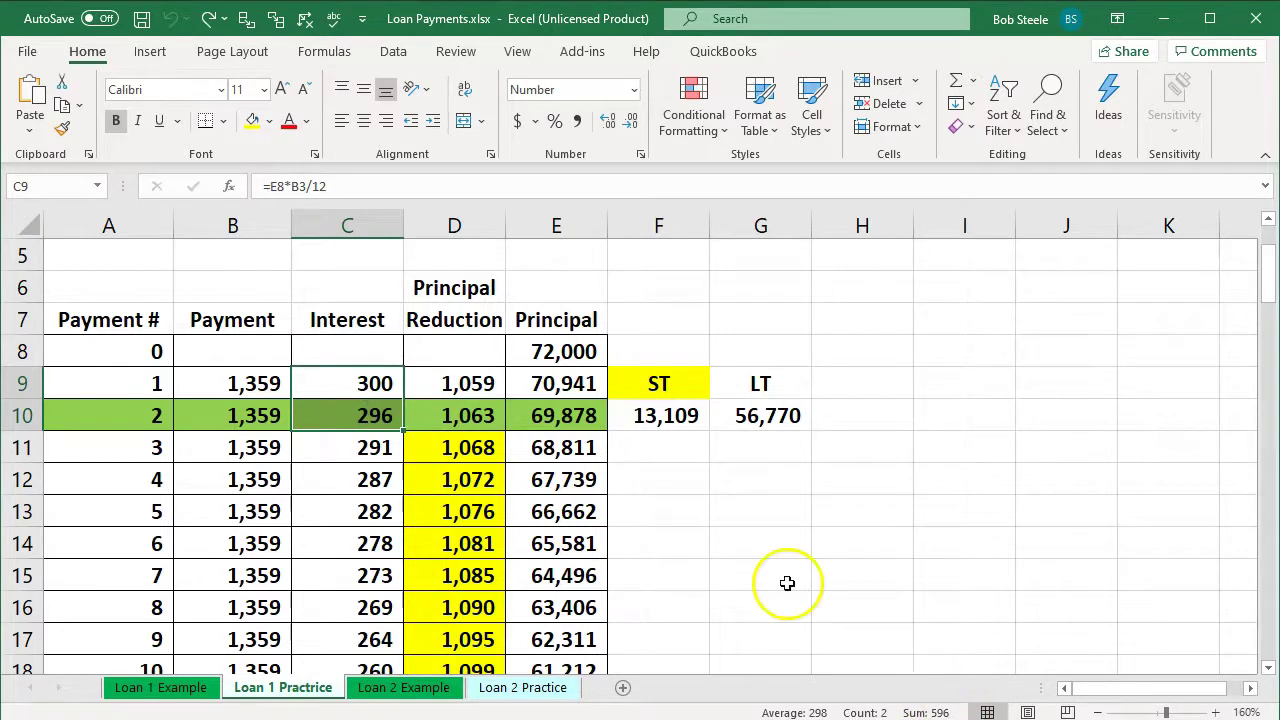
left_click(563, 416)
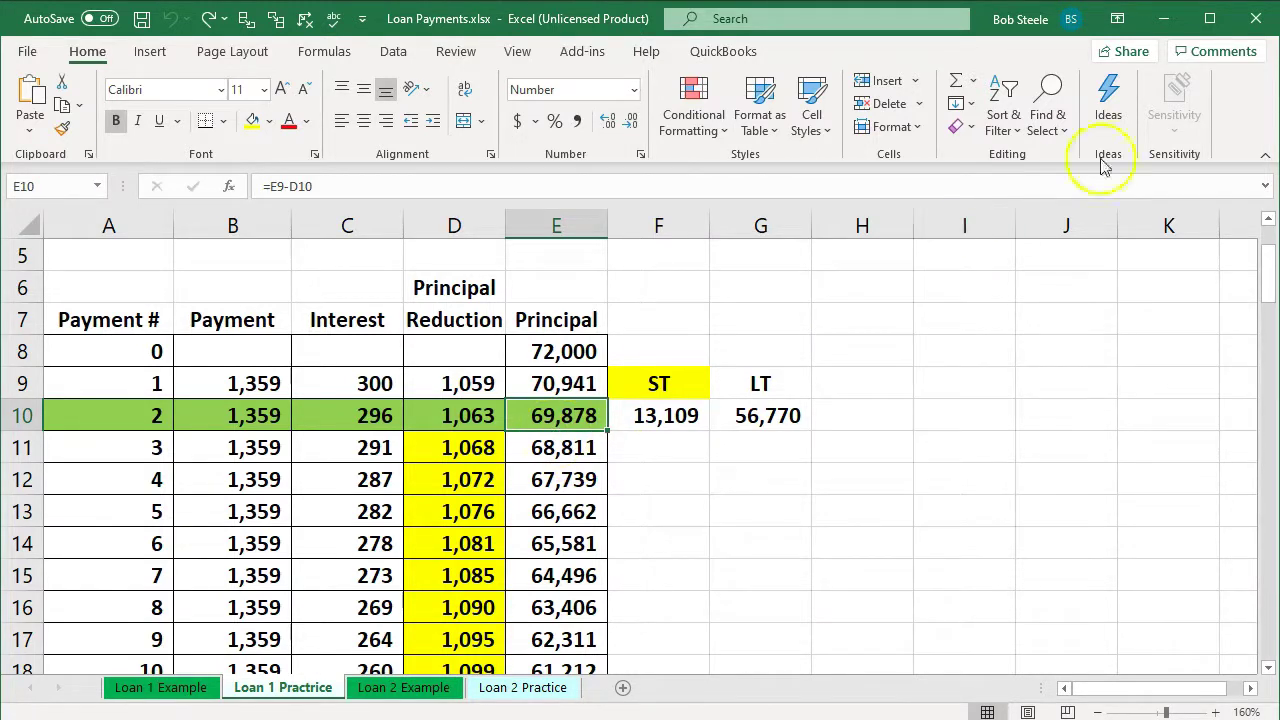
Switch from Excel back to the Xero balance sheet and examine the note payable and Checking - Chase balances
left_click(1164, 18)
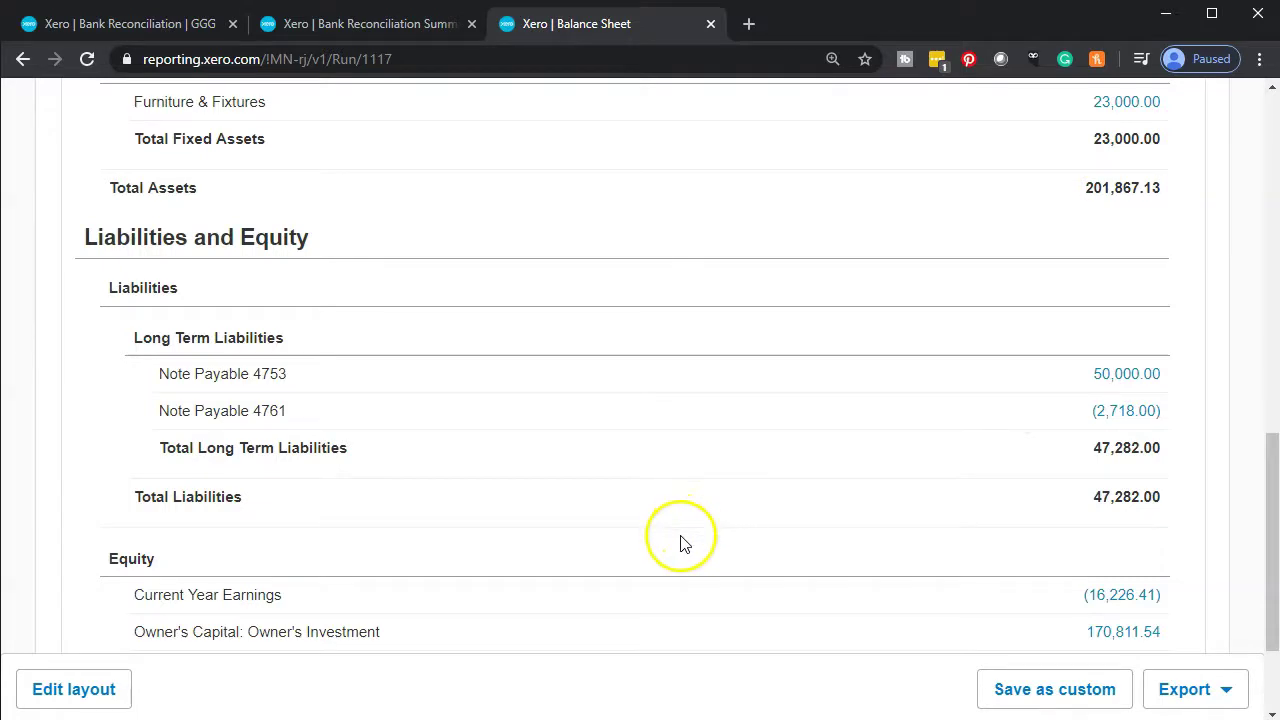
scroll(460, 620, "up", 9)
scroll(460, 620, "down", 4)
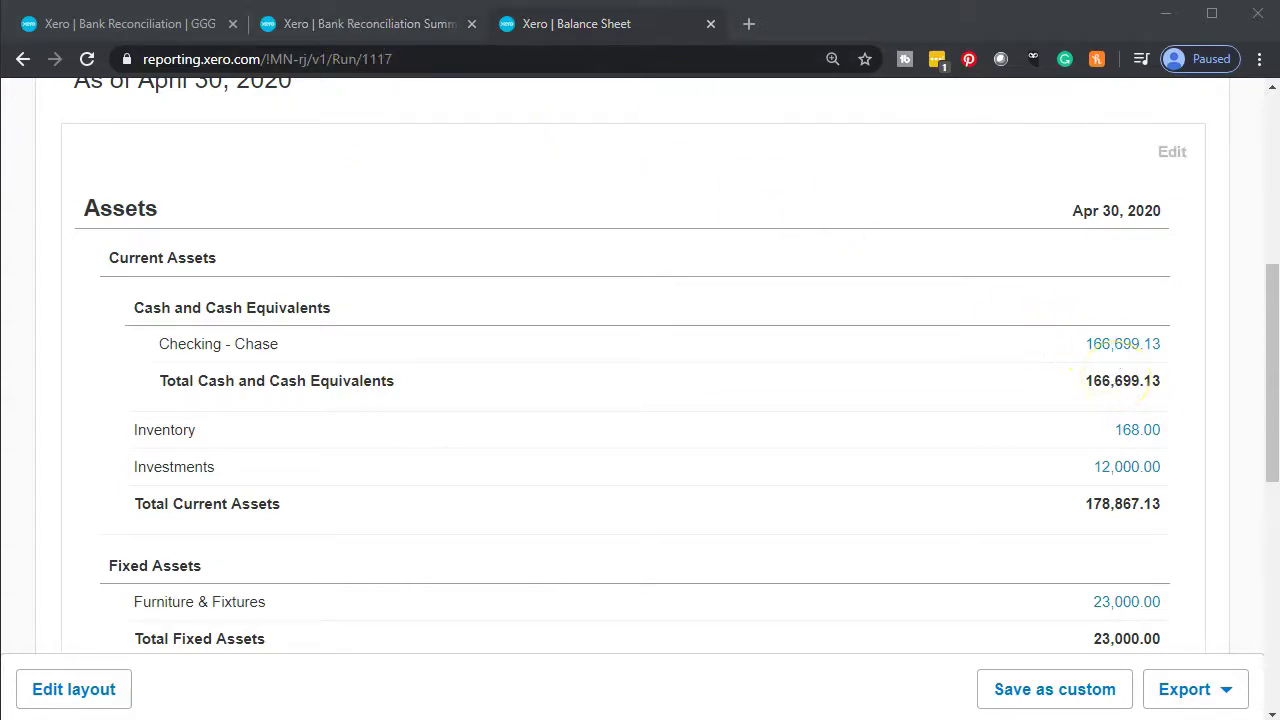
Update the Bank Reconciliation Summary for Checking - Chase as of Apr 30, 2020 and examine the Xero balance and un-reconciled lines
left_click(376, 33)
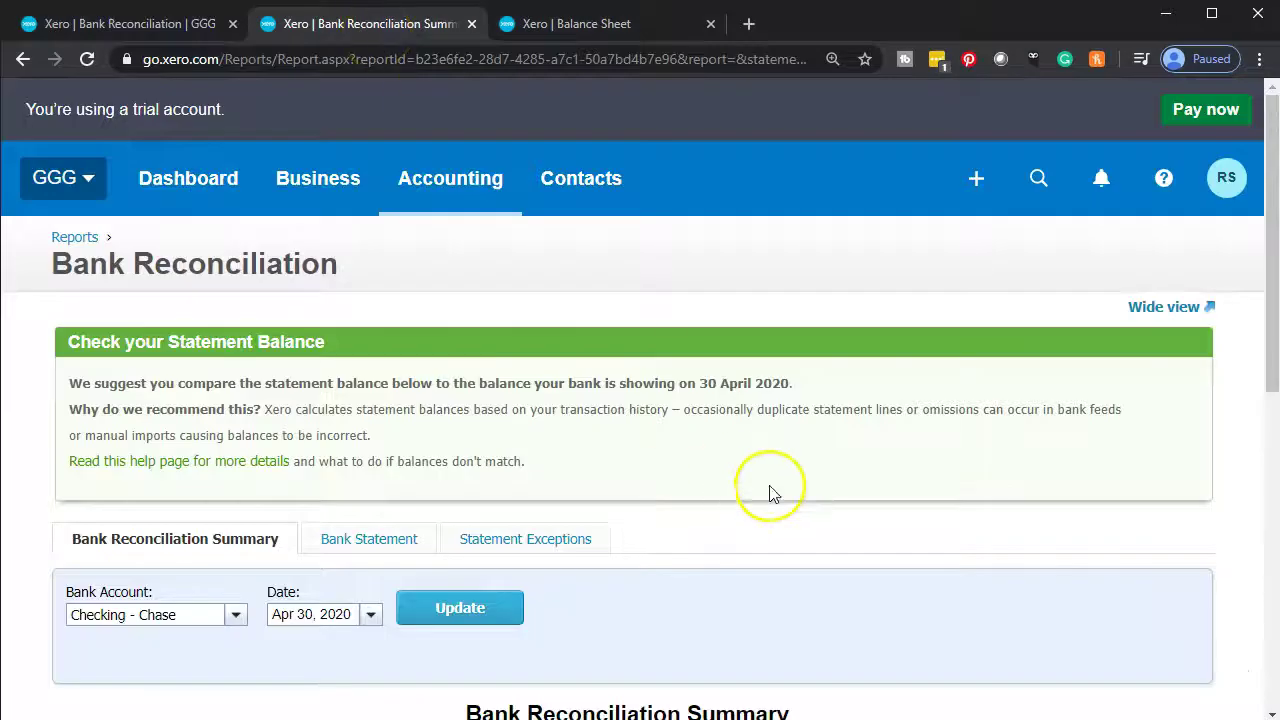
scroll(800, 500, "down", 3)
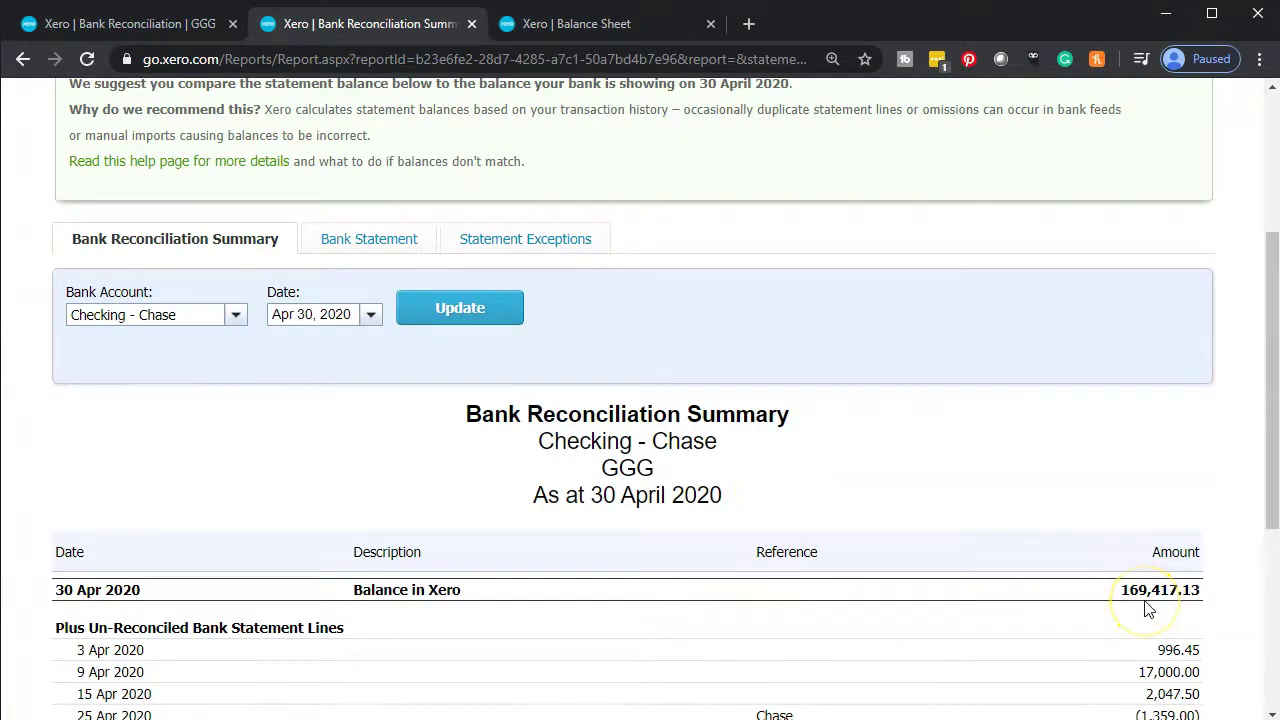
scroll(1143, 610, "down", 2)
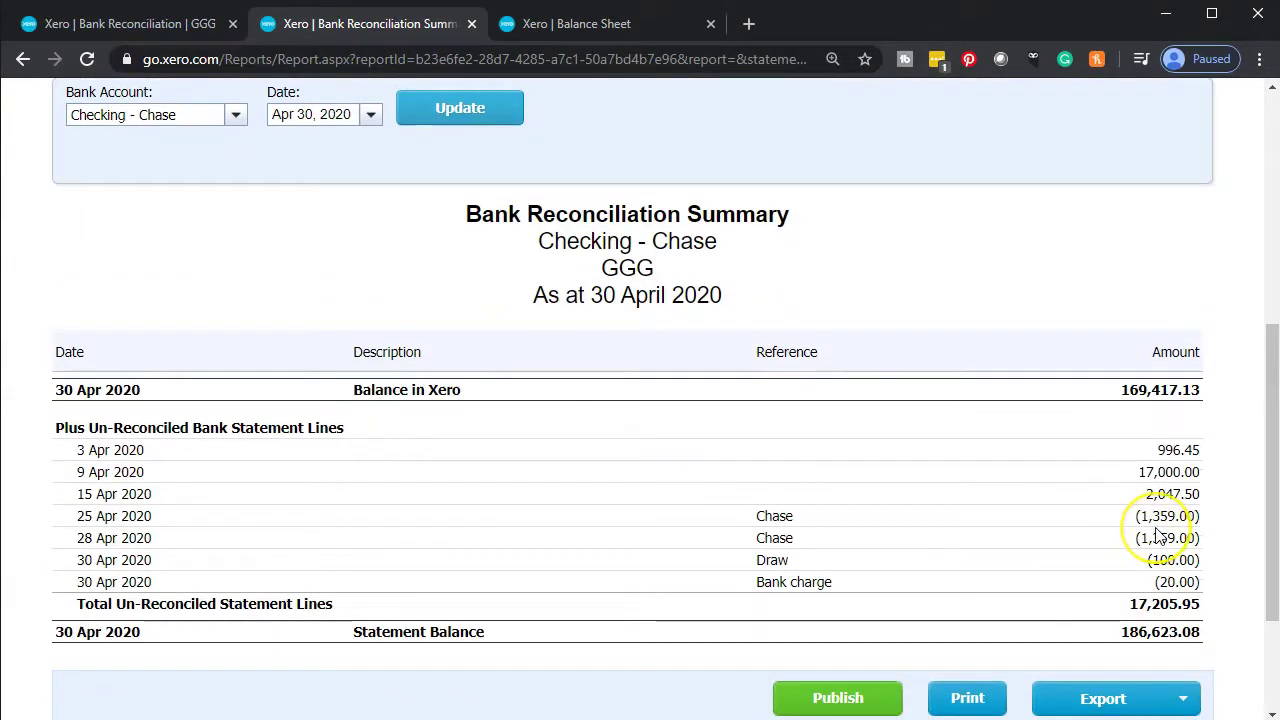
left_click(466, 110)
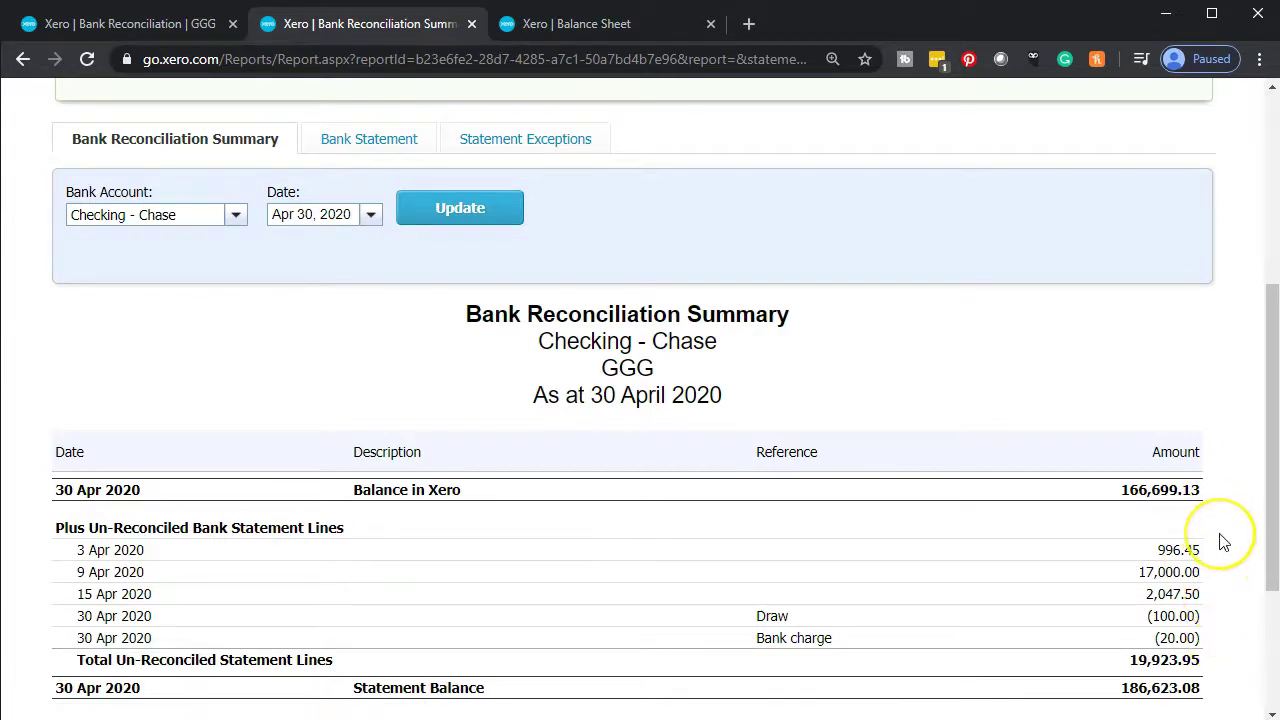
scroll(1222, 540, "up", 1)
scroll(1224, 542, "up", 1)
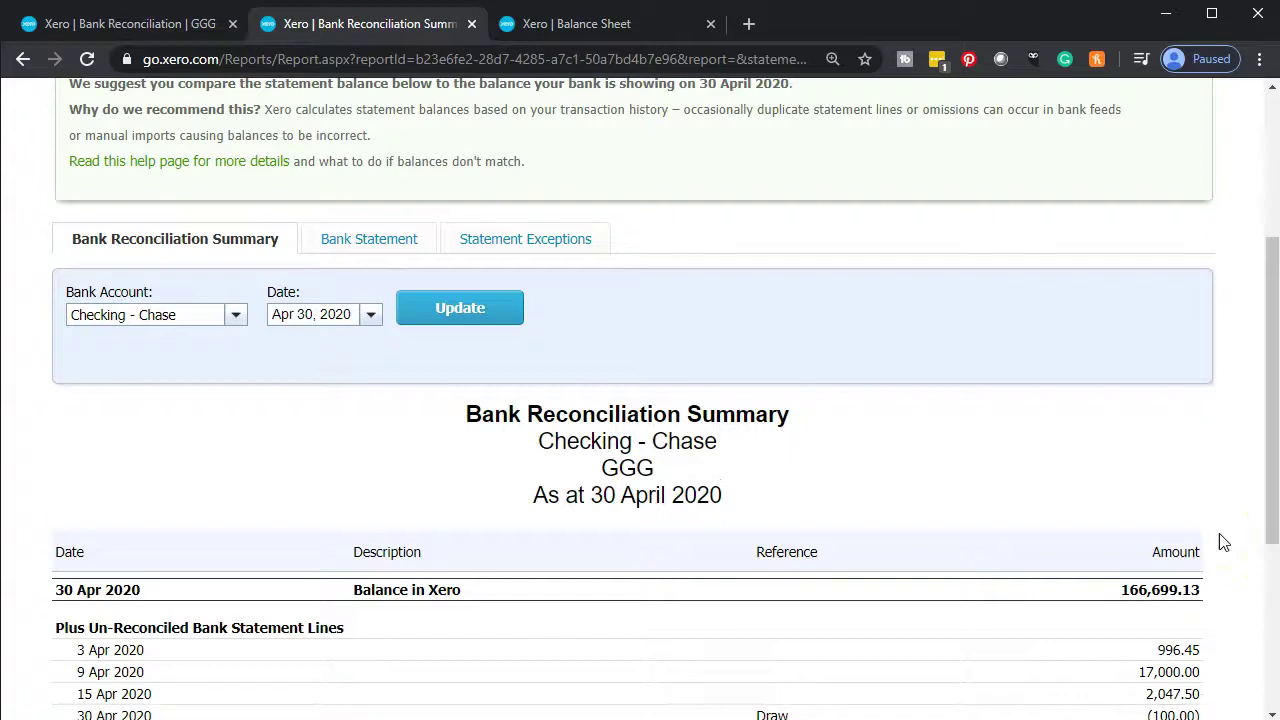
scroll(1222, 538, "up", 3)
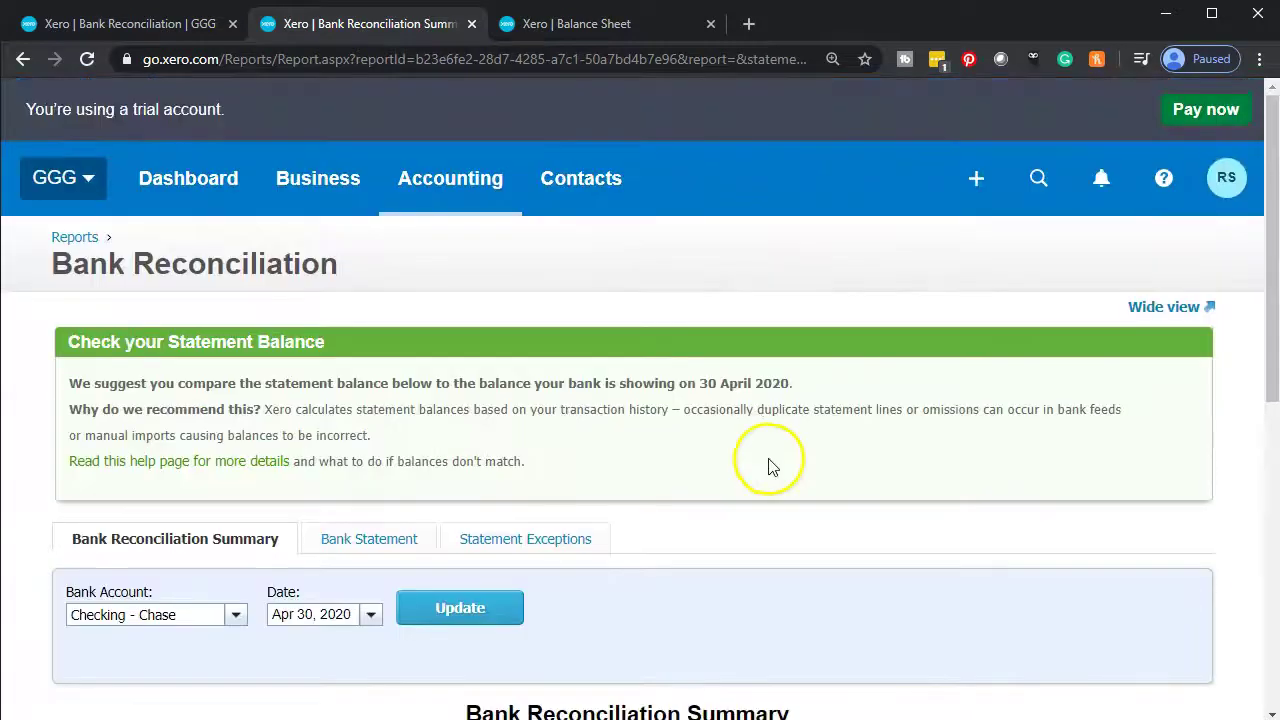
Show the imported bank statement lines of Checking - Chase and check the status of the April 25 and 28 Chase payments
left_click(178, 26)
scroll(380, 510, "up", 4)
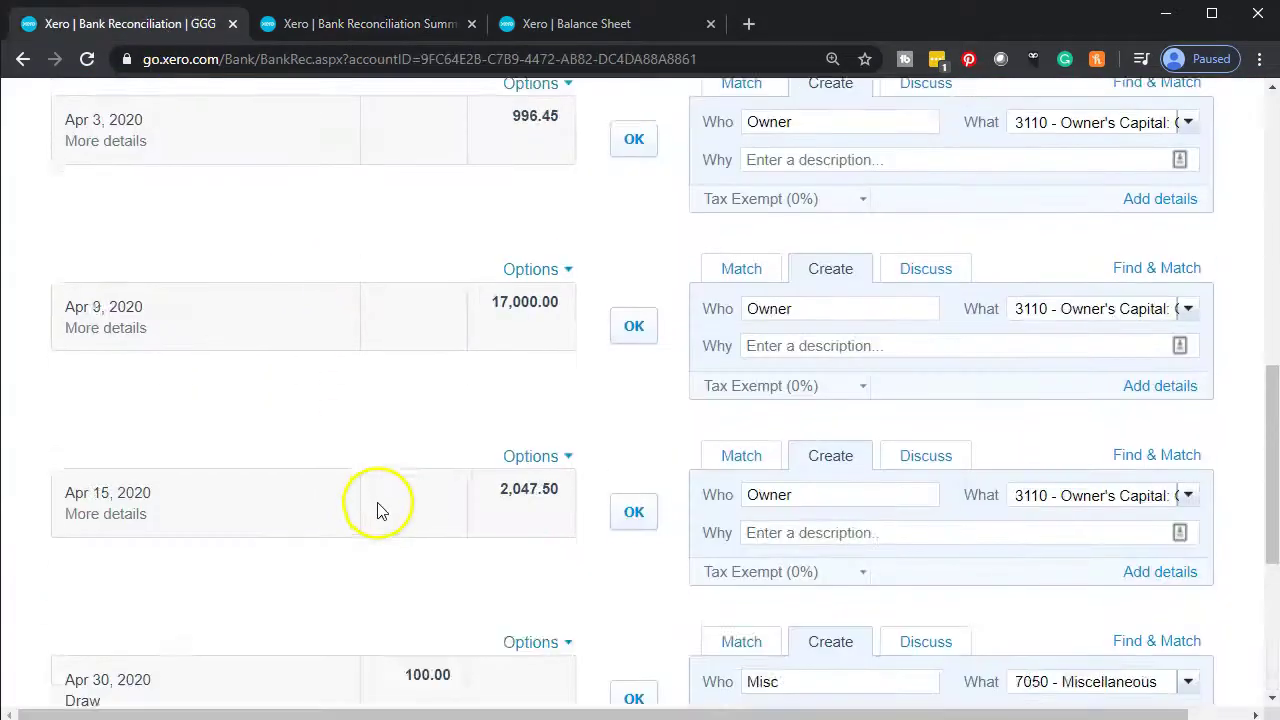
scroll(378, 510, "up", 7)
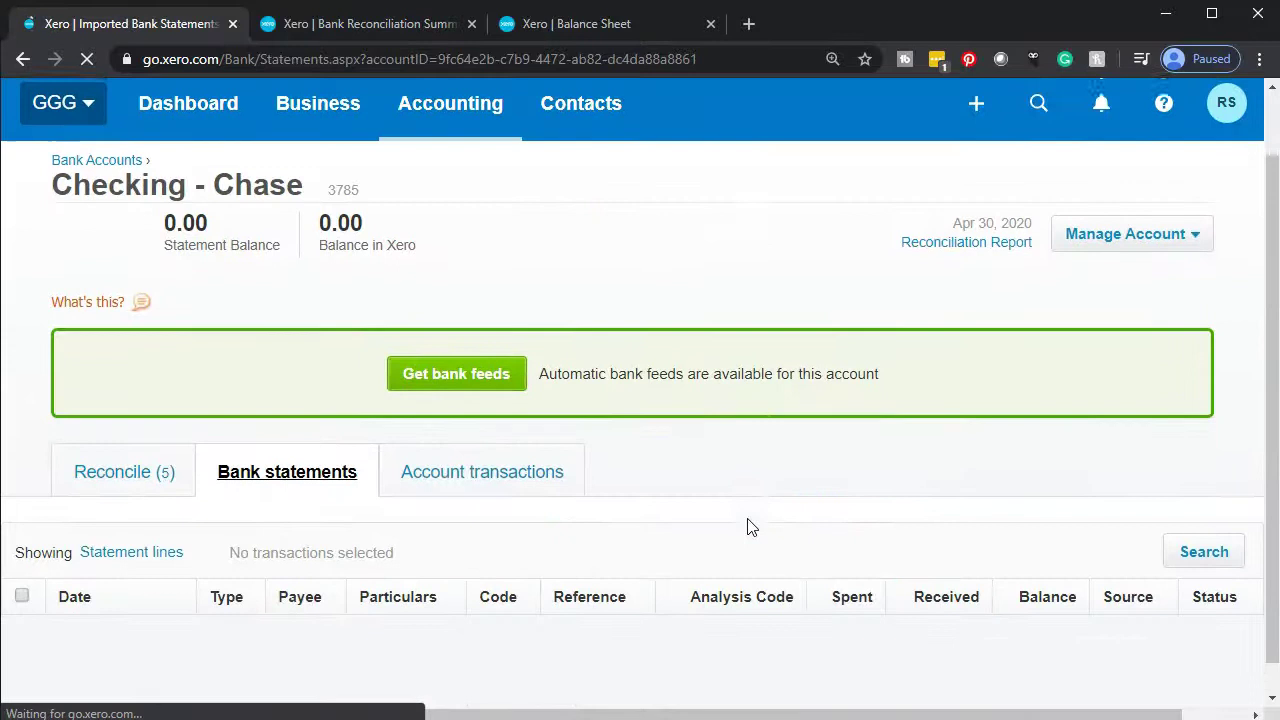
scroll(752, 525, "down", 4)
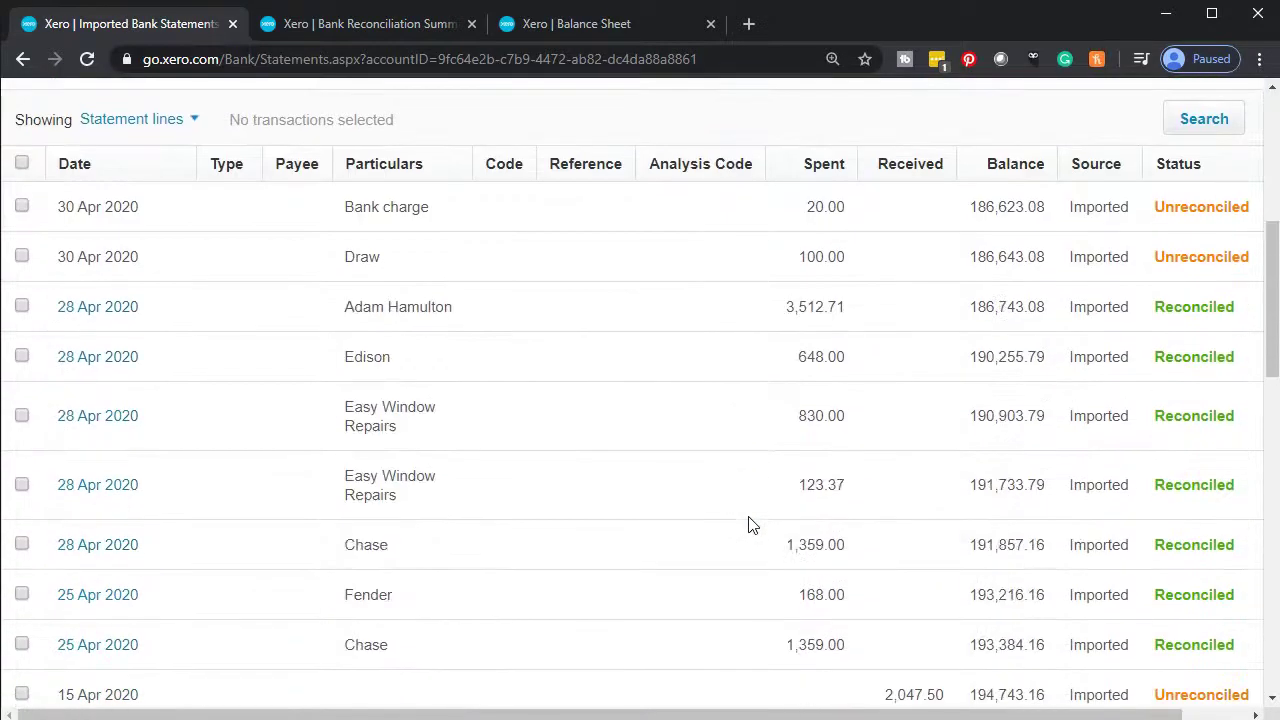
left_click(743, 551)
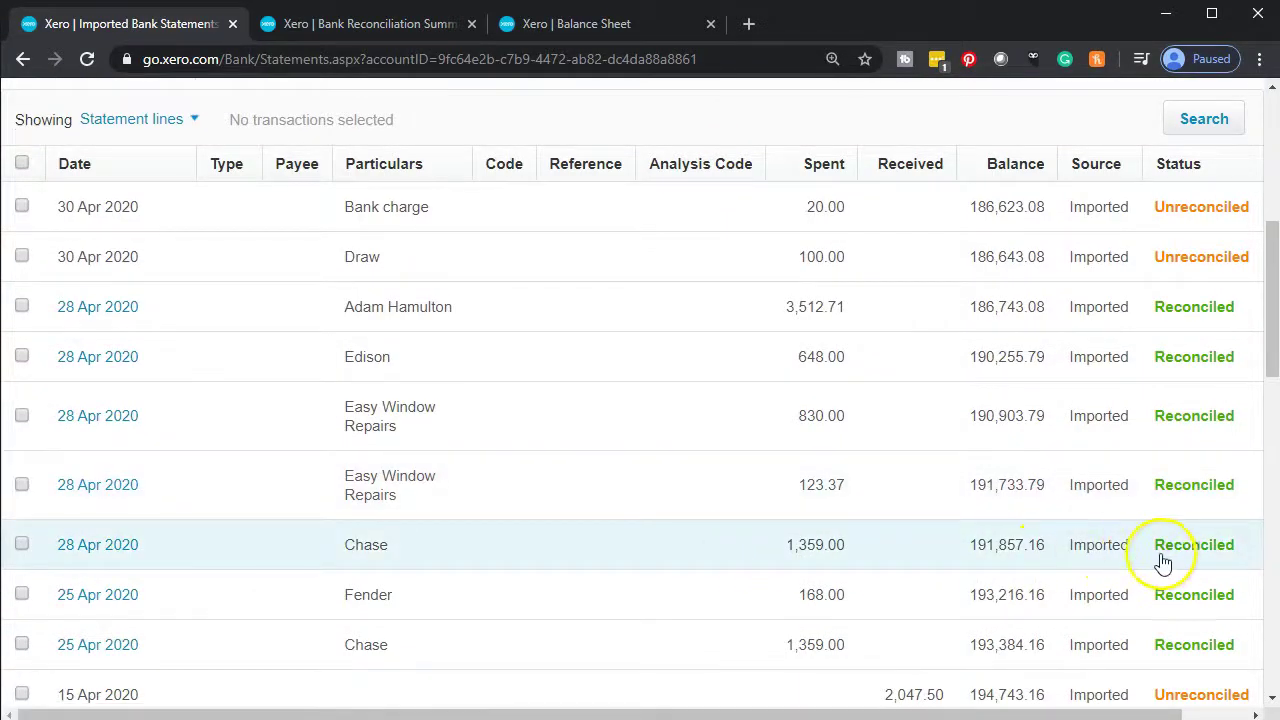
Show the account transactions of Checking - Chase and examine the April 28, 2020 entries and their status
scroll(476, 568, "up", 1)
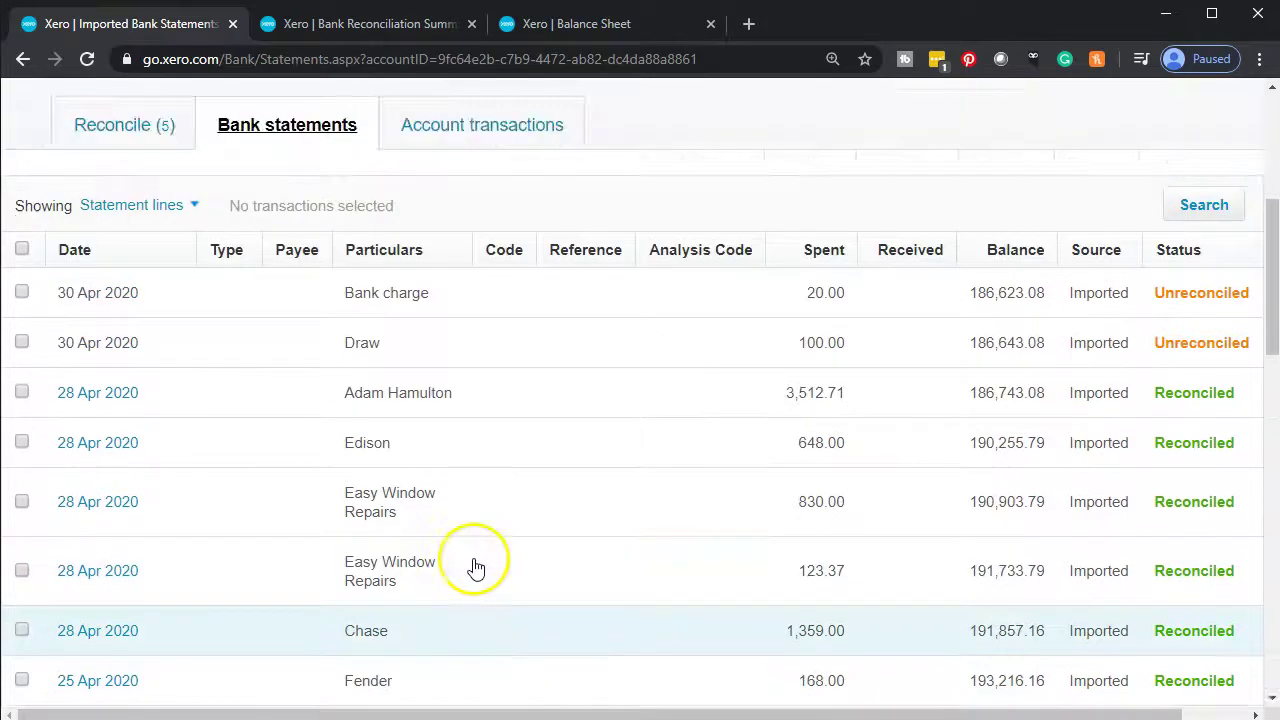
scroll(476, 568, "up", 3)
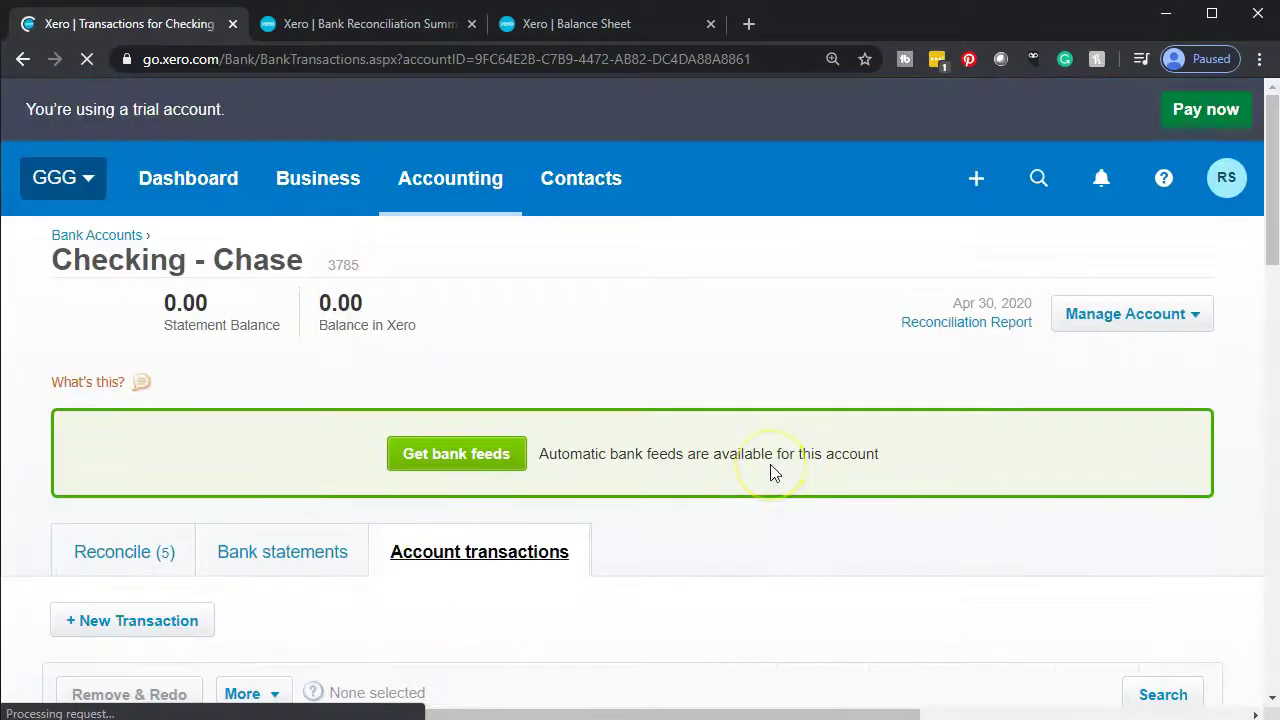
scroll(772, 472, "down", 3)
scroll(772, 472, "down", 1)
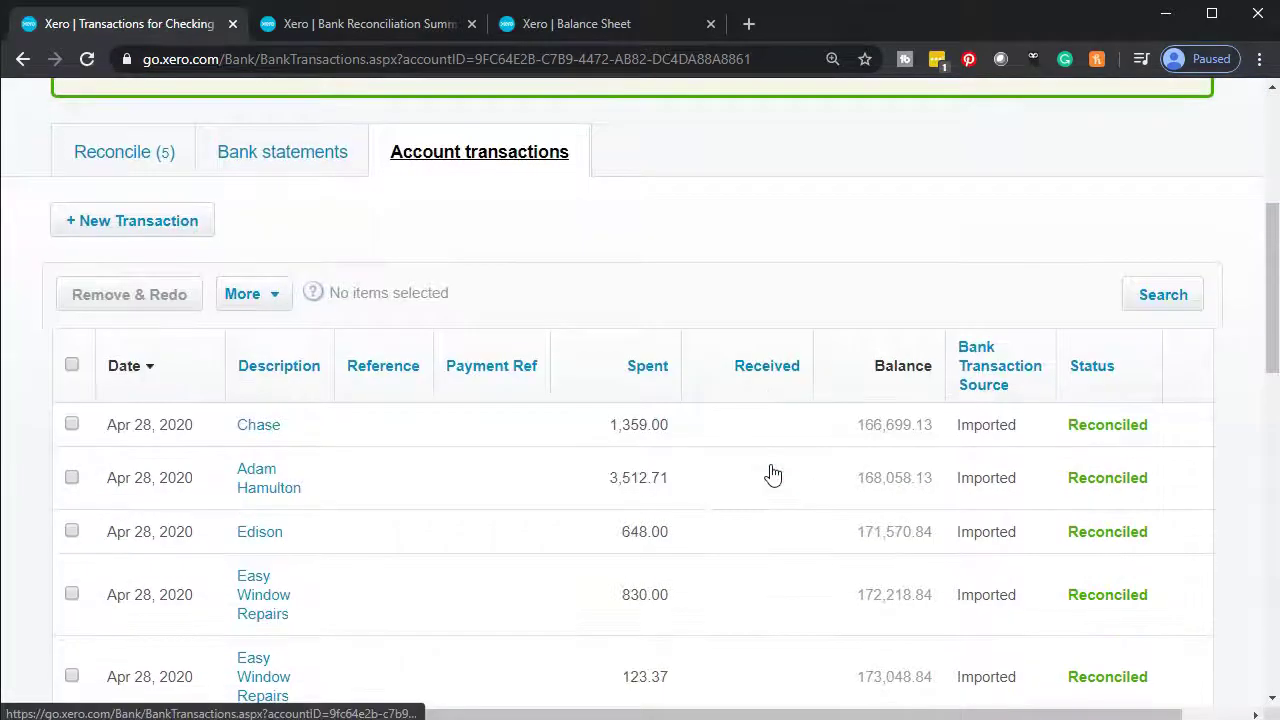